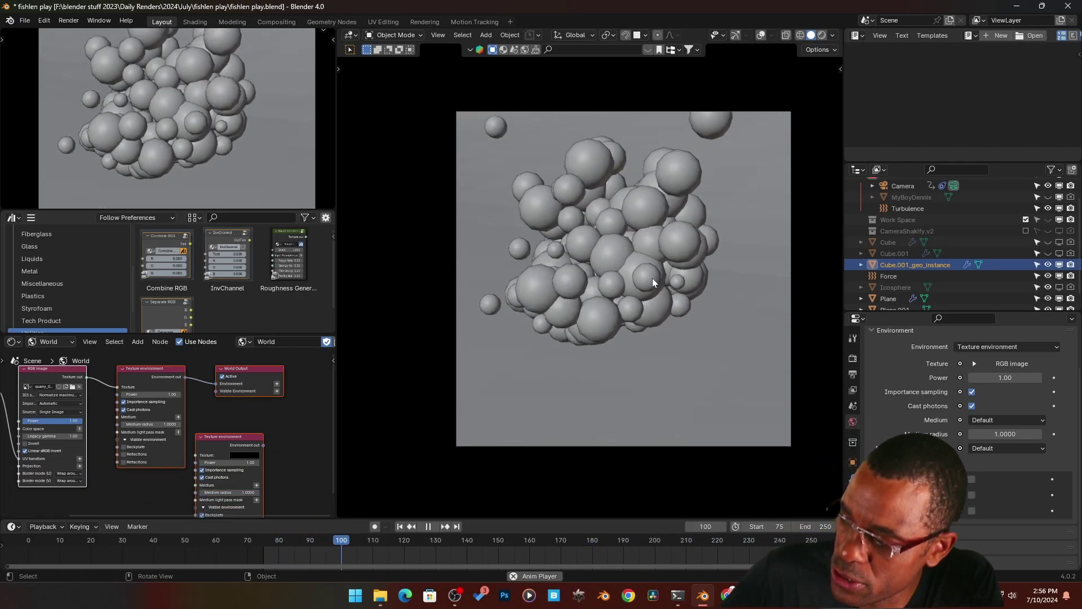
- Leave the camera view, stop the playback and turn on the viewport overlays with the sidebar open
{"action": "key", "text": "KP_0"}
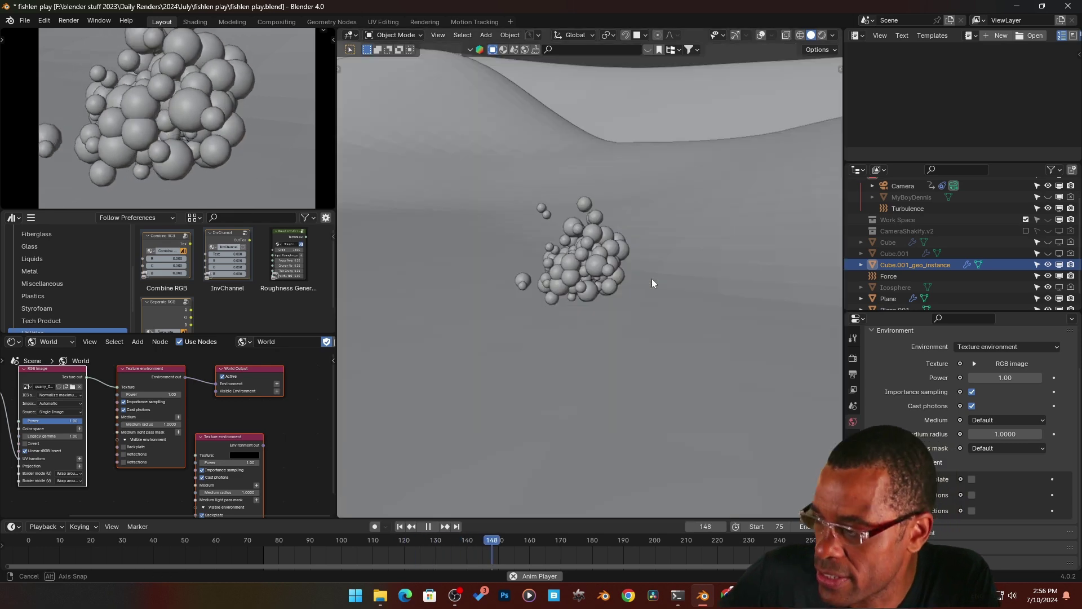
{"action": "key", "text": "space"}
{"action": "key", "text": "n"}
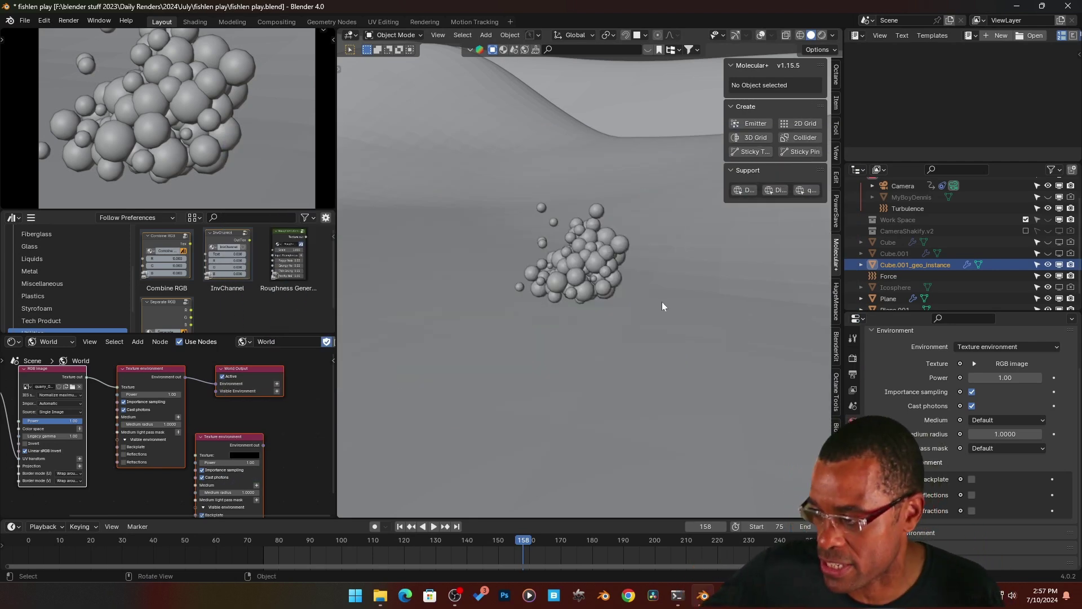
{"action": "left_click", "coordinate": [760, 36]}
- Select the ground plane in the 3D view and enlarge the outliner to show every scene object
{"action": "middle_click_drag", "start_coordinate": [669, 326], "coordinate": [617, 208]}
{"action": "left_click", "coordinate": [627, 160]}
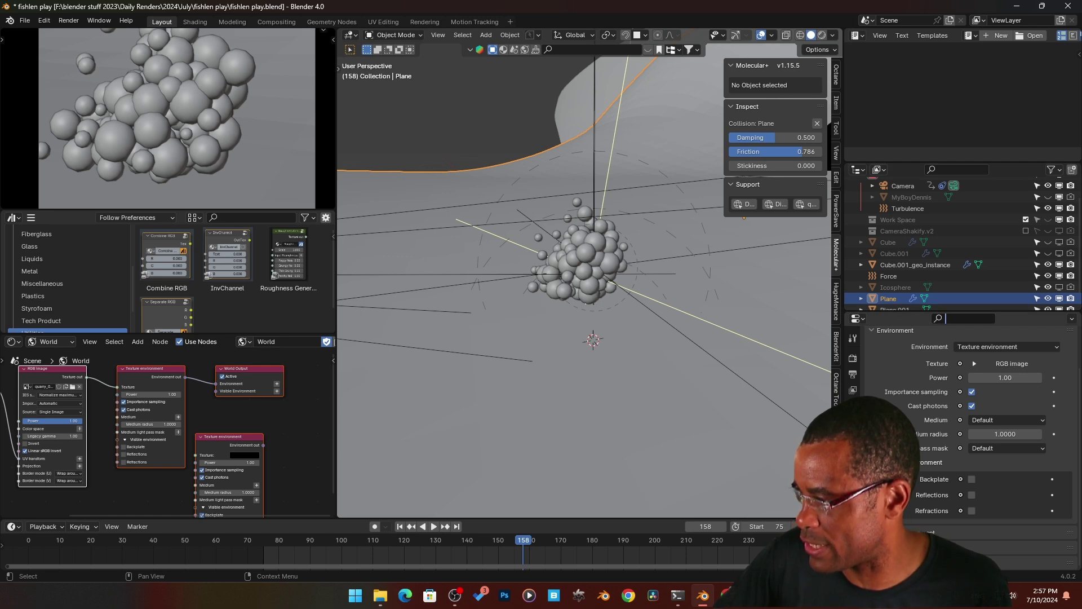
{"action": "left_click_drag", "start_coordinate": [905, 311], "coordinate": [891, 378]}
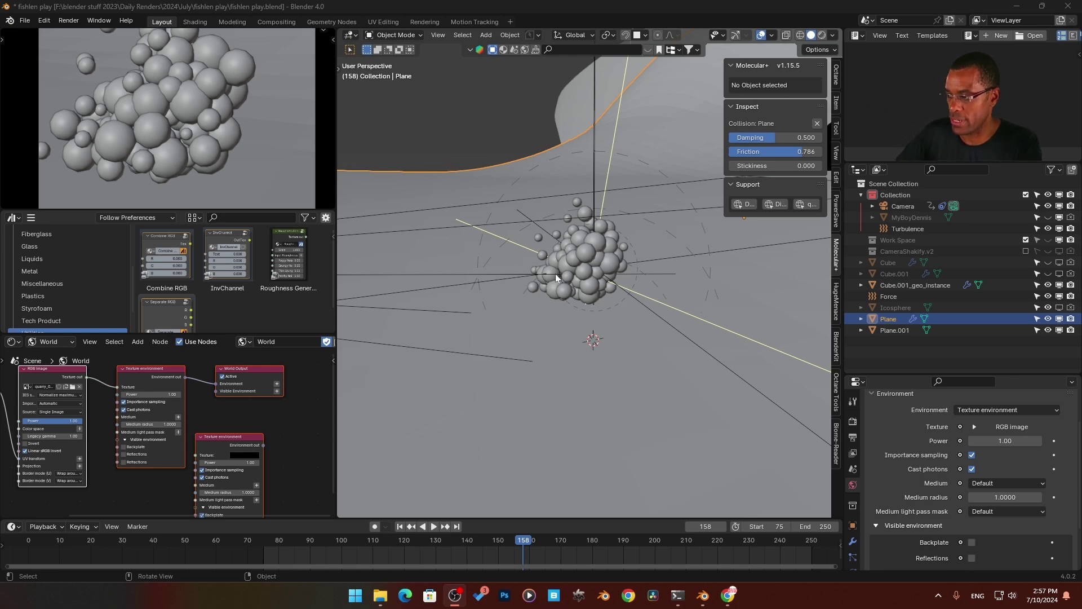
- Play the animation and select the Force and Turbulence fields one after the other to see them in the scene
{"action": "key", "text": "space"}
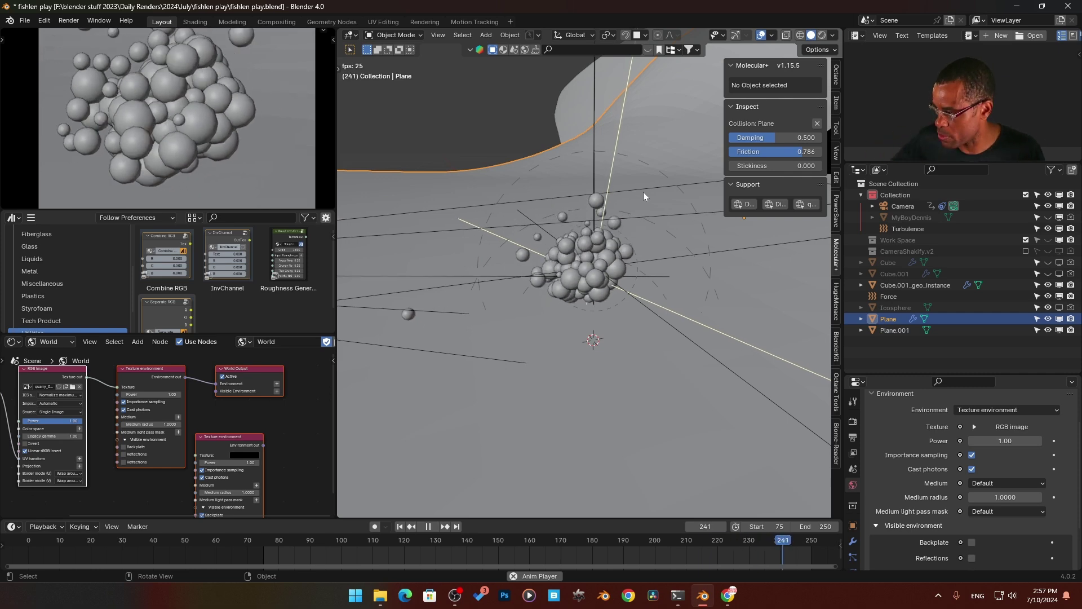
{"action": "left_click", "coordinate": [888, 296]}
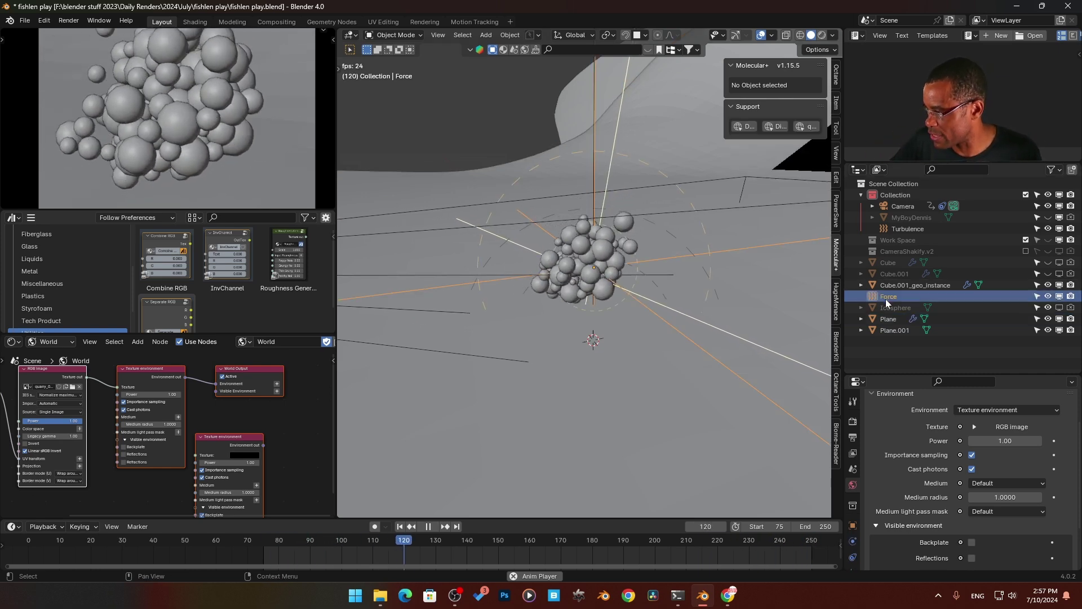
{"action": "left_click", "coordinate": [898, 229]}
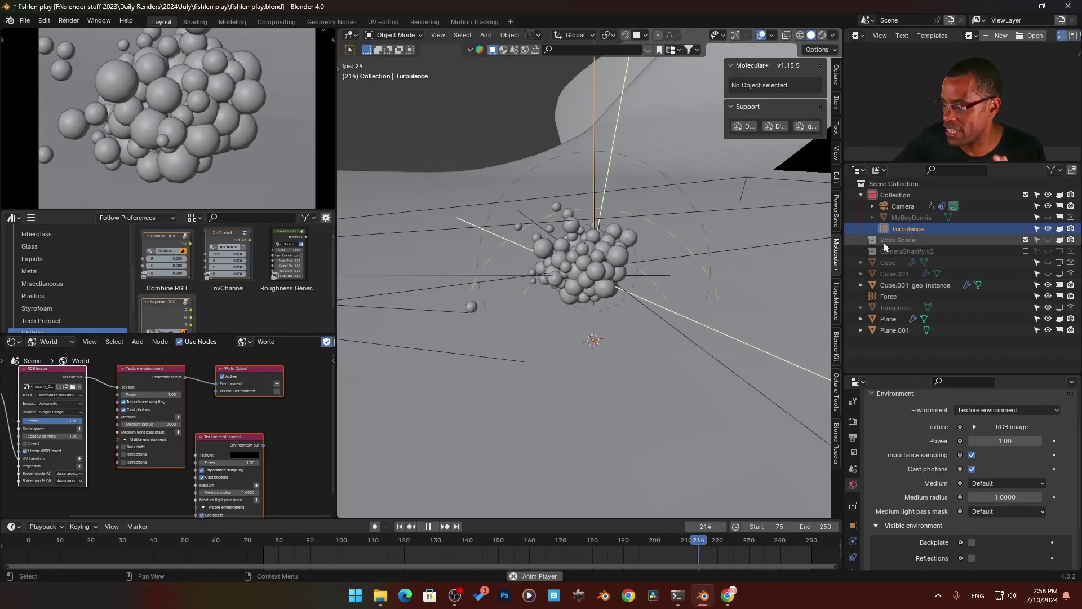
- Select the Force object, enlarge the properties area and display its physics settings
{"action": "left_click", "coordinate": [902, 297]}
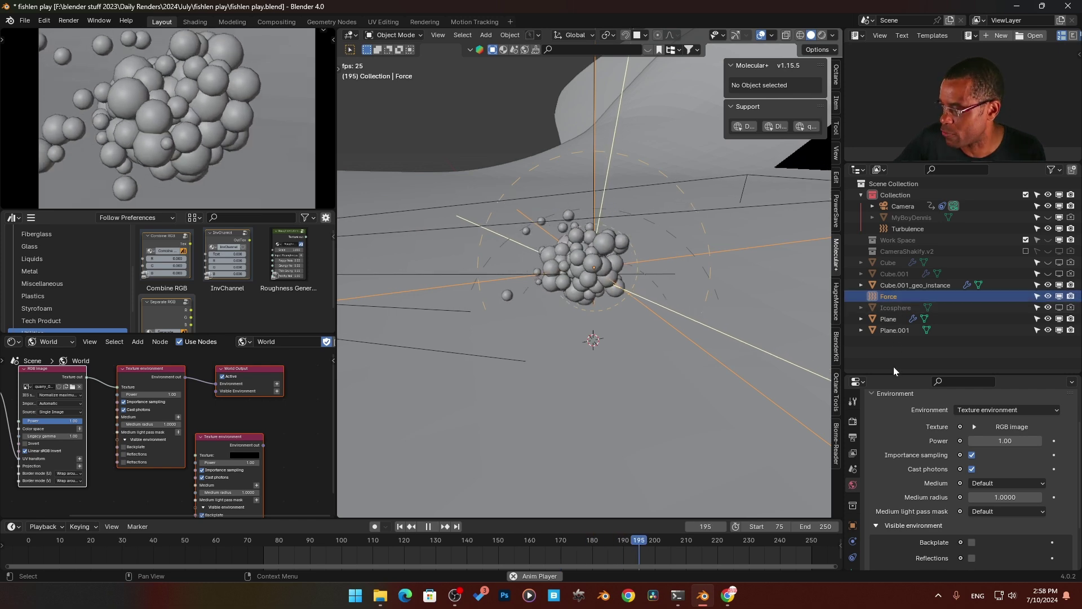
{"action": "left_click_drag", "start_coordinate": [894, 374], "coordinate": [901, 344]}
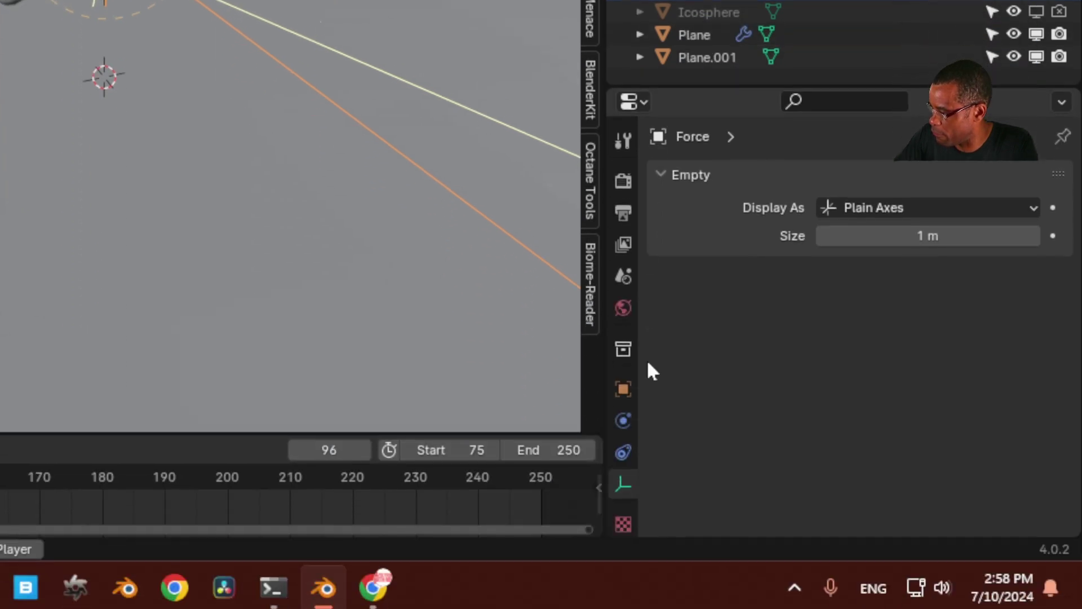
{"action": "left_click", "coordinate": [624, 451]}
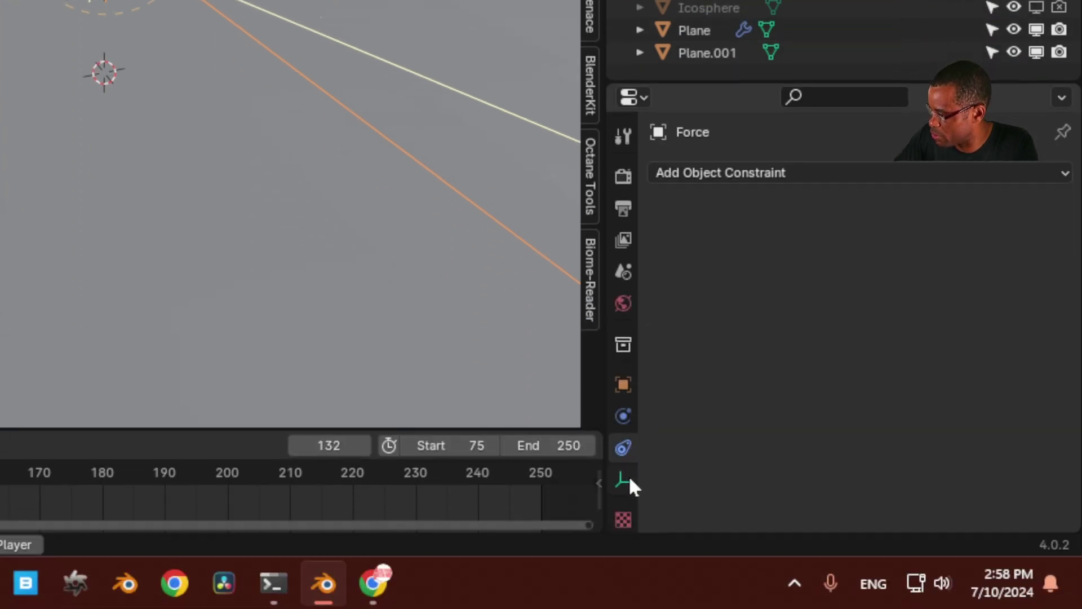
{"action": "left_click", "coordinate": [625, 482]}
{"action": "left_click", "coordinate": [623, 420]}
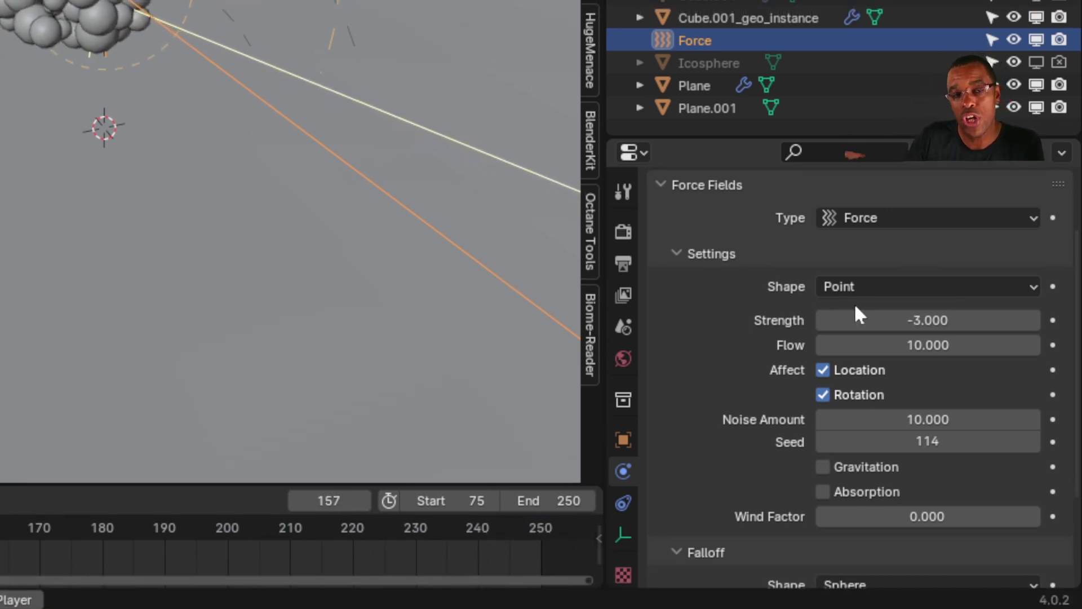
- Examine the Force field's settings, including strength, flow, noise amount, seed and the falloff distances
{"action": "scroll", "coordinate": [856, 309], "scroll_direction": "down", "scroll_amount": 2}
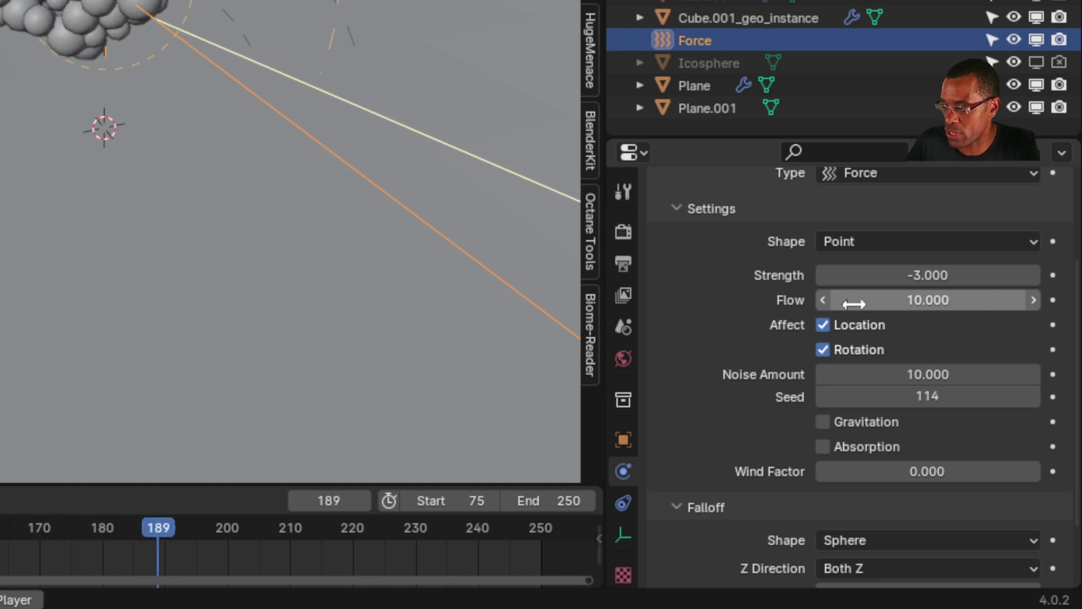
{"action": "scroll", "coordinate": [855, 304], "scroll_direction": "down", "scroll_amount": 3}
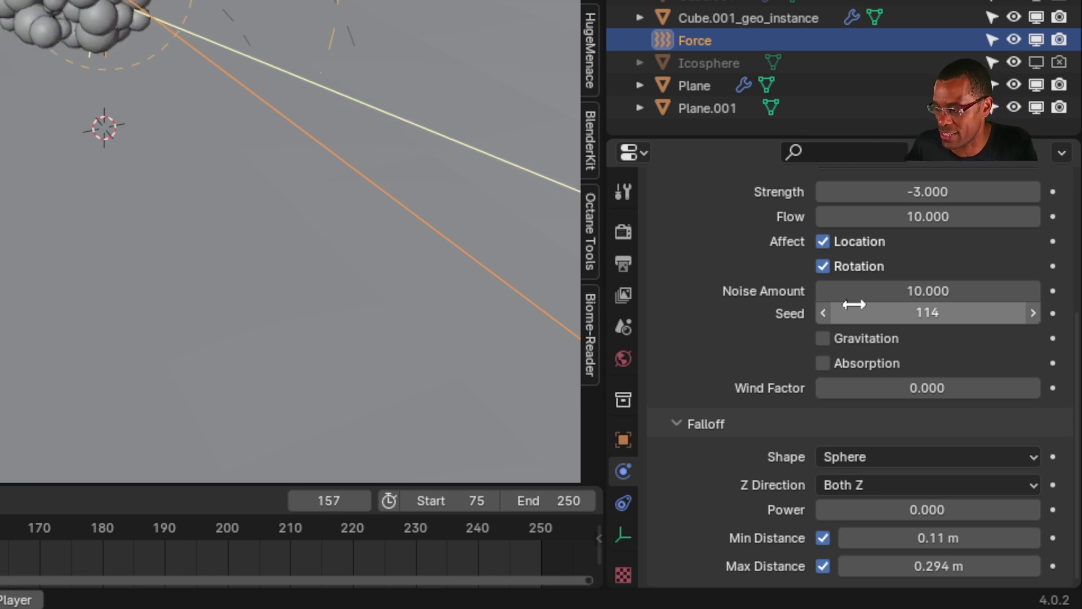
{"action": "scroll", "coordinate": [855, 305], "scroll_direction": "up", "scroll_amount": 2}
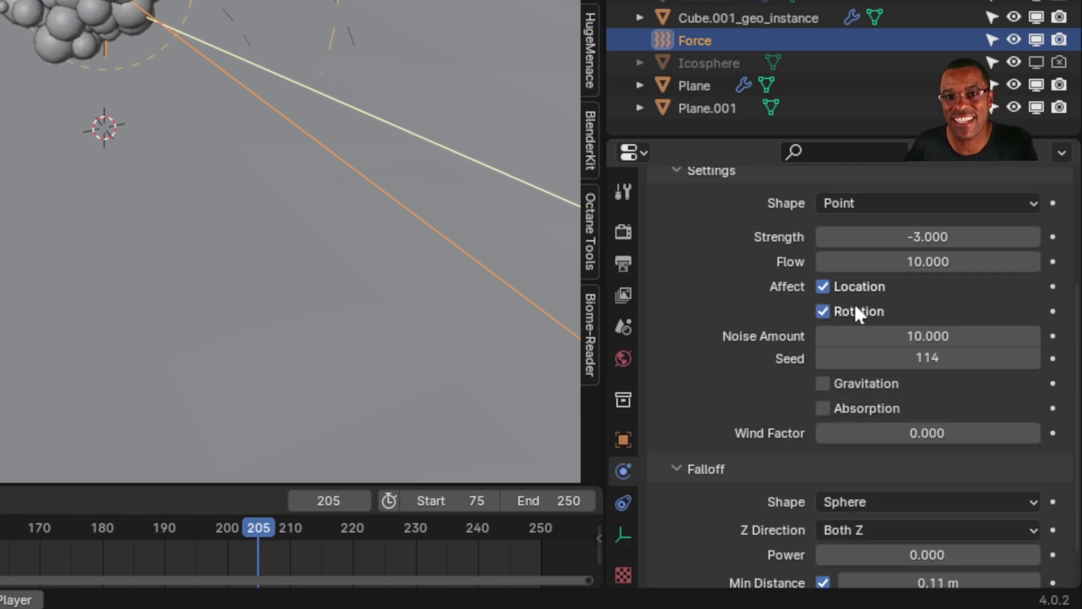
{"action": "scroll", "coordinate": [854, 304], "scroll_direction": "up", "scroll_amount": 2}
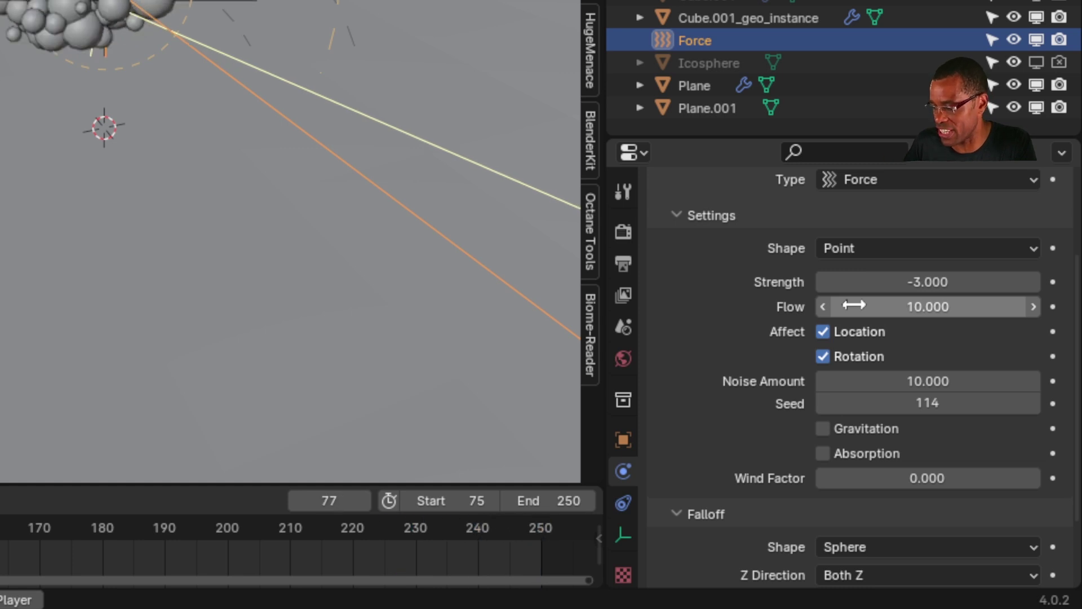
{"action": "scroll", "coordinate": [855, 304], "scroll_direction": "up", "scroll_amount": 2}
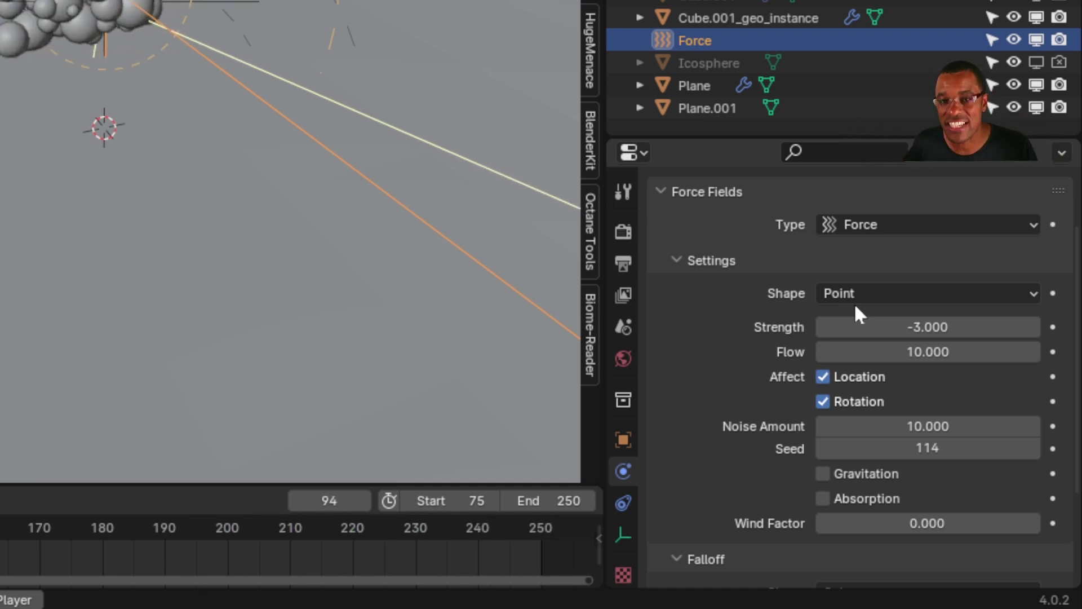
{"action": "scroll", "coordinate": [855, 302], "scroll_direction": "down", "scroll_amount": 2}
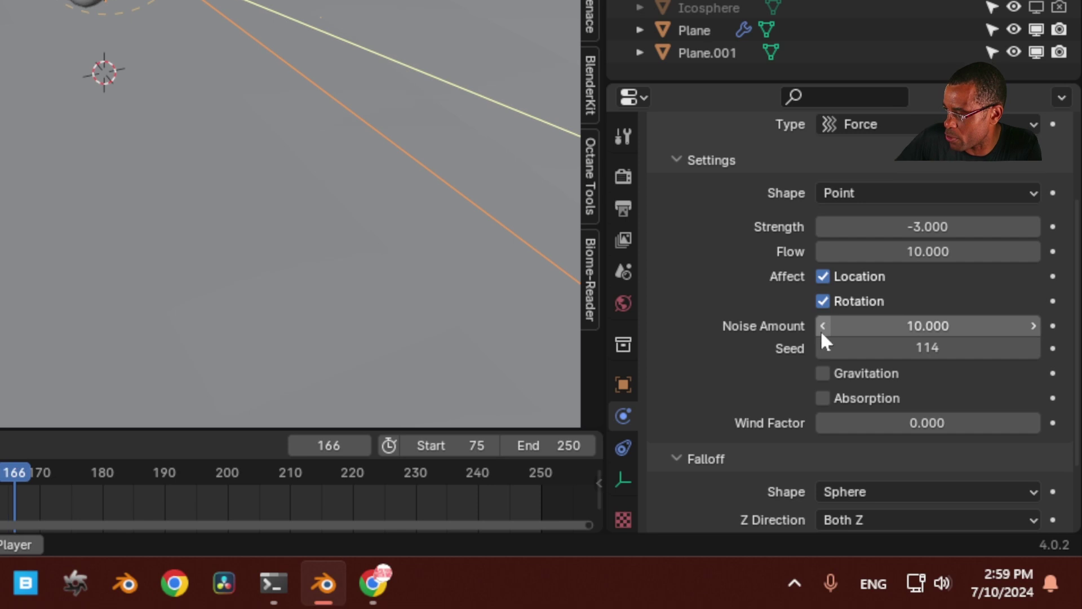
{"action": "scroll", "coordinate": [755, 360], "scroll_direction": "down", "scroll_amount": 4}
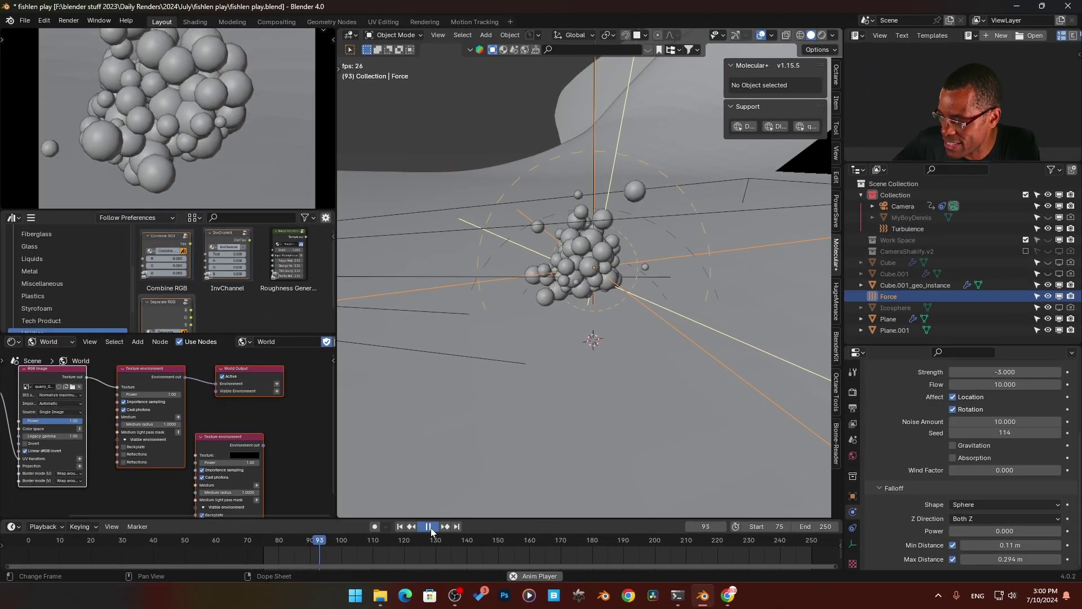
- Stop the playback, view the whole terrain from outside and select the ground plane
{"action": "left_click", "coordinate": [431, 531]}
{"action": "middle_click_drag", "start_coordinate": [580, 345], "coordinate": [823, 186]}
{"action": "middle_click_drag", "start_coordinate": [795, 232], "coordinate": [574, 210]}
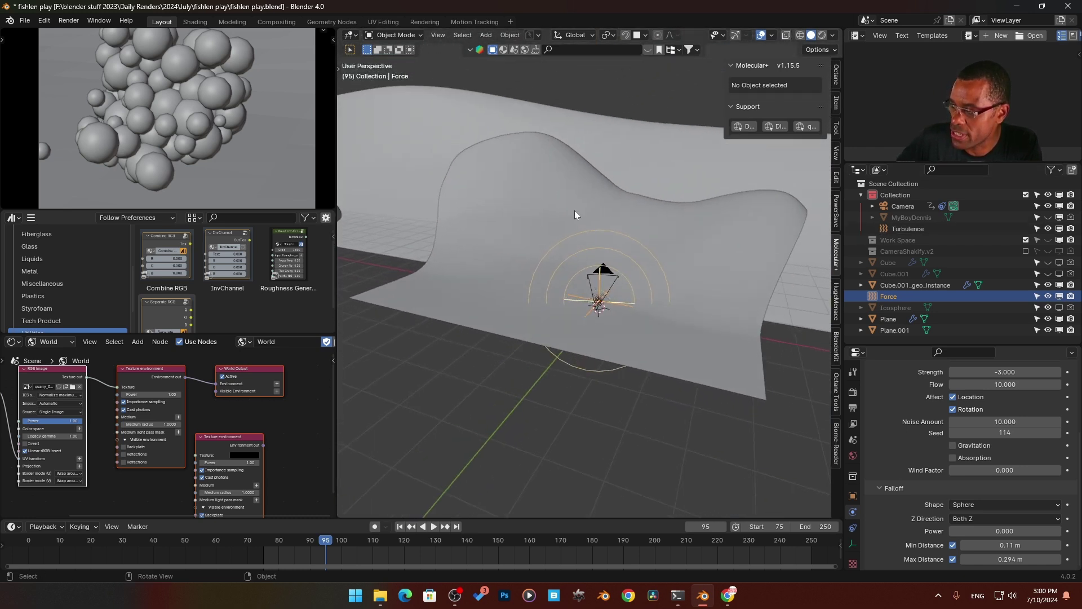
{"action": "left_click", "coordinate": [561, 204]}
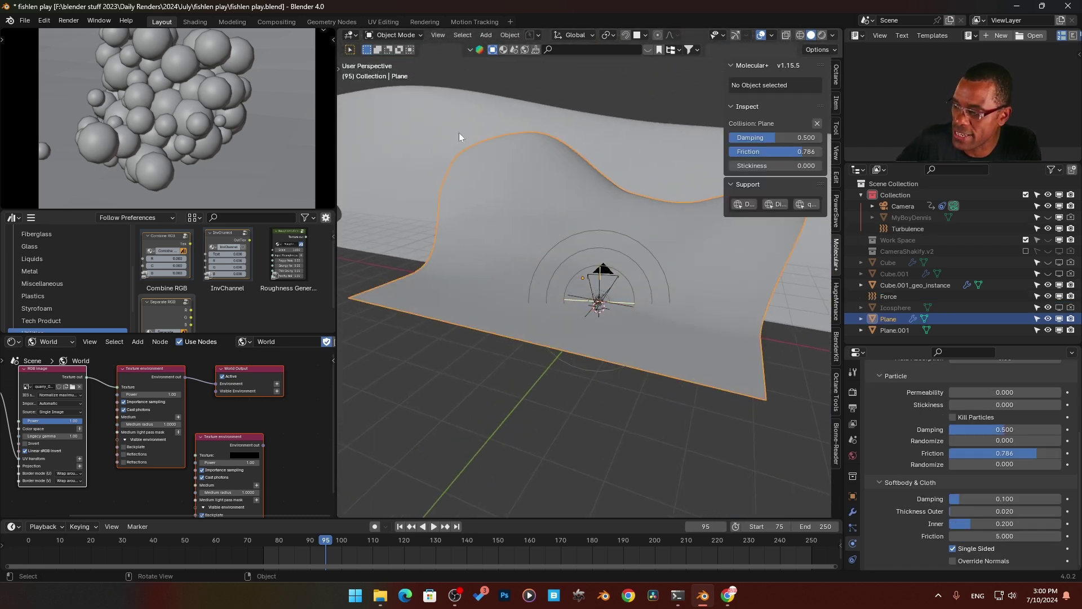
{"action": "mouse_move", "coordinate": [421, 112]}
{"action": "middle_mouse_down"}
{"action": "mouse_move", "coordinate": [459, 183]}
{"action": "mouse_move", "coordinate": [495, 191]}
{"action": "mouse_move", "coordinate": [469, 192]}
{"action": "middle_mouse_up"}
- Return to the camera view with the sidebar hidden and switch the viewport shading to Rendered
{"action": "key", "text": "KP_0"}
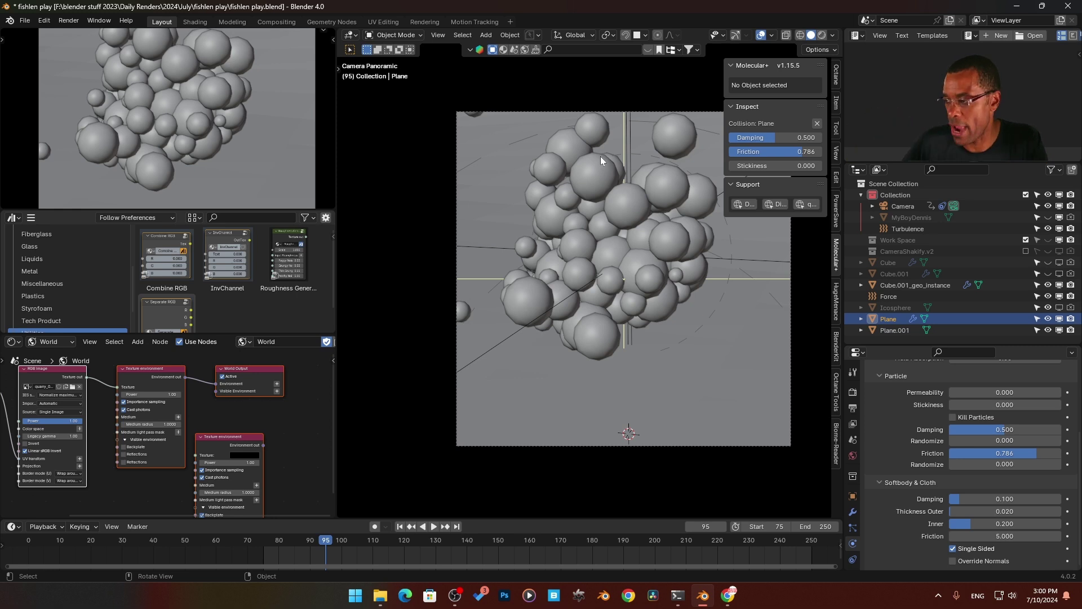
{"action": "key", "text": "n"}
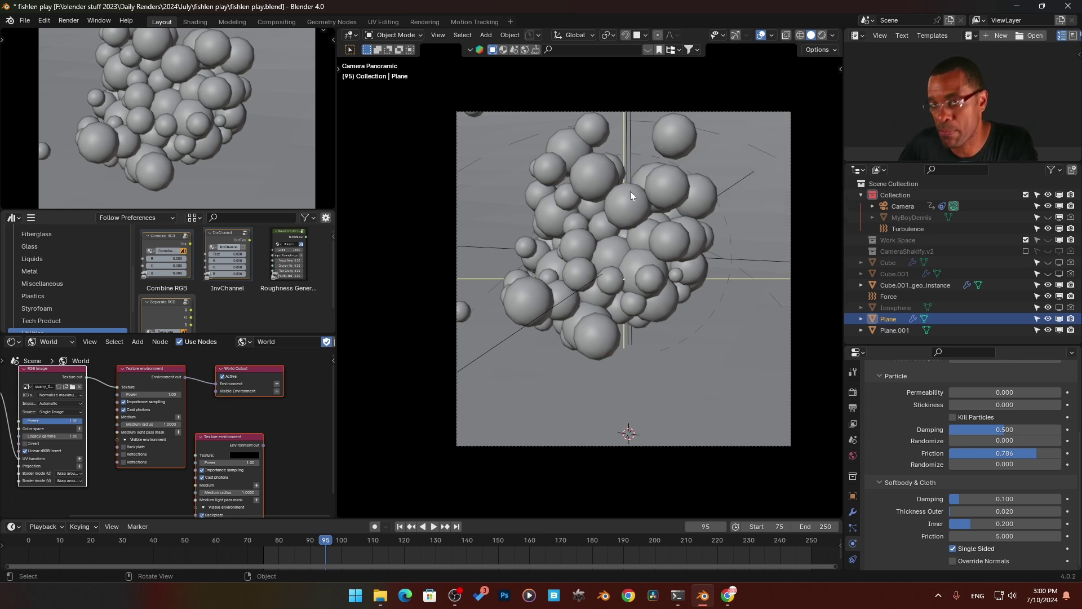
{"action": "key", "text": "z"}
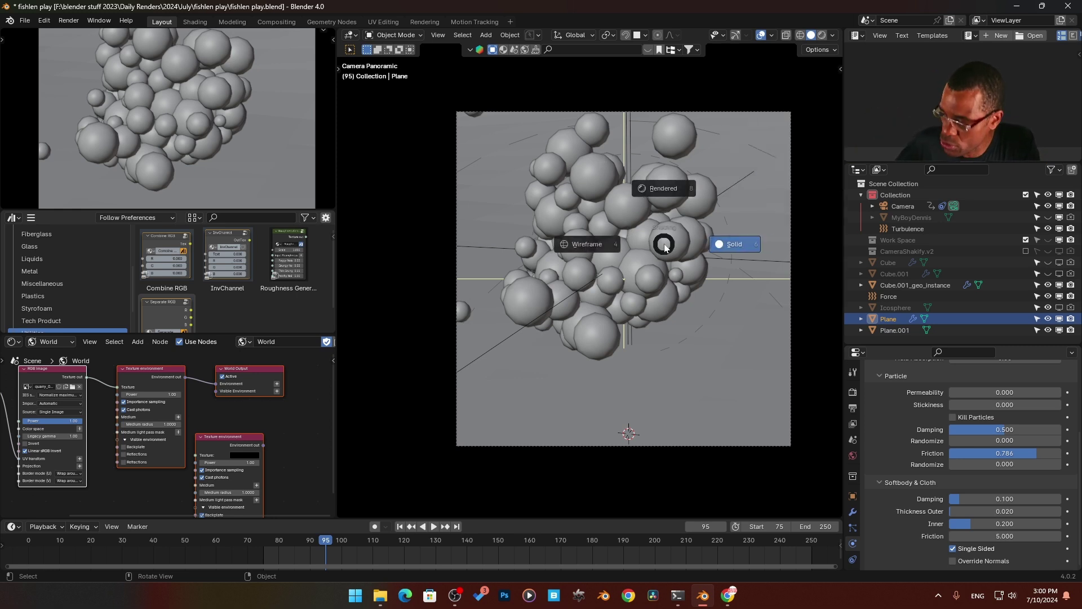
{"action": "left_click", "coordinate": [665, 178]}
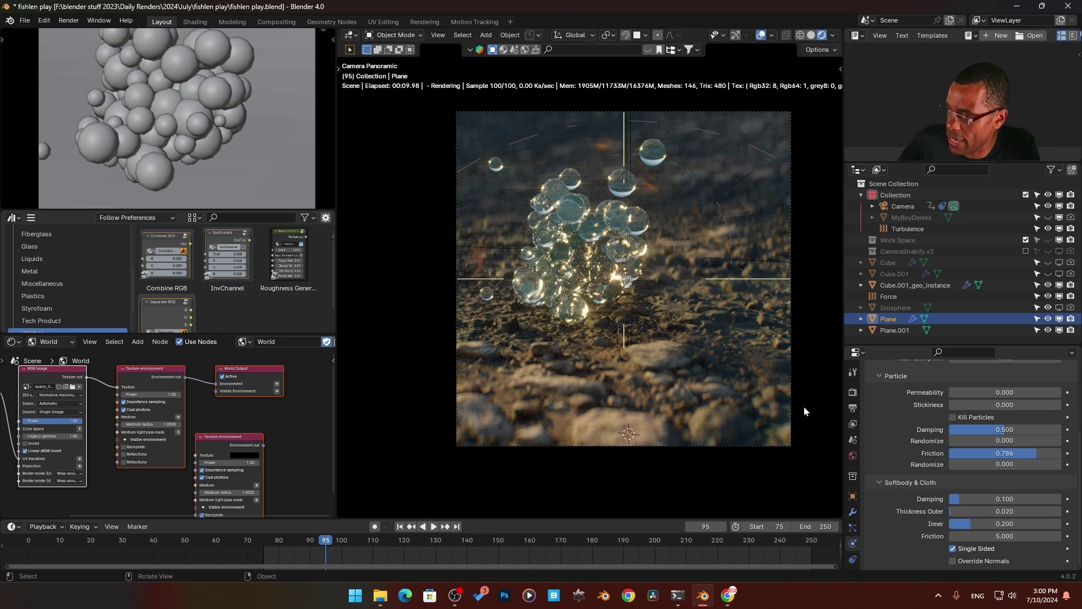
- Select the Camera object, enlarge the properties area and display its camera data settings
{"action": "left_click", "coordinate": [901, 207]}
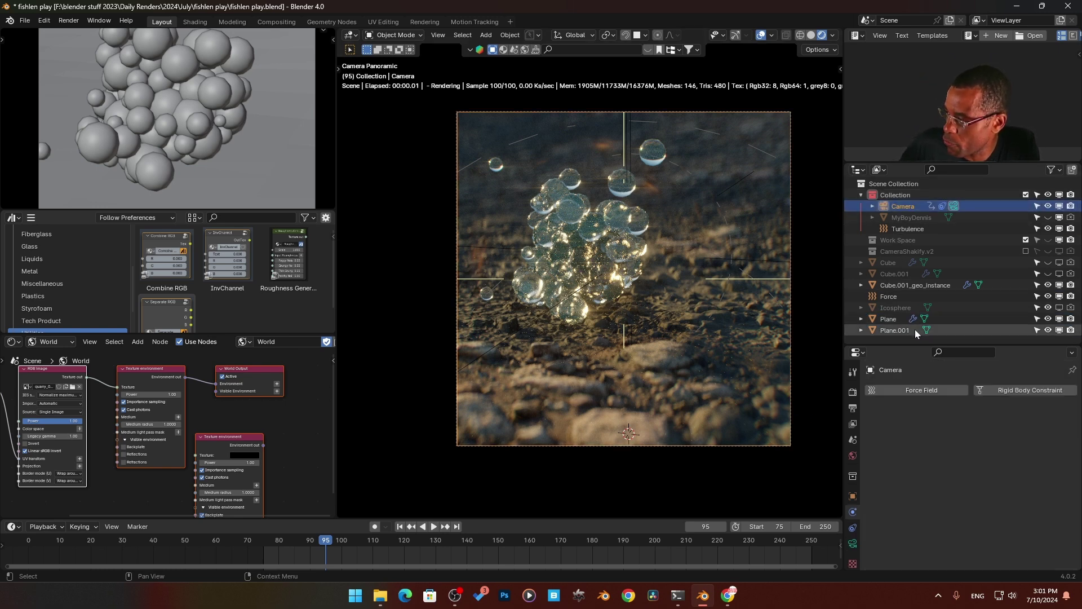
{"action": "left_click_drag", "start_coordinate": [921, 345], "coordinate": [923, 309]}
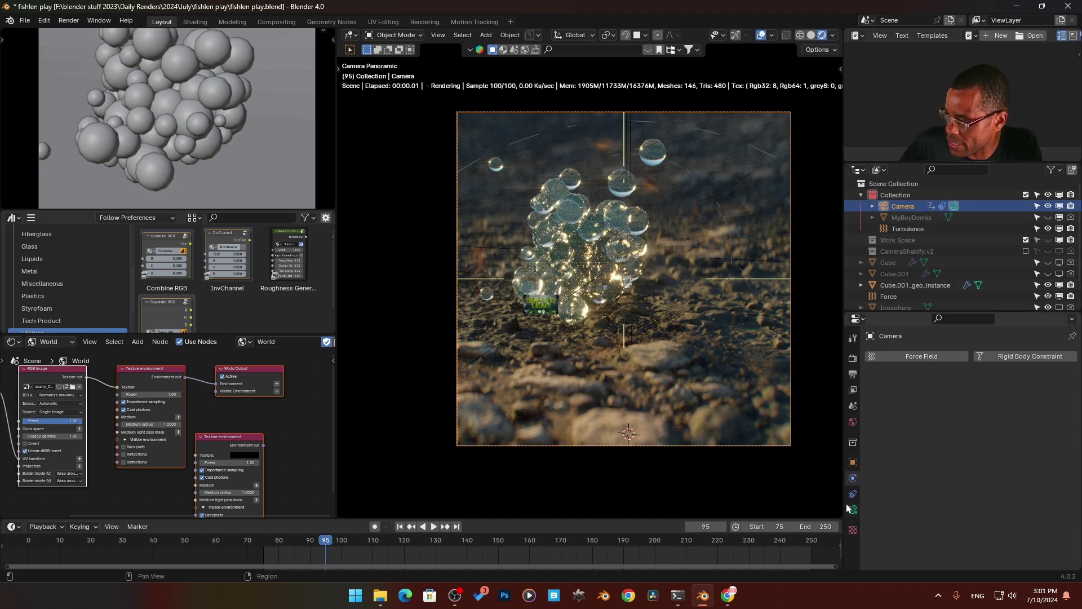
{"action": "left_click", "coordinate": [853, 509]}
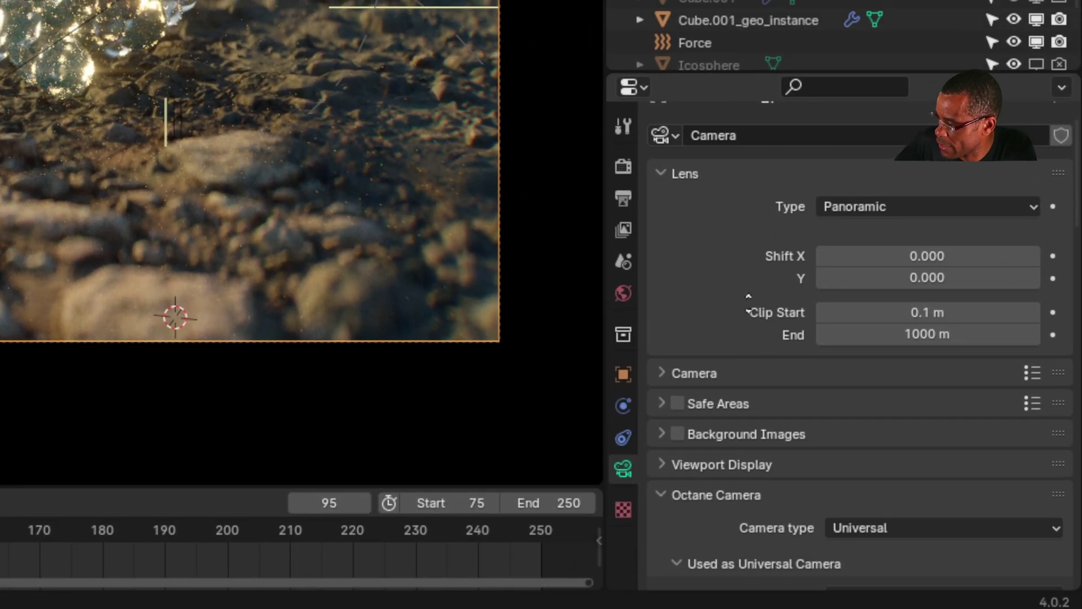
- Examine the camera's lens type options and the Octane Camera type, mode, F-stop and fisheye settings
{"action": "left_click", "coordinate": [895, 212]}
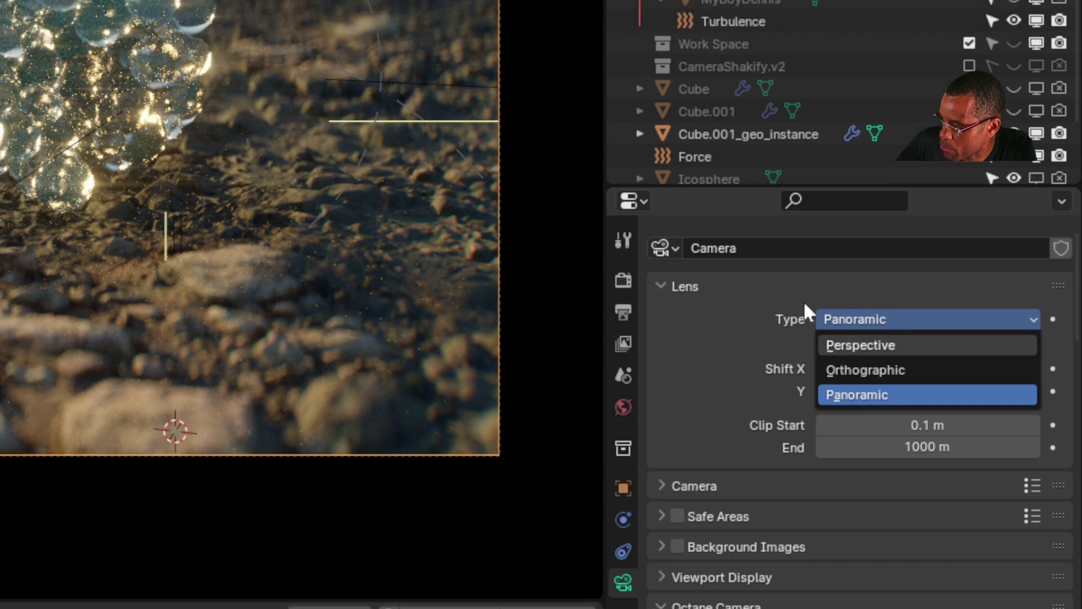
{"action": "middle_click_drag", "start_coordinate": [758, 401], "coordinate": [774, 258]}
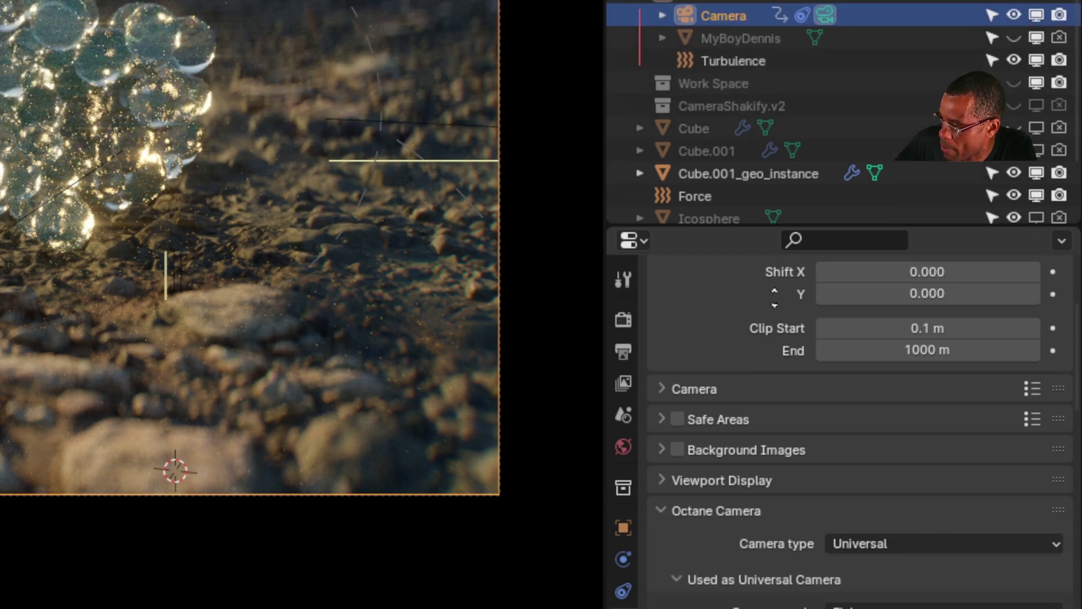
{"action": "scroll", "coordinate": [728, 502], "scroll_direction": "down", "scroll_amount": 5}
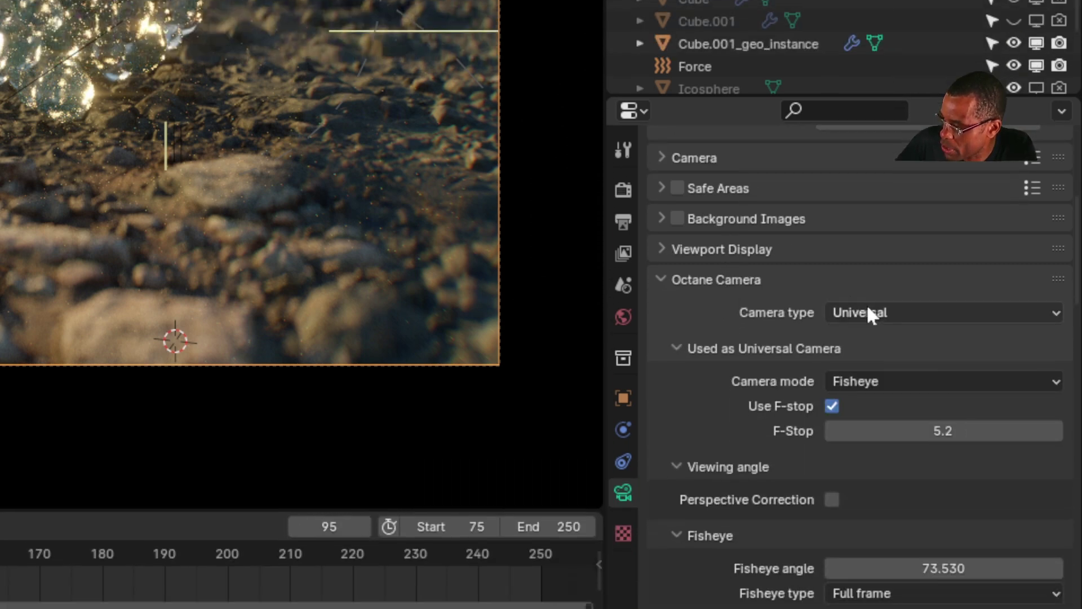
{"action": "left_click", "coordinate": [869, 313]}
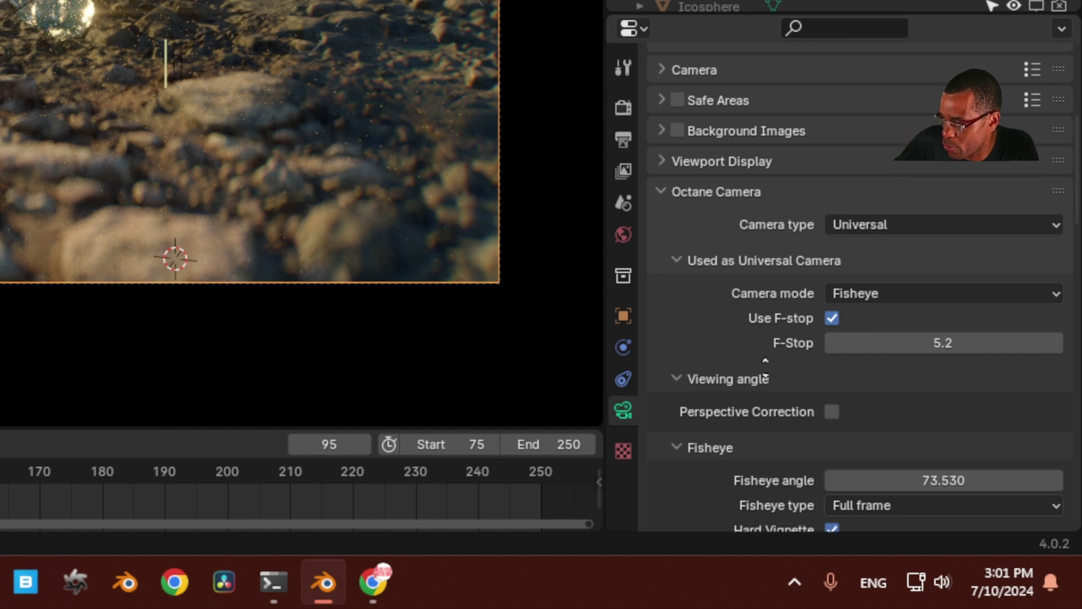
{"action": "scroll", "coordinate": [774, 310], "scroll_direction": "down", "scroll_amount": 4}
{"action": "scroll", "coordinate": [774, 307], "scroll_direction": "down", "scroll_amount": 3}
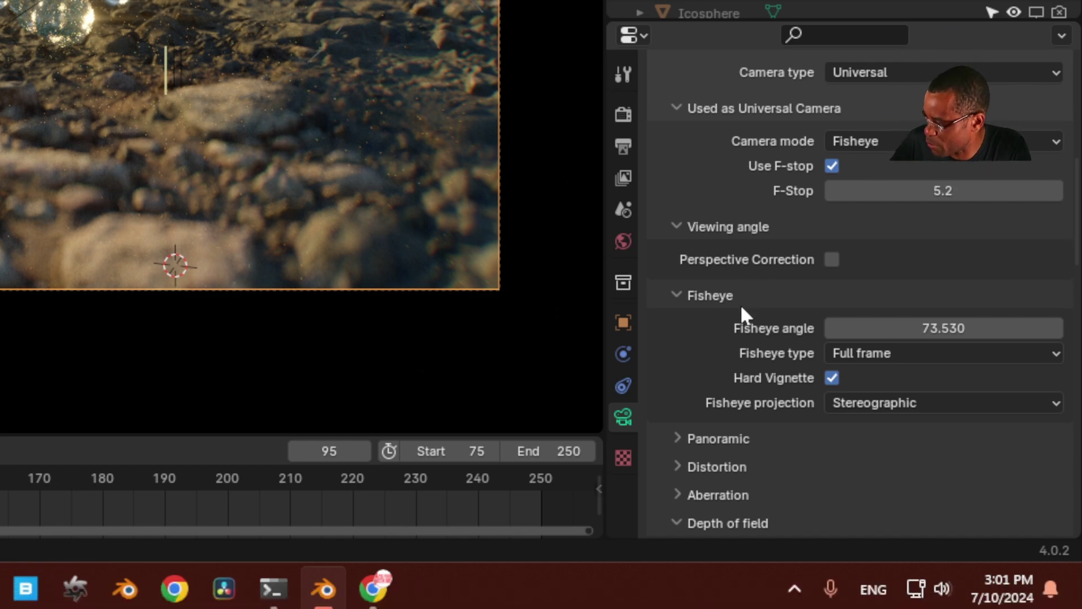
{"action": "scroll", "coordinate": [739, 307], "scroll_direction": "down", "scroll_amount": 3}
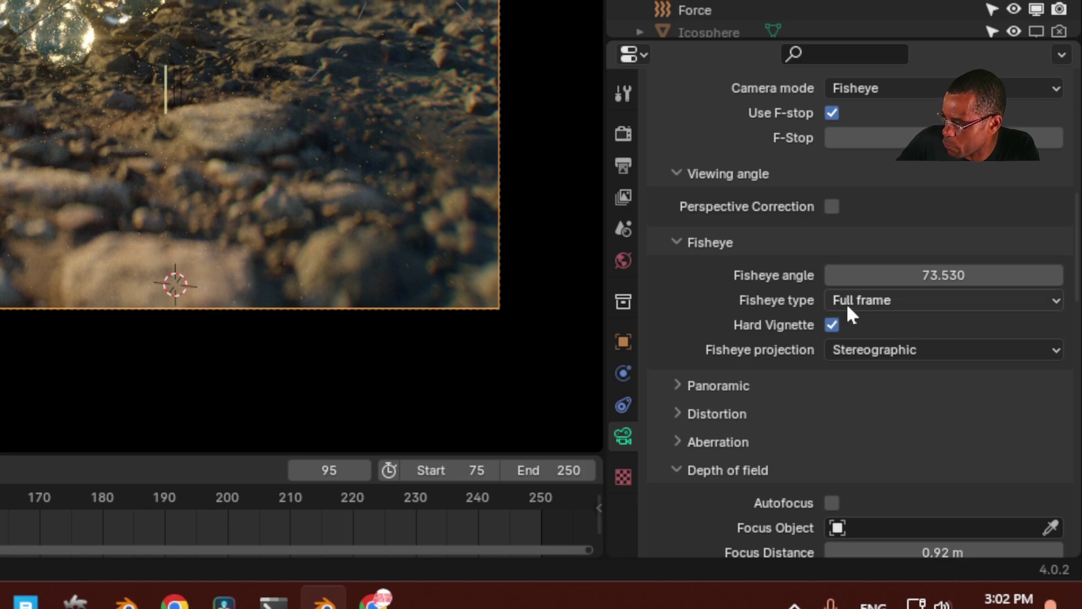
- Try the Circular fisheye type for the camera and restore Full frame
{"action": "left_click", "coordinate": [846, 304]}
{"action": "left_click", "coordinate": [848, 324]}
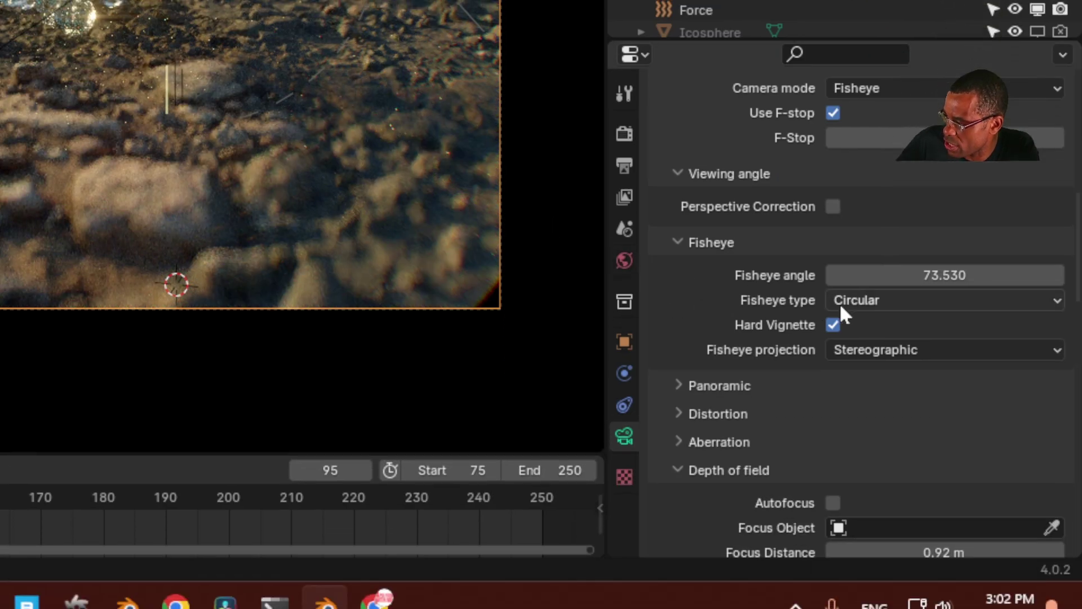
{"action": "left_click", "coordinate": [844, 313]}
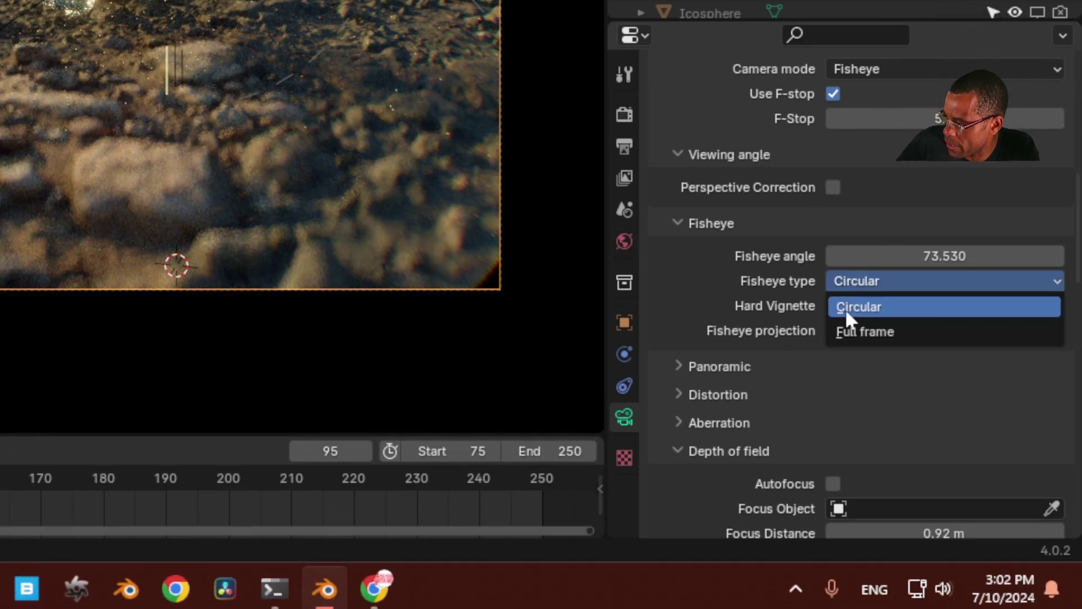
{"action": "left_click", "coordinate": [848, 356]}
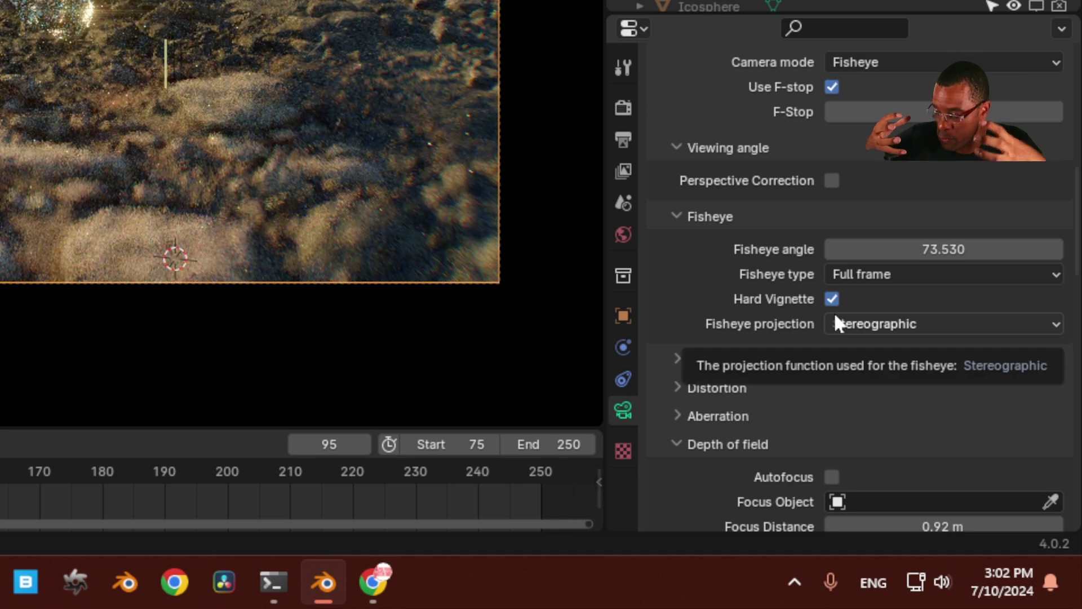
- Try the Equidistant and Orthographic fisheye projections and restore Stereographic
{"action": "left_click", "coordinate": [873, 329]}
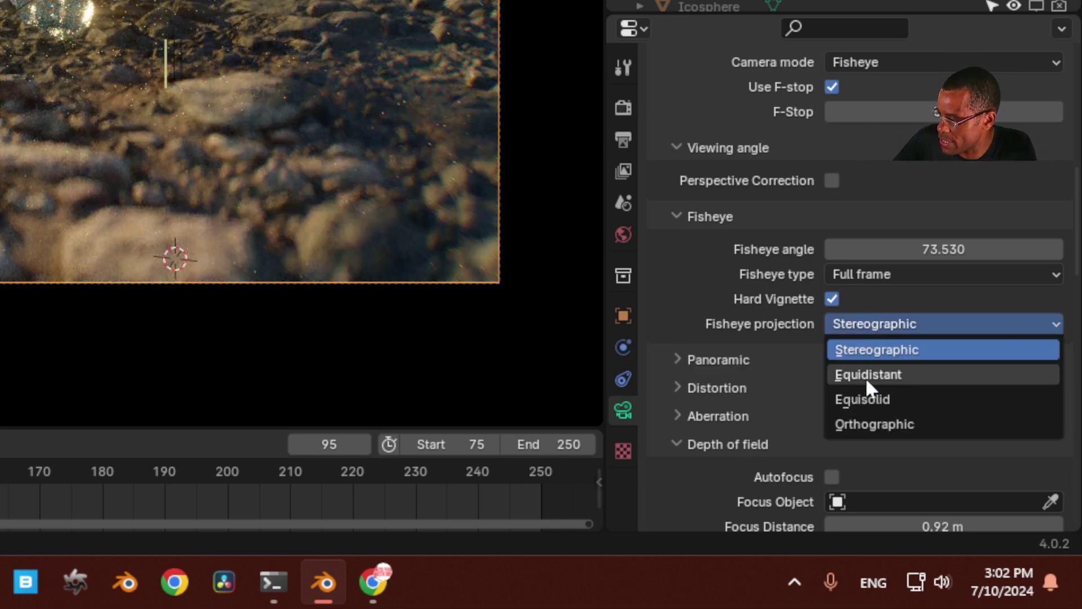
{"action": "left_click", "coordinate": [865, 376]}
{"action": "left_click", "coordinate": [865, 324]}
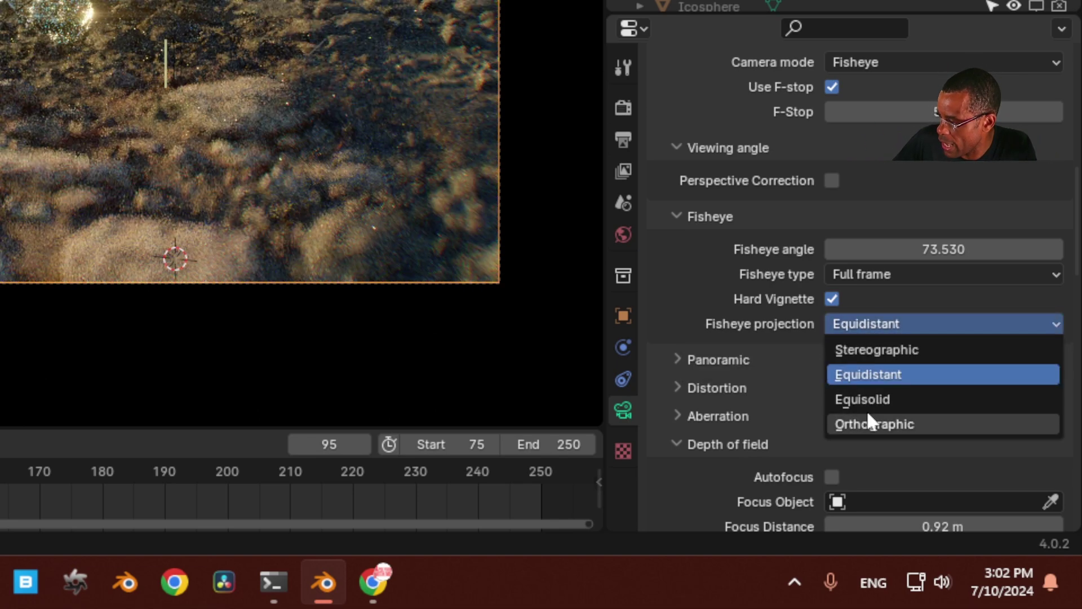
{"action": "left_click", "coordinate": [871, 423]}
{"action": "left_click", "coordinate": [871, 322]}
{"action": "left_click", "coordinate": [865, 339]}
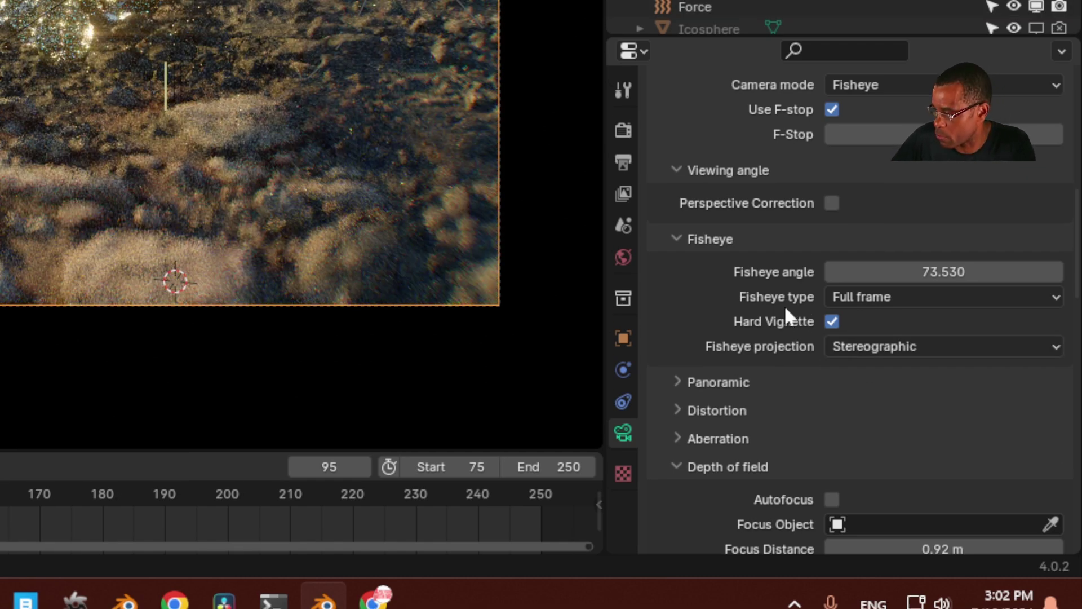
- Examine the camera's Panoramic, Distortion and Aberration settings, collapsing the sections again
{"action": "scroll", "coordinate": [711, 316], "scroll_direction": "down", "scroll_amount": 5}
{"action": "scroll", "coordinate": [724, 299], "scroll_direction": "down", "scroll_amount": 3}
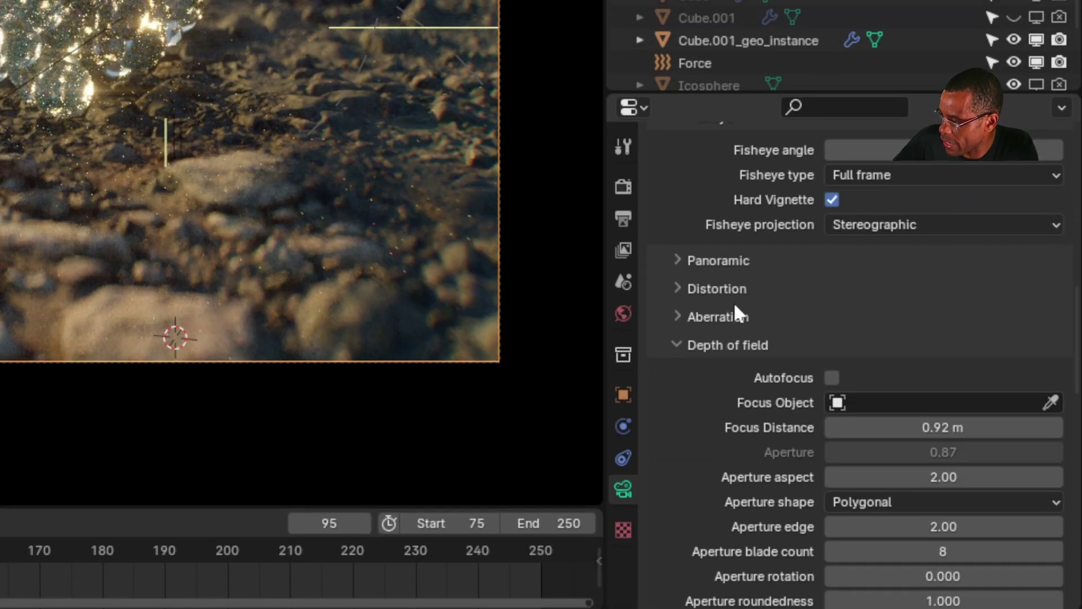
{"action": "left_click", "coordinate": [685, 195]}
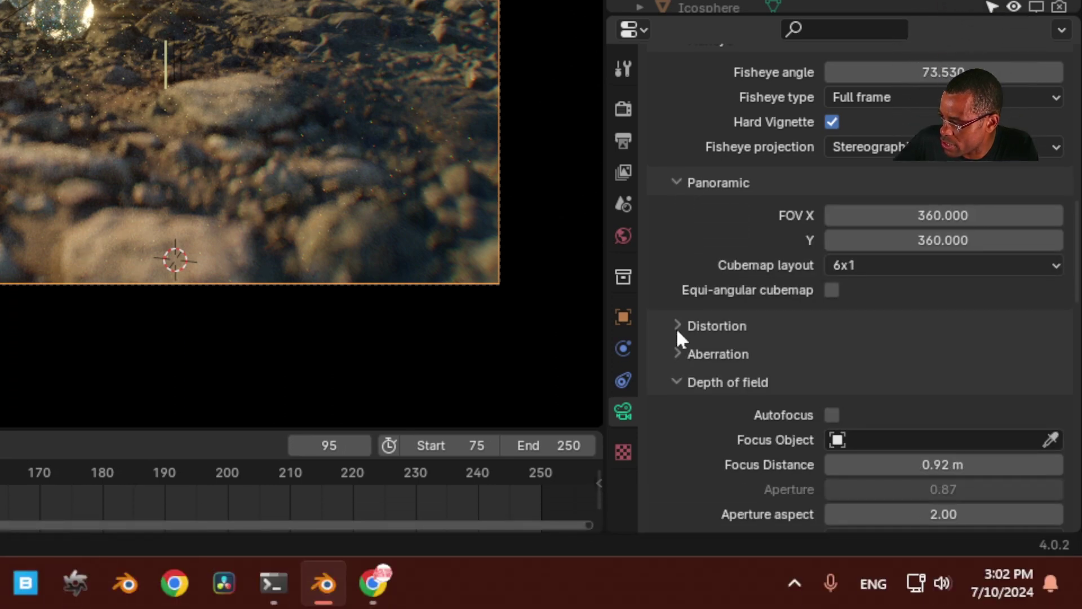
{"action": "left_click", "coordinate": [678, 354]}
{"action": "scroll", "coordinate": [691, 394], "scroll_direction": "down", "scroll_amount": 8}
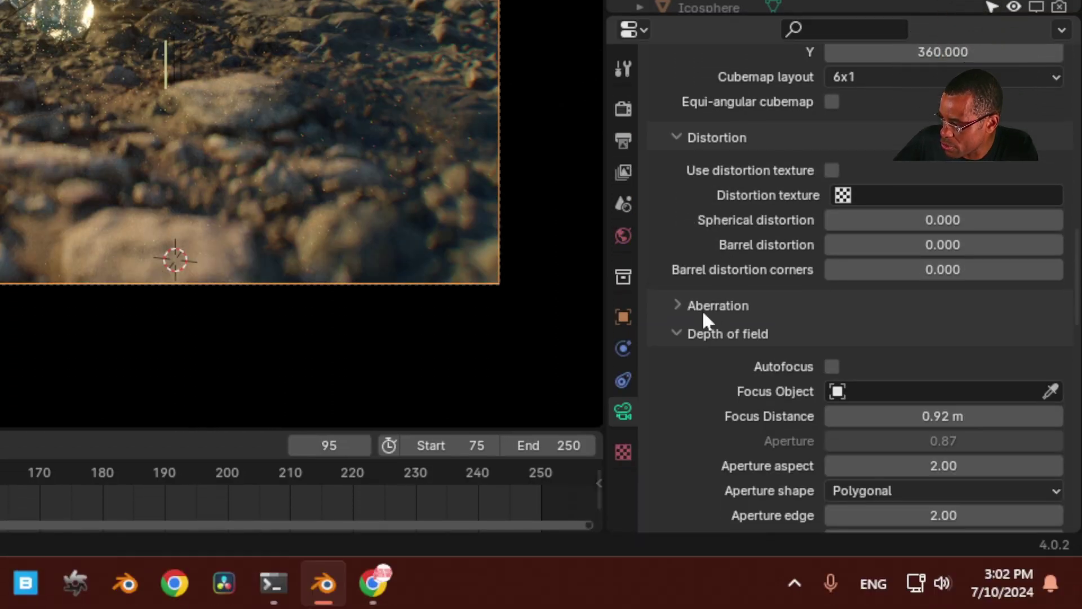
{"action": "left_click", "coordinate": [705, 390]}
{"action": "scroll", "coordinate": [708, 395], "scroll_direction": "down", "scroll_amount": 2}
{"action": "left_click", "coordinate": [696, 298]}
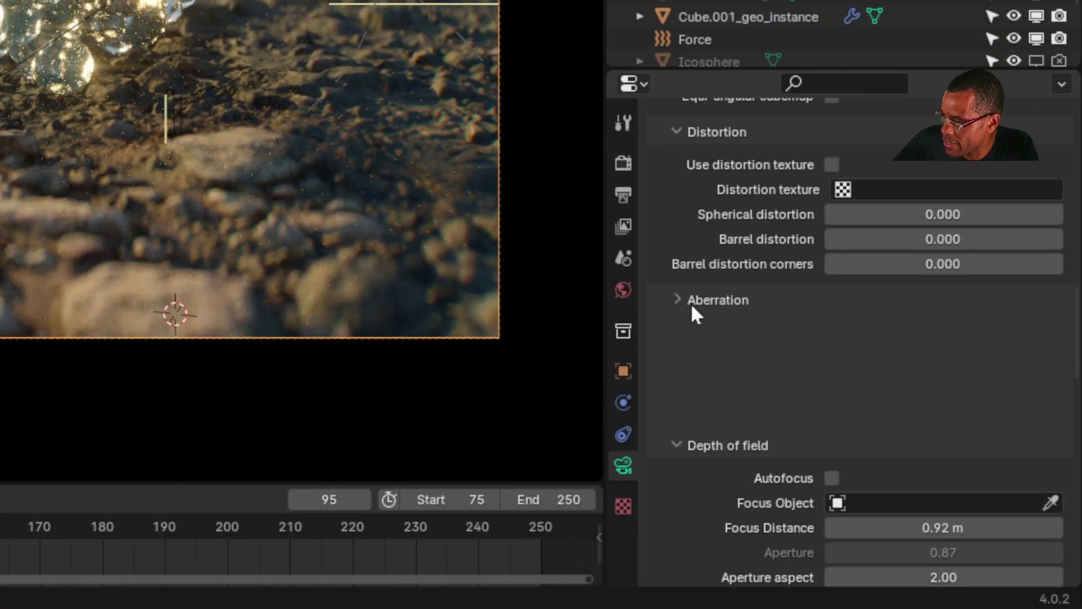
{"action": "scroll", "coordinate": [697, 305], "scroll_direction": "up", "scroll_amount": 5}
{"action": "left_click", "coordinate": [684, 304]}
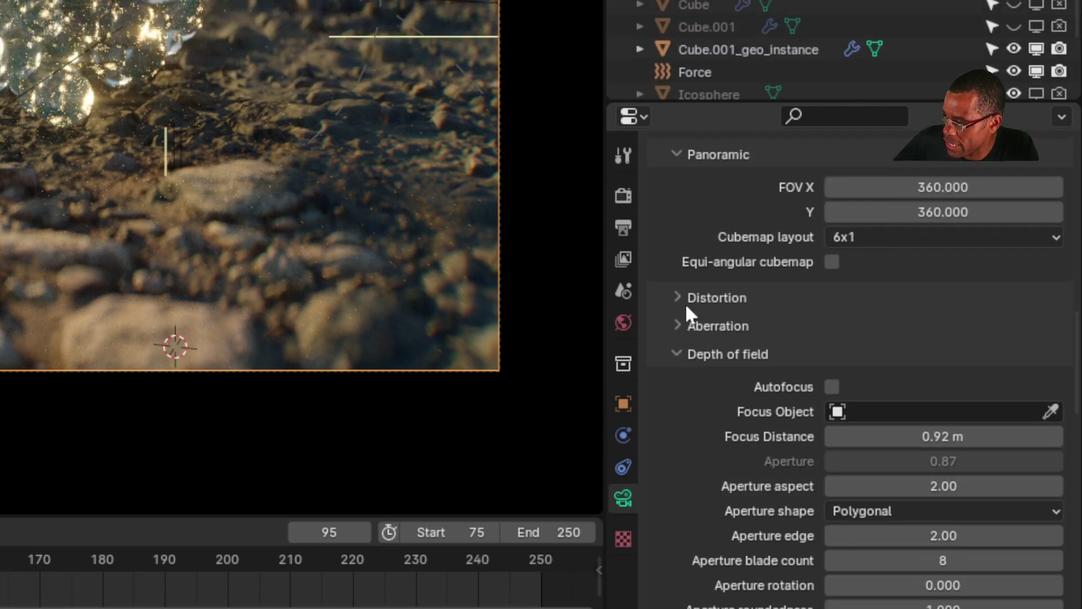
{"action": "scroll", "coordinate": [690, 304], "scroll_direction": "up", "scroll_amount": 3}
{"action": "left_click", "coordinate": [683, 211]}
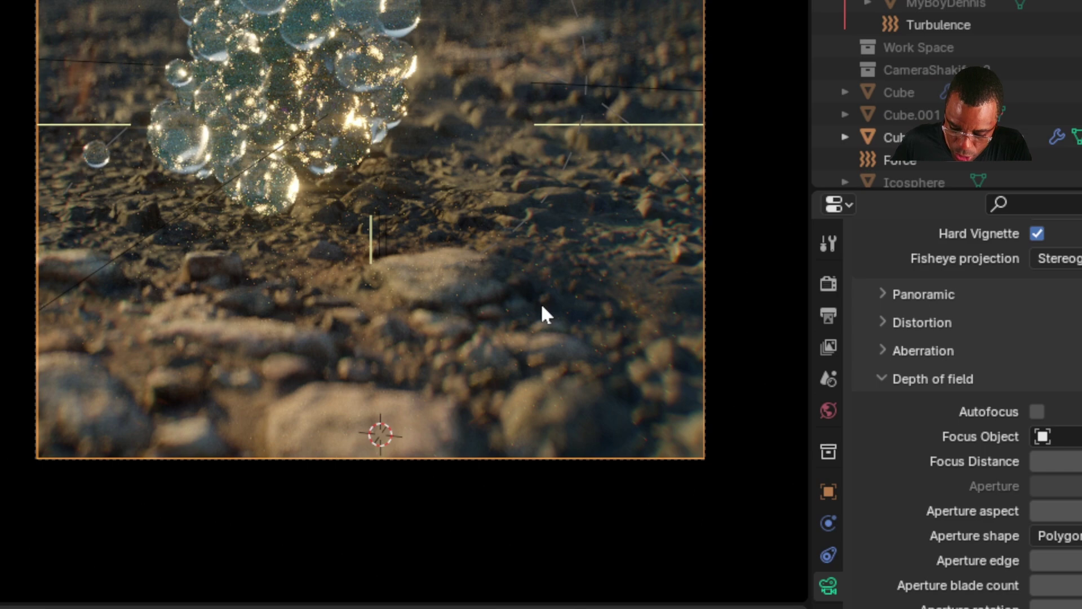
- Leave the camera view and examine the rendered terrain, the force field and the camera's placement from outside
{"action": "middle_click_drag", "start_coordinate": [537, 305], "coordinate": [496, 296]}
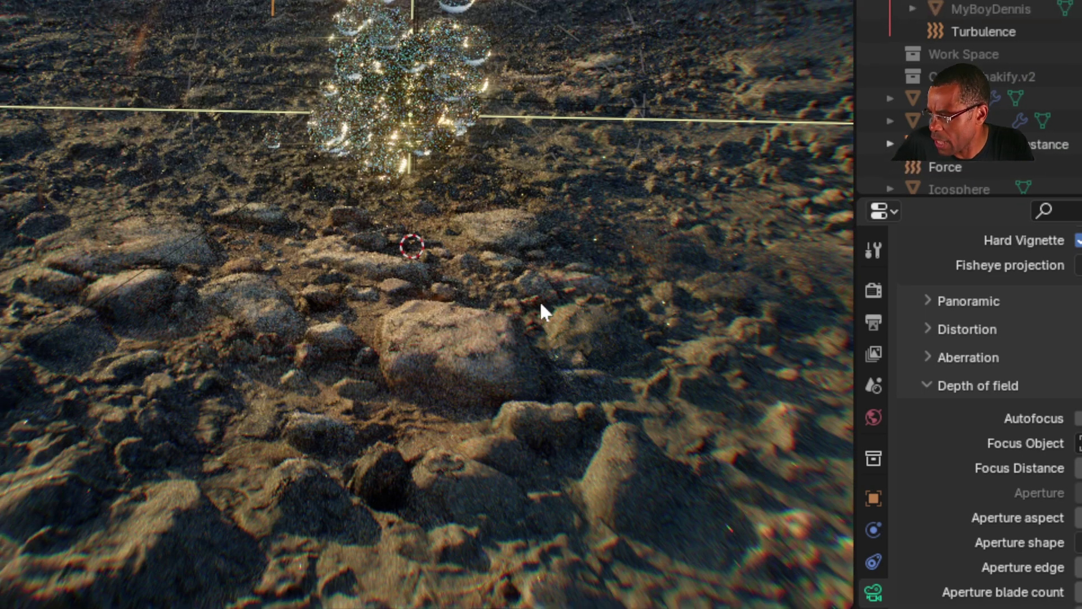
{"action": "scroll", "coordinate": [524, 291], "scroll_direction": "up", "scroll_amount": 4}
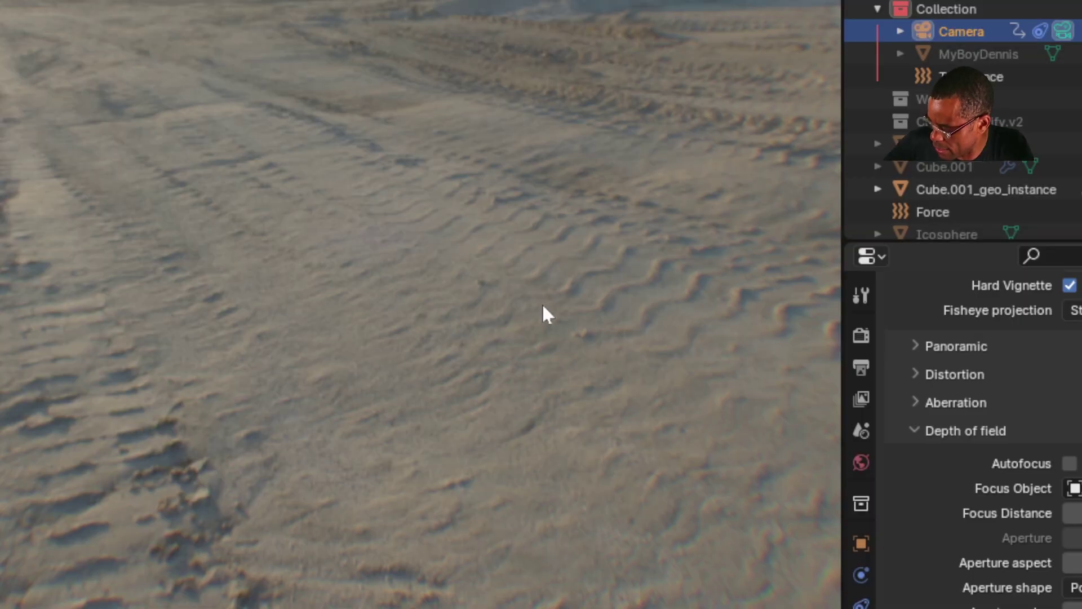
{"action": "scroll", "coordinate": [542, 305], "scroll_direction": "down", "scroll_amount": 2}
{"action": "scroll", "coordinate": [434, 127], "scroll_direction": "up", "scroll_amount": 4}
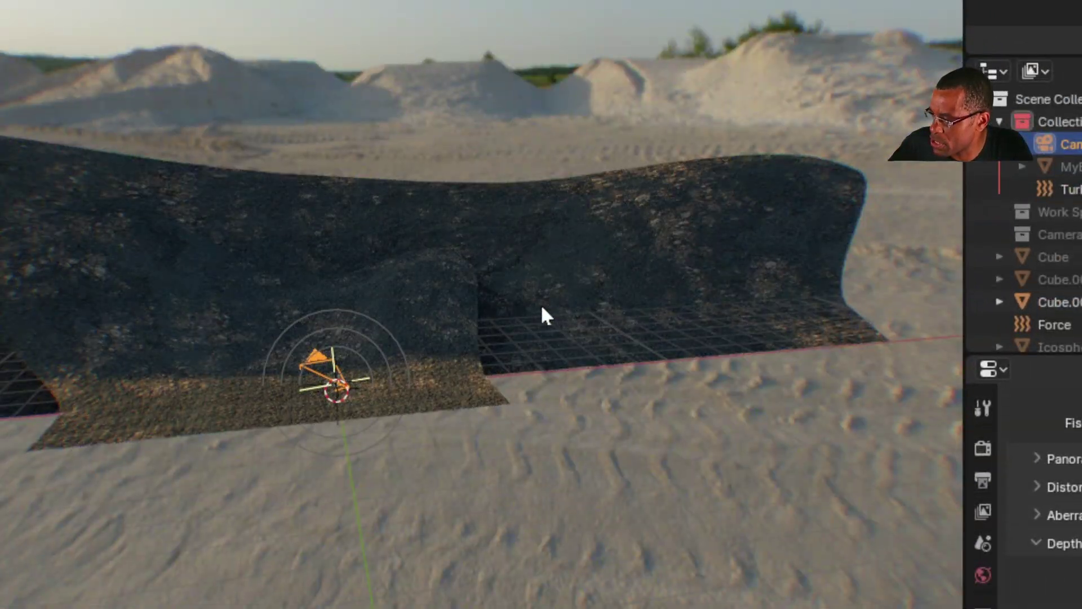
{"action": "middle_click_drag", "start_coordinate": [542, 307], "coordinate": [500, 115]}
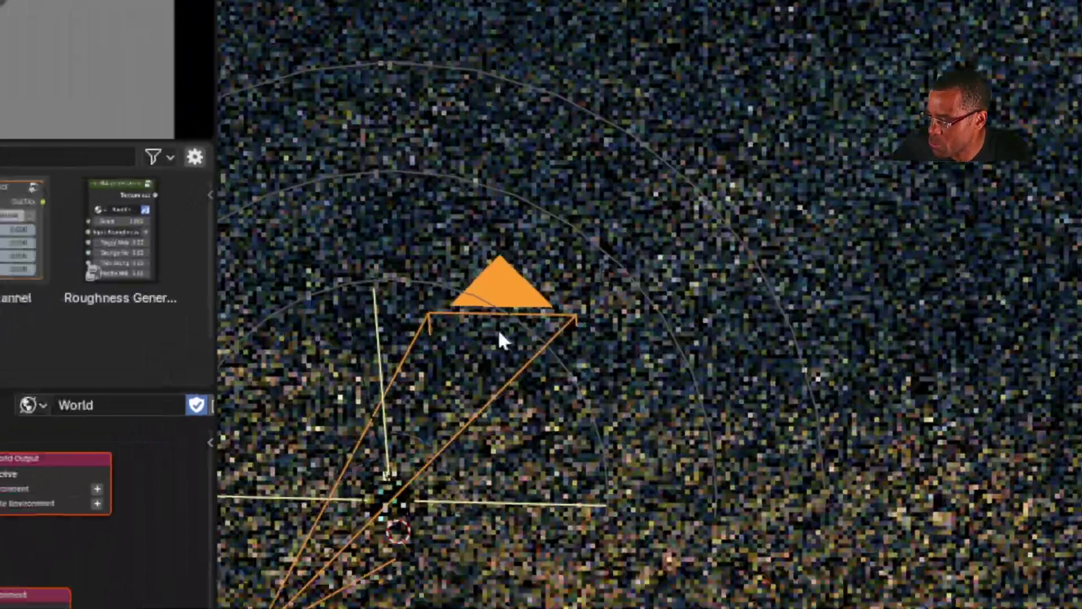
{"action": "middle_click_drag", "start_coordinate": [498, 331], "coordinate": [704, 267], "text": "shift"}
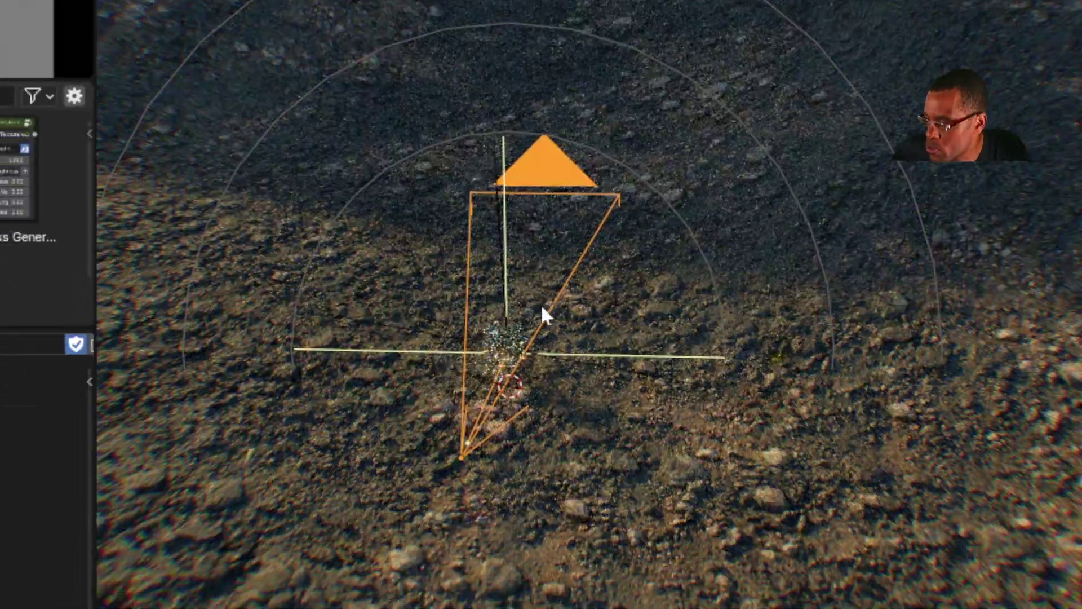
{"action": "middle_click_drag", "start_coordinate": [542, 308], "coordinate": [605, 205], "text": "ctrl"}
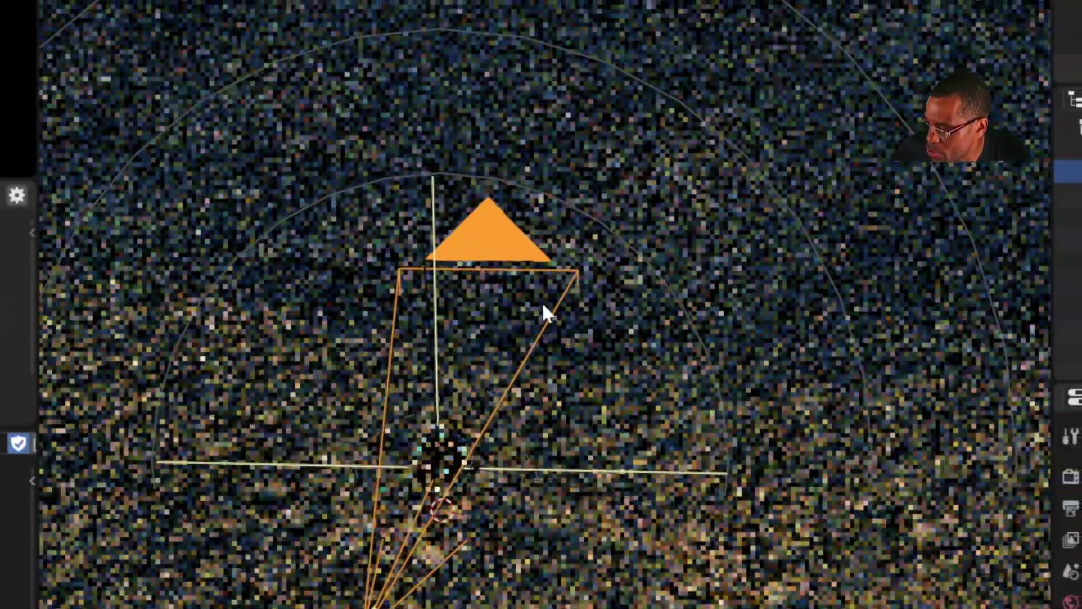
{"action": "middle_click_drag", "start_coordinate": [546, 390], "coordinate": [713, 22], "text": "ctrl"}
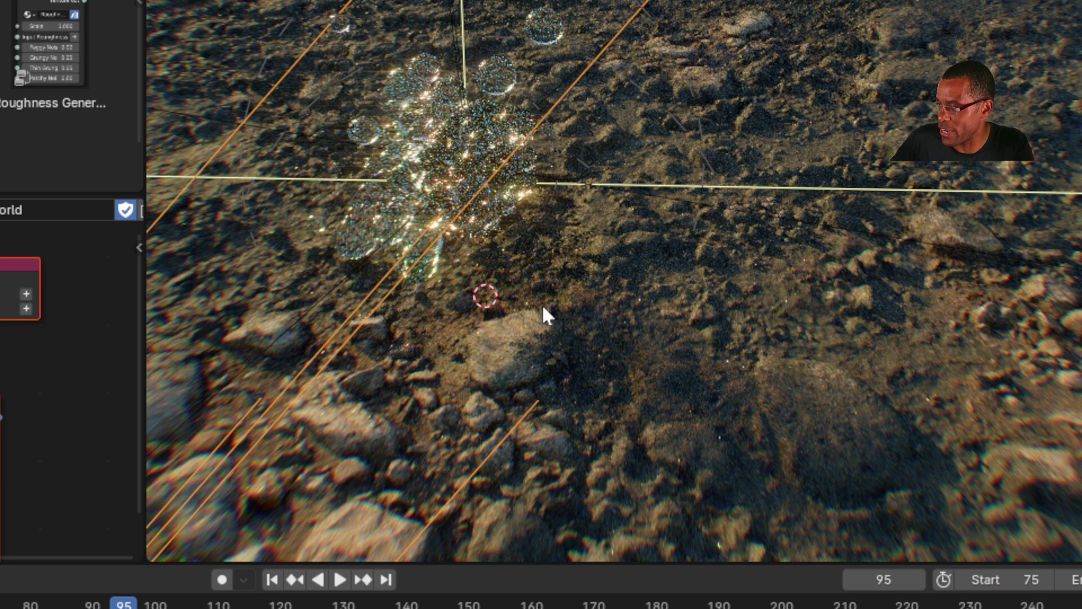
- Select the ground plane and isolate it in local view
{"action": "left_click", "coordinate": [602, 448]}
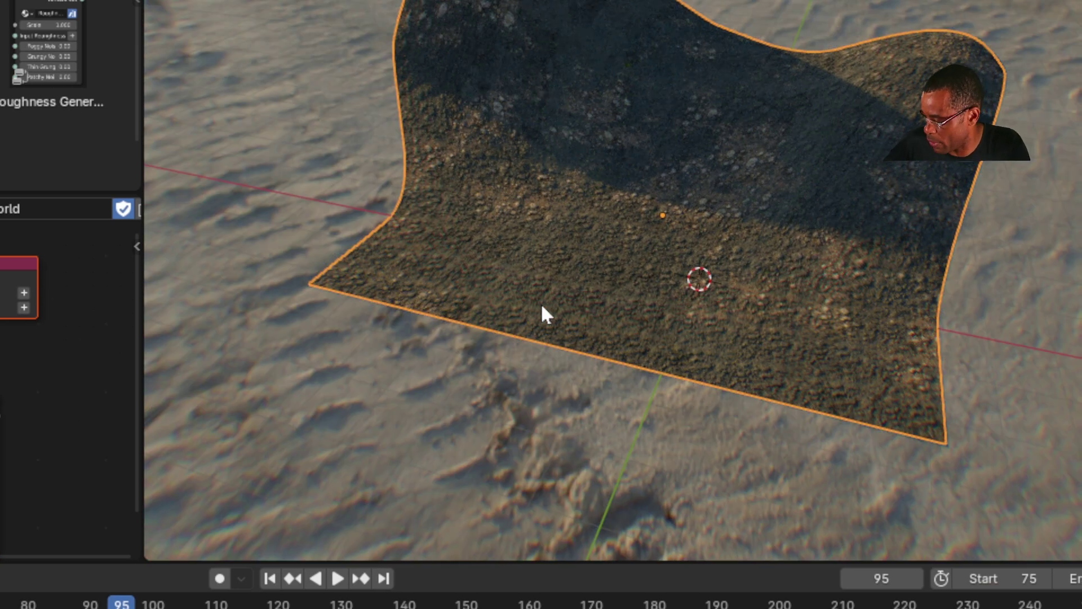
{"action": "middle_click_drag", "start_coordinate": [542, 306], "coordinate": [674, 220], "text": "ctrl"}
{"action": "middle_click_drag", "start_coordinate": [498, 248], "coordinate": [497, 272]}
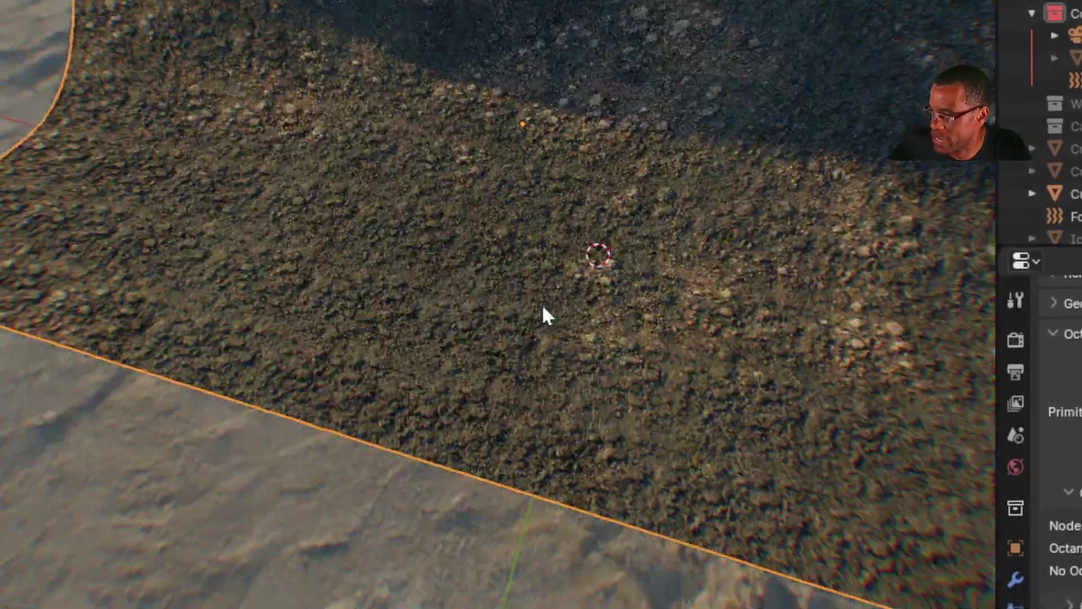
{"action": "middle_click_drag", "start_coordinate": [543, 307], "coordinate": [534, 319]}
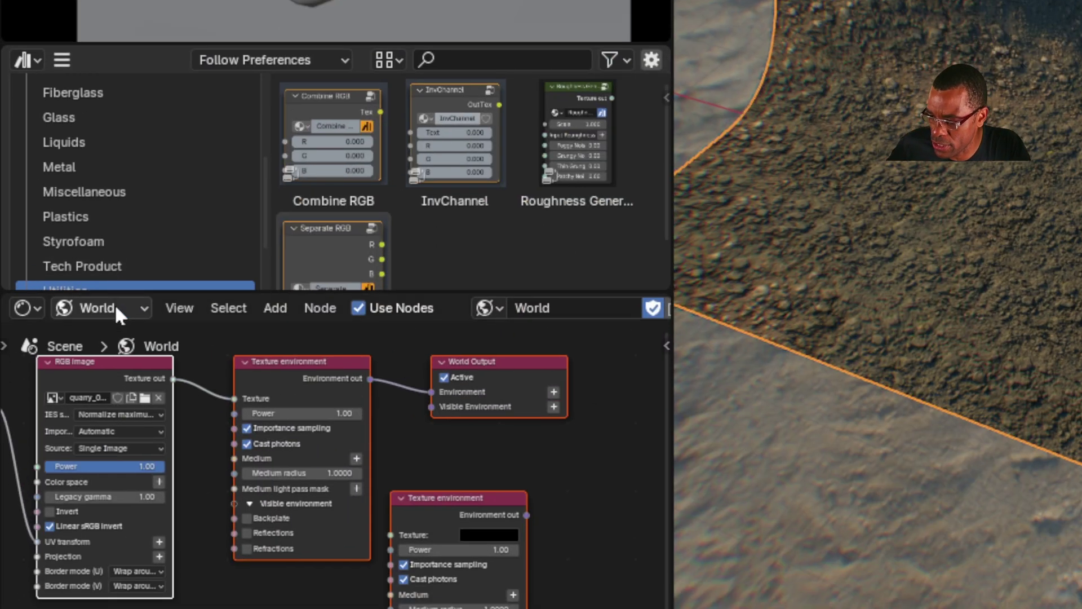
- Switch the node editor from World to Object to show the plane's dirt material, and maximize the editor
{"action": "left_click", "coordinate": [115, 309]}
{"action": "key", "text": "o"}
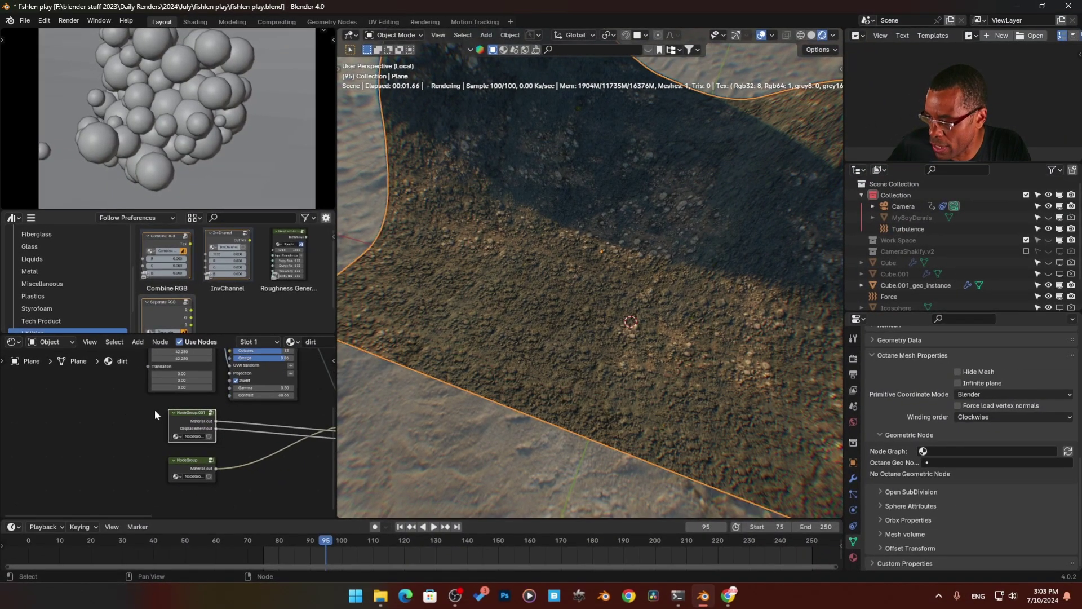
{"action": "middle_click_drag", "start_coordinate": [274, 420], "coordinate": [159, 422]}
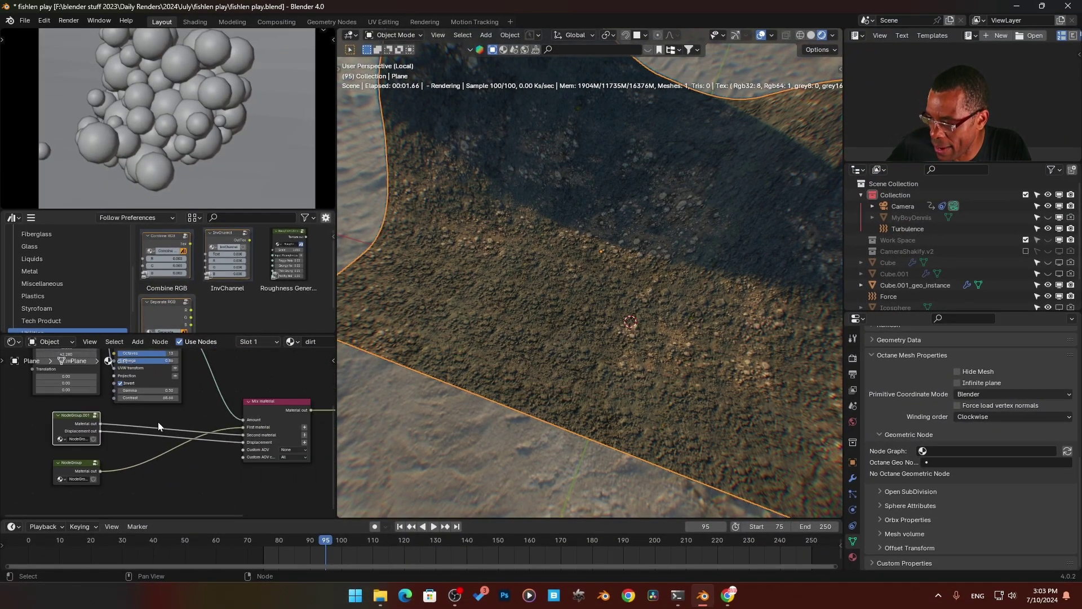
{"action": "key", "text": "ctrl+space"}
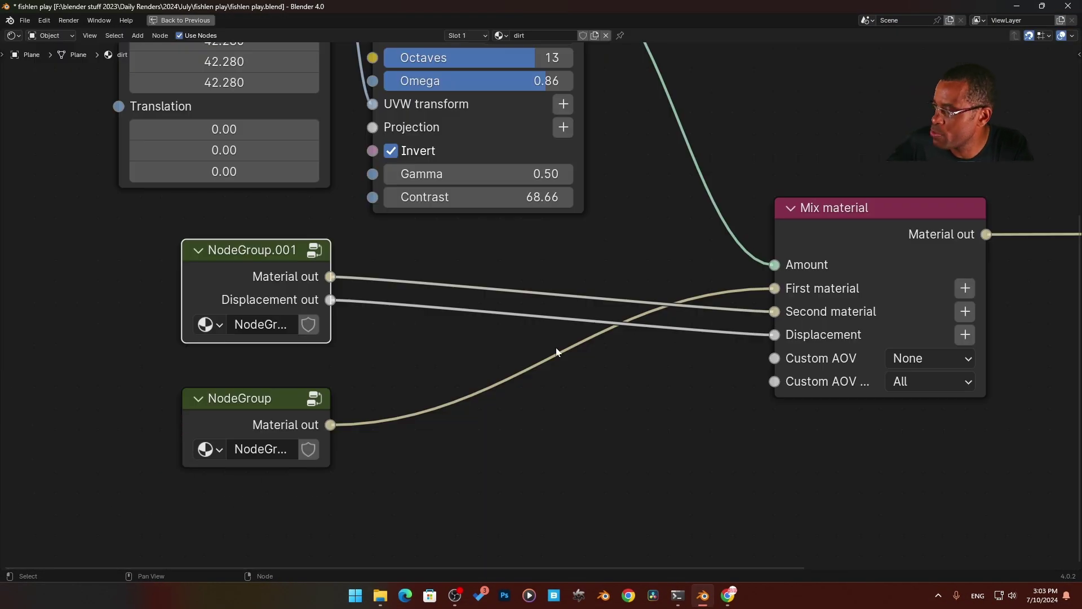
- Move the Noise texture node slightly up beside the 3D transformation node and show the whole dirt material node tree
{"action": "scroll", "coordinate": [614, 366], "scroll_direction": "down", "scroll_amount": 3}
{"action": "middle_click_drag", "start_coordinate": [617, 391], "coordinate": [386, 387]}
{"action": "scroll", "coordinate": [386, 387], "scroll_direction": "up", "scroll_amount": 1}
{"action": "left_click_drag", "start_coordinate": [311, 72], "coordinate": [314, 50]}
{"action": "middle_click_drag", "start_coordinate": [342, 283], "coordinate": [377, 391]}
{"action": "scroll", "coordinate": [378, 391], "scroll_direction": "down", "scroll_amount": 1}
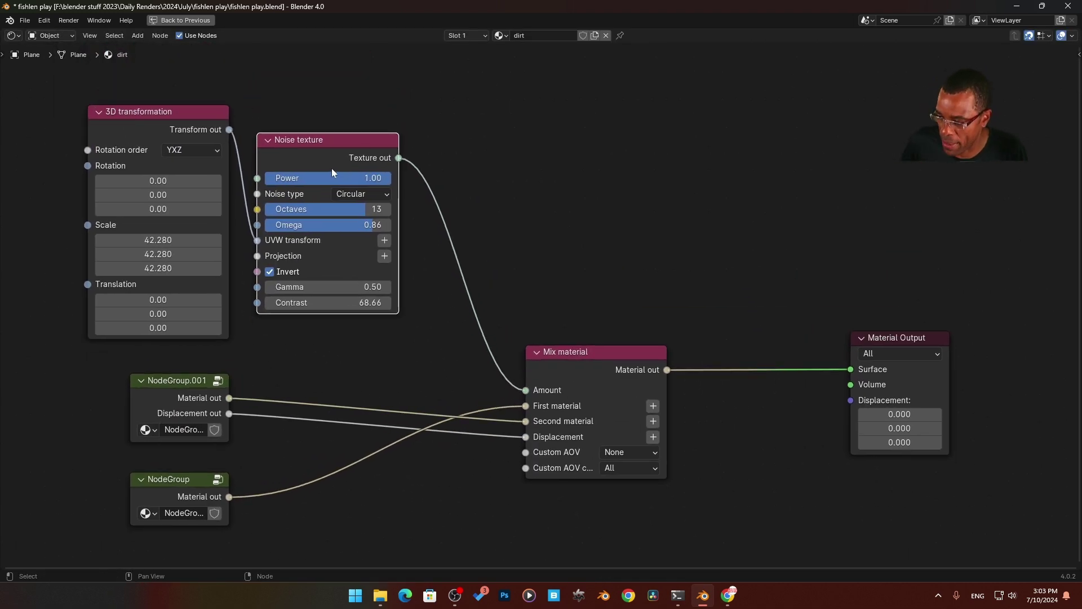
- Enter the NodeGroup feeding the first material, examine its image textures and Universal material, and exit the group
{"action": "left_click", "coordinate": [163, 403]}
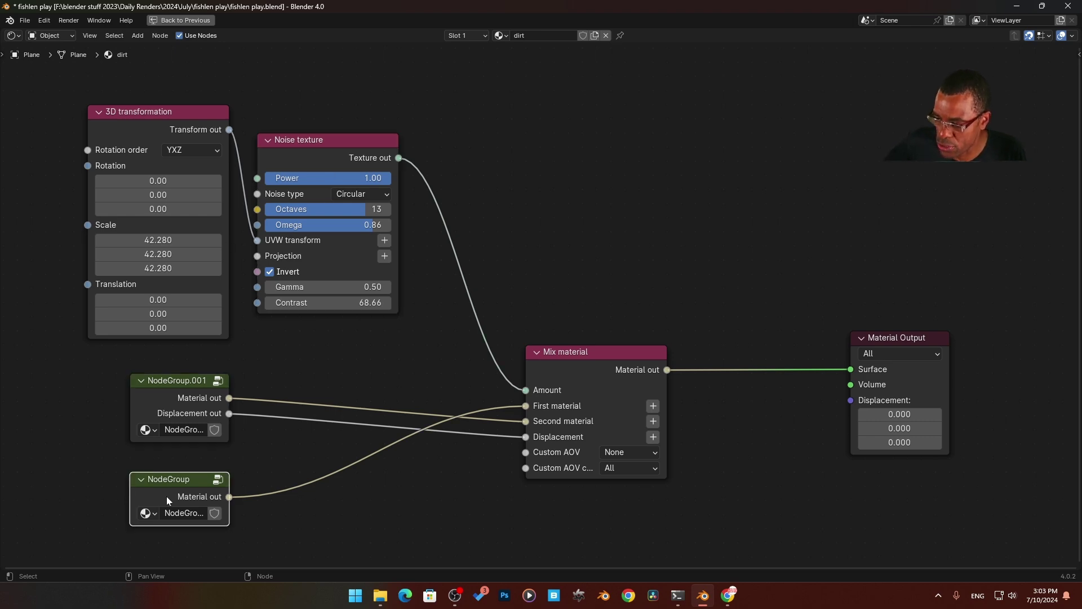
{"action": "key", "text": "Tab"}
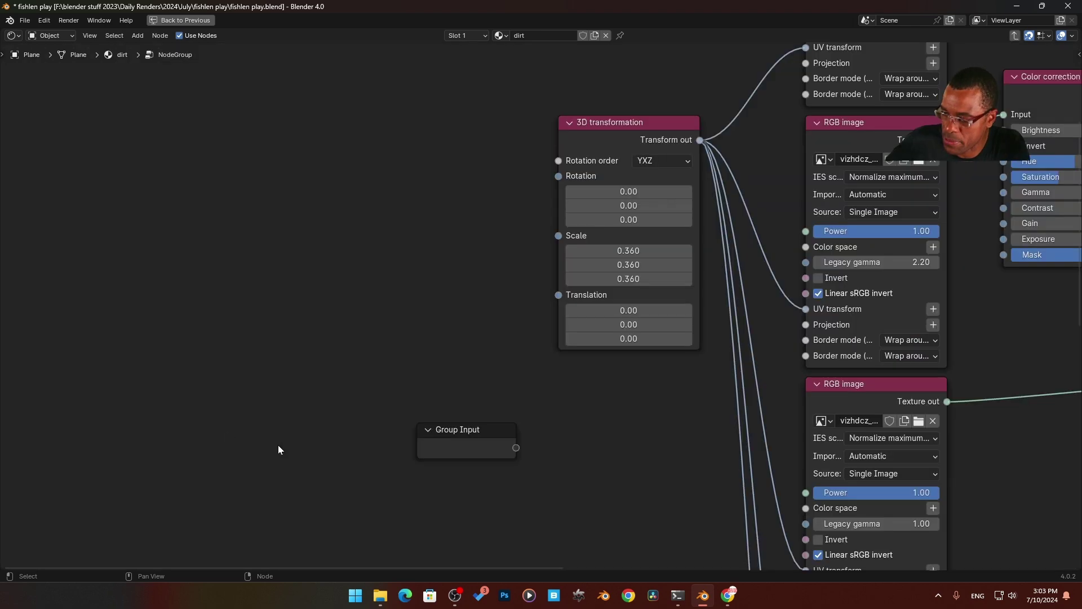
{"action": "scroll", "coordinate": [463, 202], "scroll_direction": "down", "scroll_amount": 5}
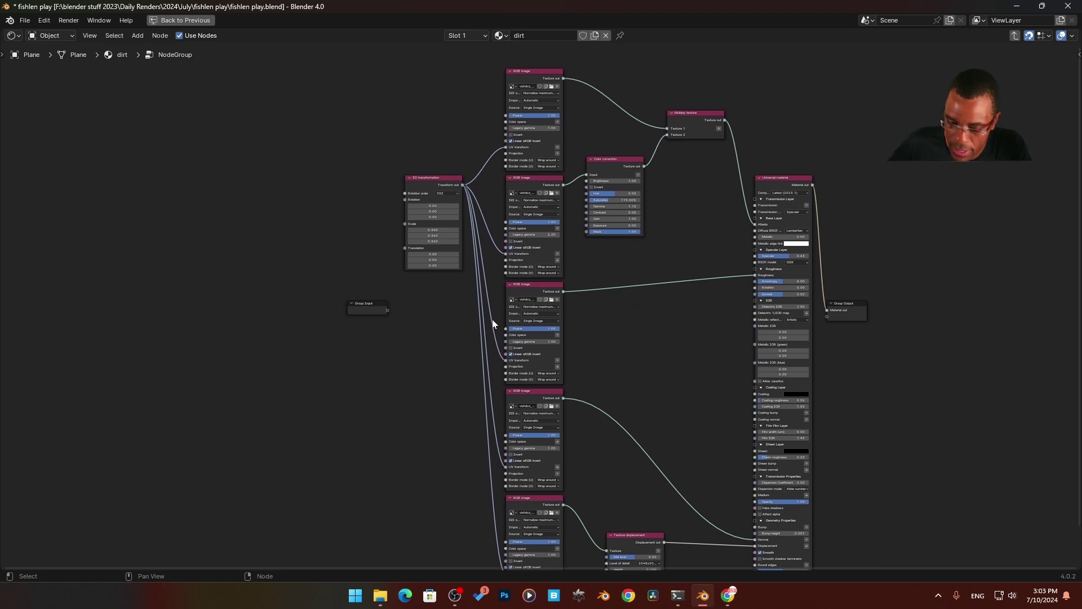
{"action": "middle_click_drag", "start_coordinate": [459, 470], "coordinate": [417, 362]}
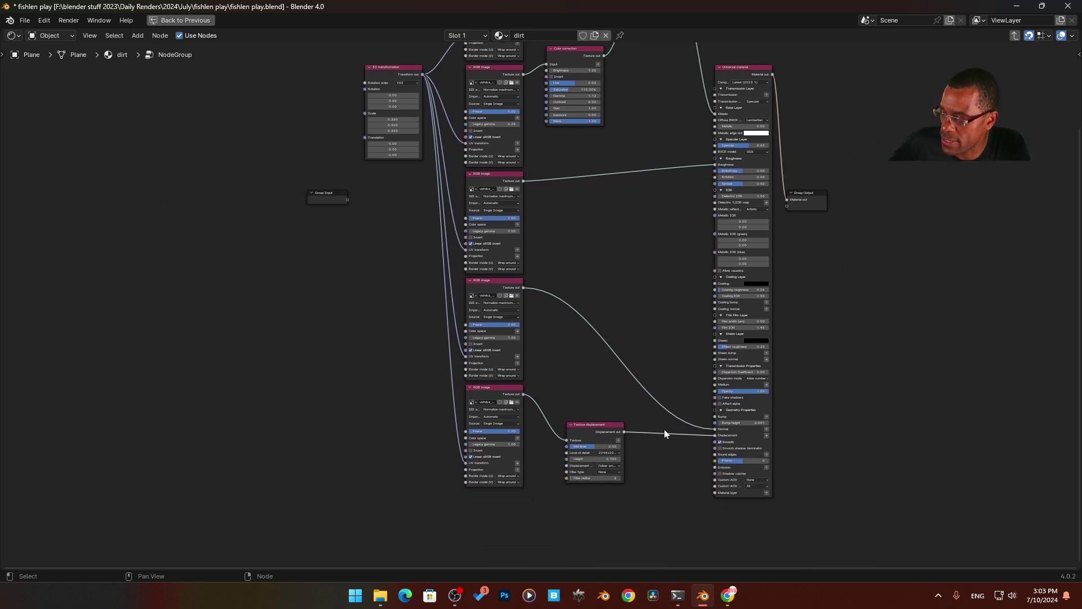
{"action": "key", "text": "Tab"}
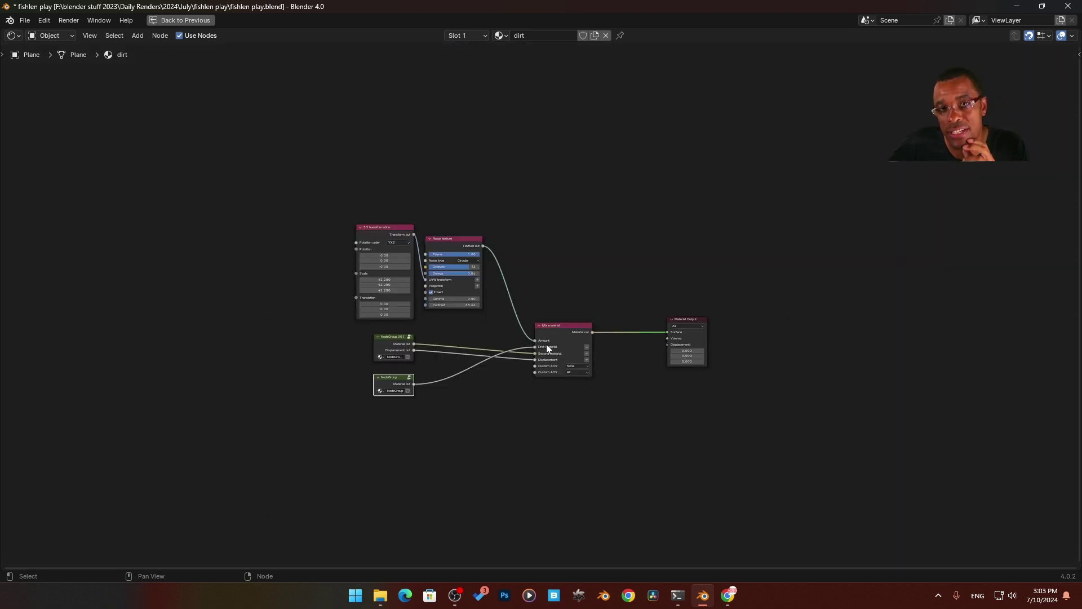
- Inside NodeGroup.001, move the Texture displacement node slightly up, review the texture network and return to the dirt material
{"action": "scroll", "coordinate": [518, 396], "scroll_direction": "up", "scroll_amount": 3}
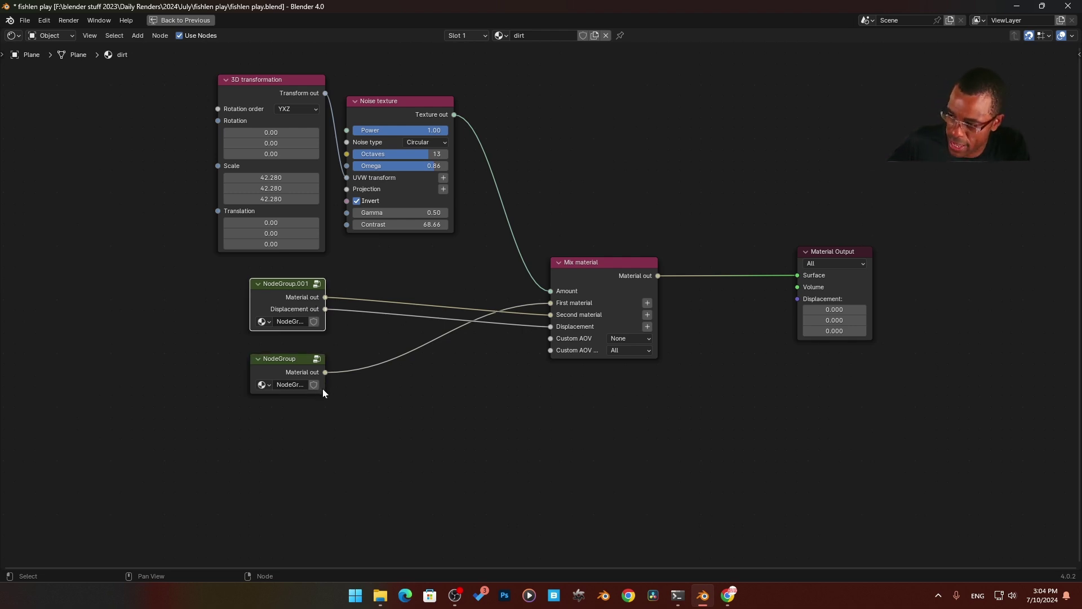
{"action": "key", "text": "Tab"}
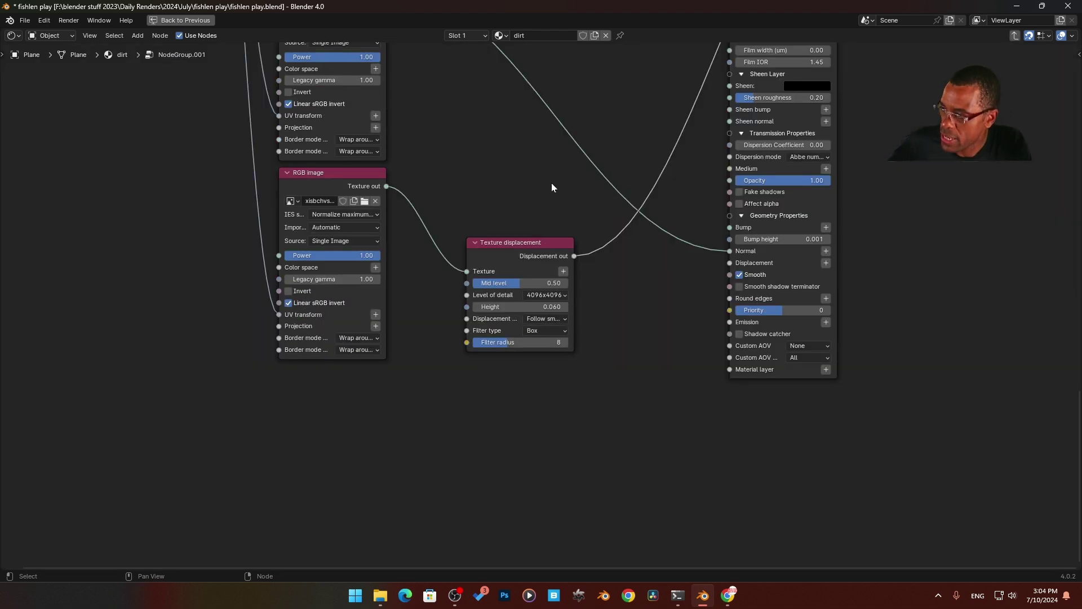
{"action": "middle_click_drag", "start_coordinate": [556, 180], "coordinate": [530, 245]}
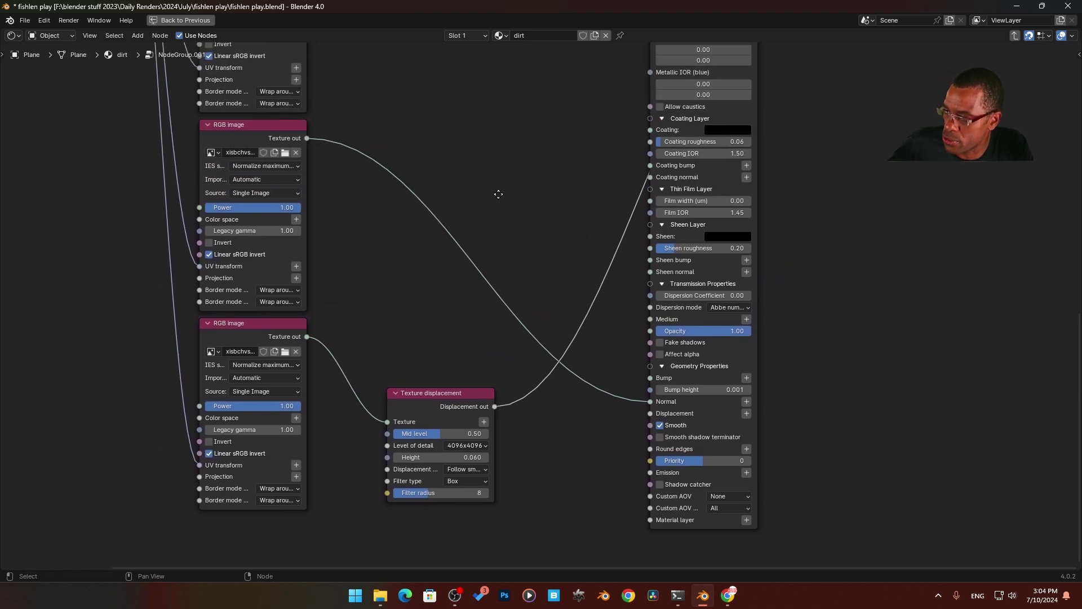
{"action": "middle_click_drag", "start_coordinate": [498, 193], "coordinate": [323, 331]}
{"action": "left_click_drag", "start_coordinate": [289, 540], "coordinate": [281, 484]}
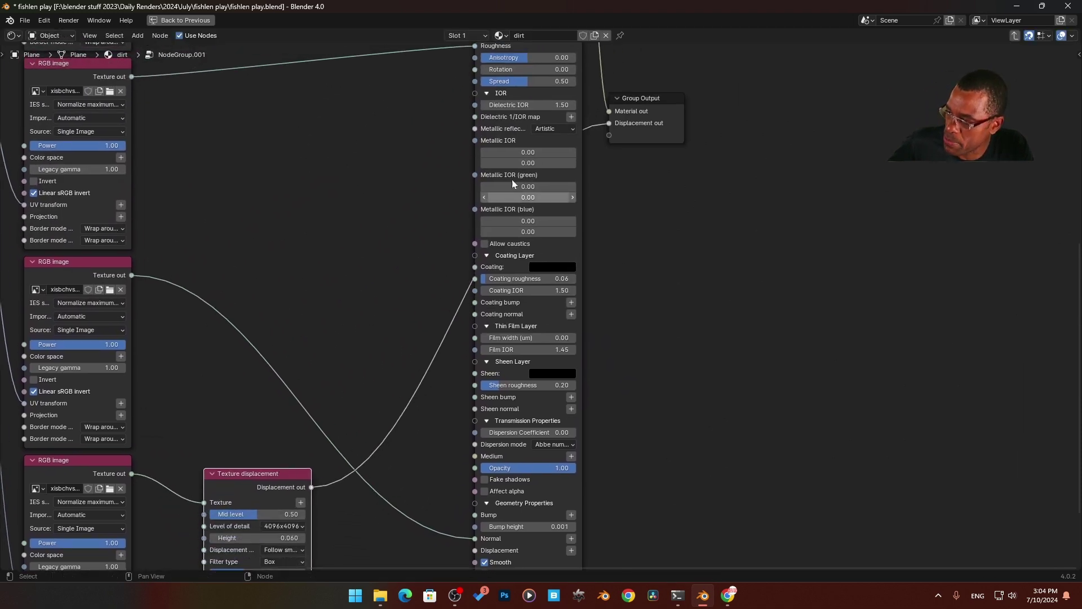
{"action": "middle_click_drag", "start_coordinate": [355, 210], "coordinate": [486, 359]}
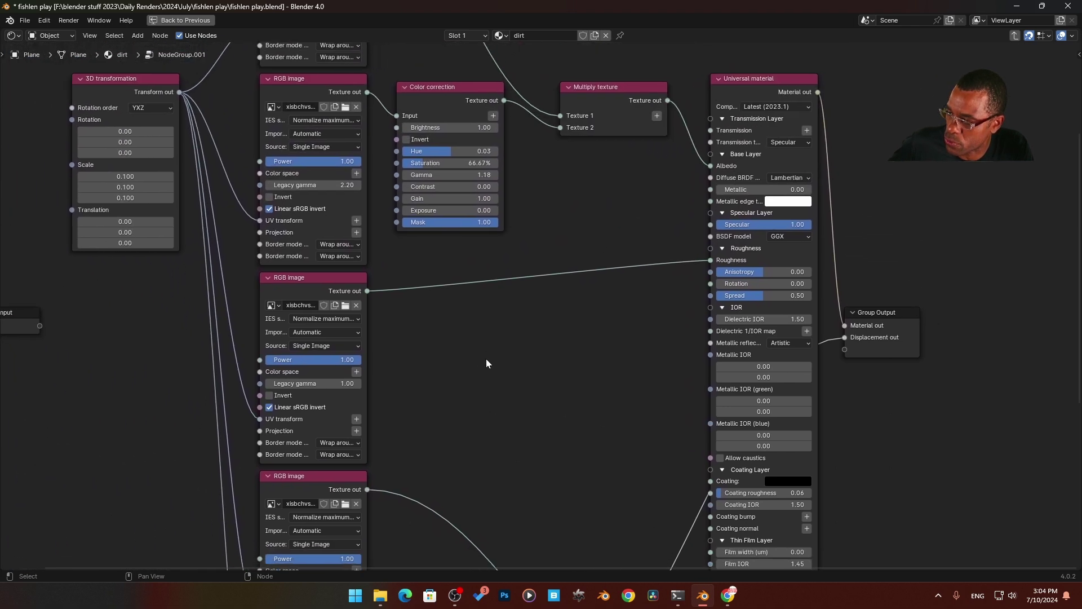
{"action": "key", "text": "Tab"}
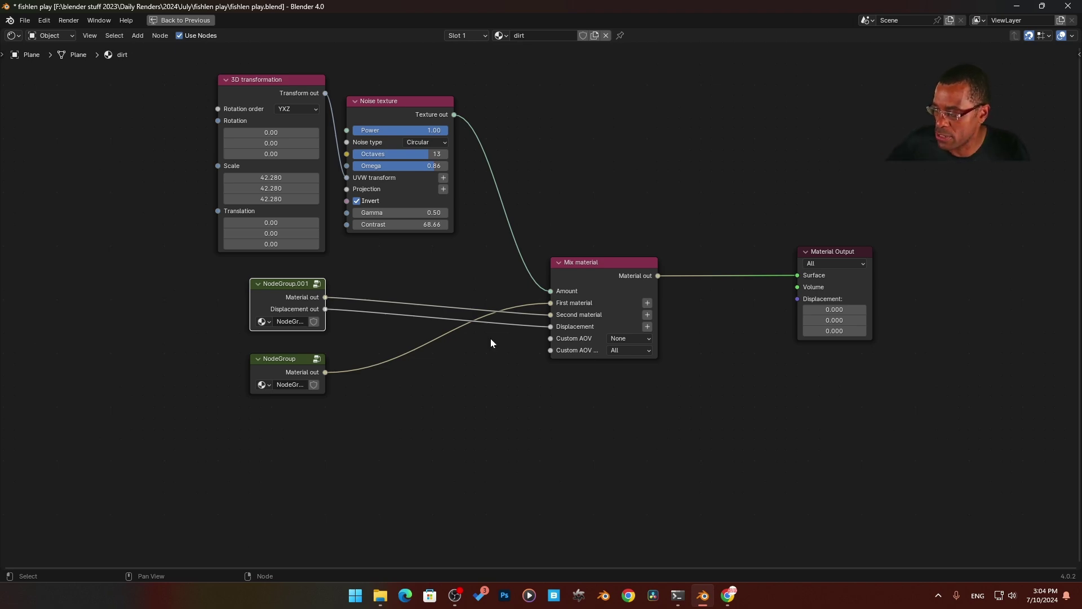
- Restore the full layout and unlink the Noise texture from the Mix material's Amount input
{"action": "key", "text": "ctrl+space"}
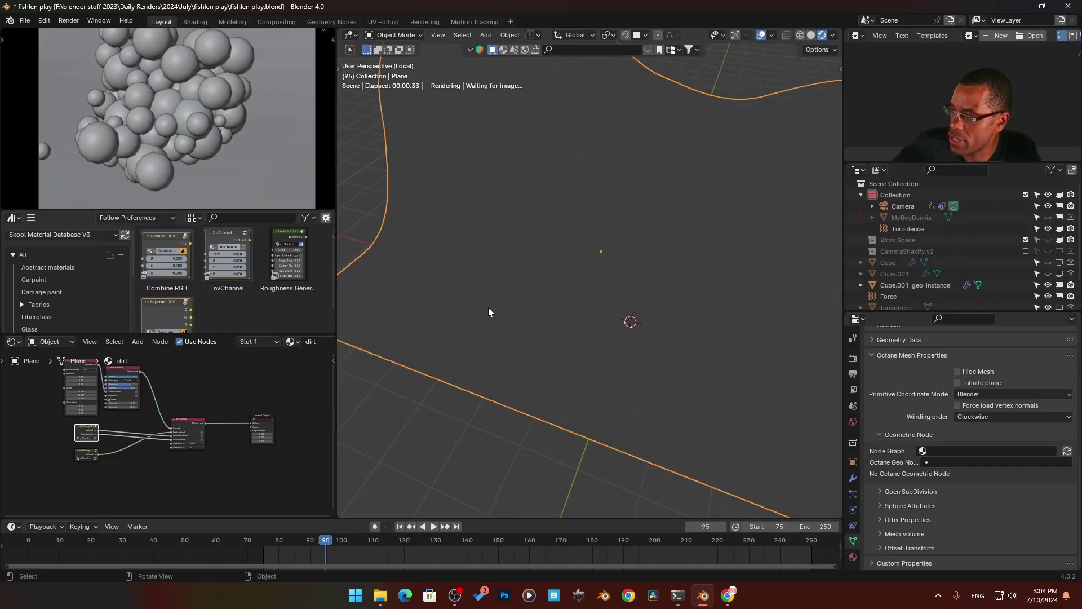
{"action": "scroll", "coordinate": [189, 424], "scroll_direction": "up", "scroll_amount": 5}
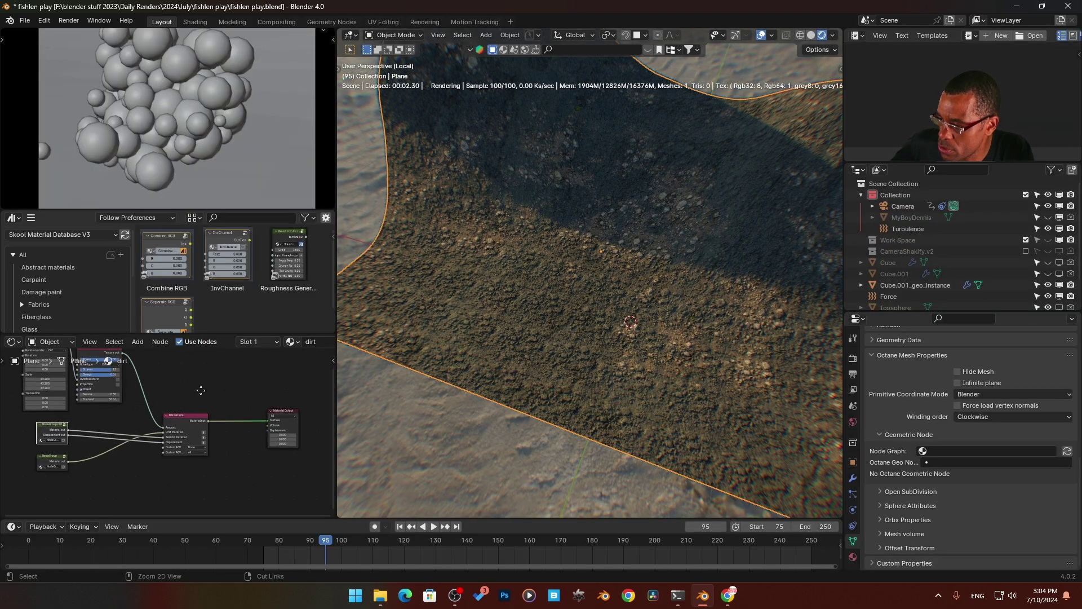
{"action": "left_click_drag", "start_coordinate": [138, 435], "coordinate": [120, 443]}
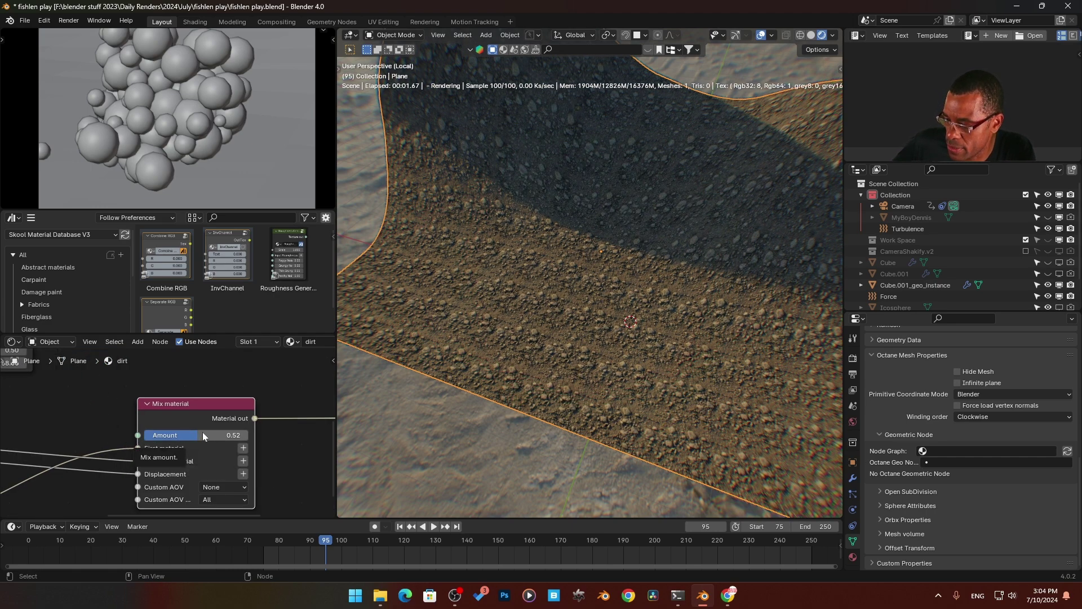
- Compare the two mixed ground materials by setting the Mix material's Amount to 1.00 and then to 0.00
{"action": "left_click_drag", "start_coordinate": [197, 435], "coordinate": [248, 434]}
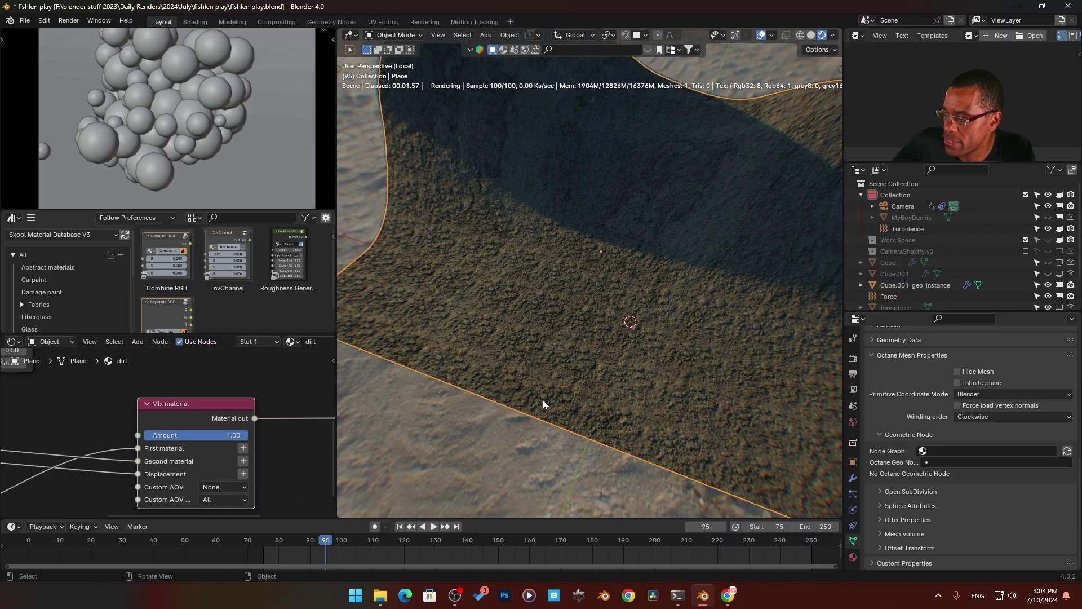
{"action": "scroll", "coordinate": [596, 310], "scroll_direction": "up", "scroll_amount": 5}
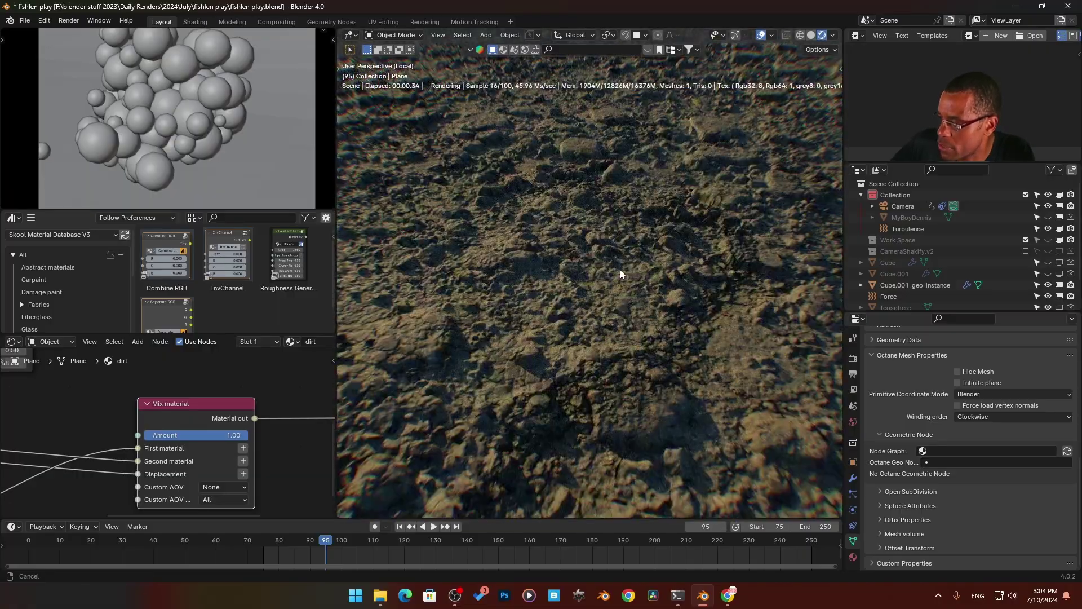
{"action": "scroll", "coordinate": [620, 274], "scroll_direction": "down", "scroll_amount": 3}
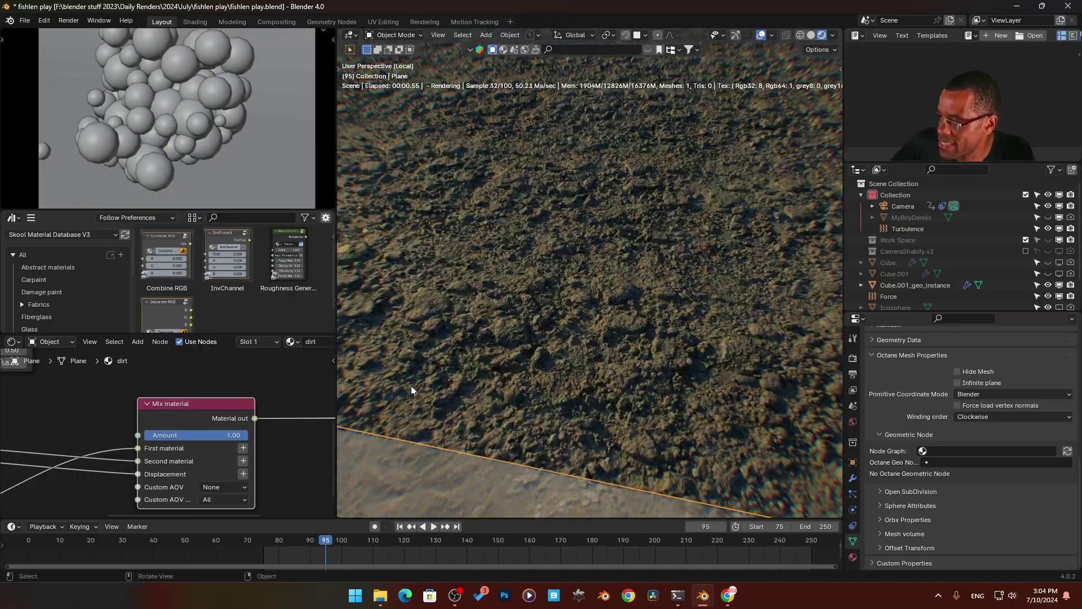
{"action": "left_click_drag", "start_coordinate": [215, 435], "coordinate": [147, 435]}
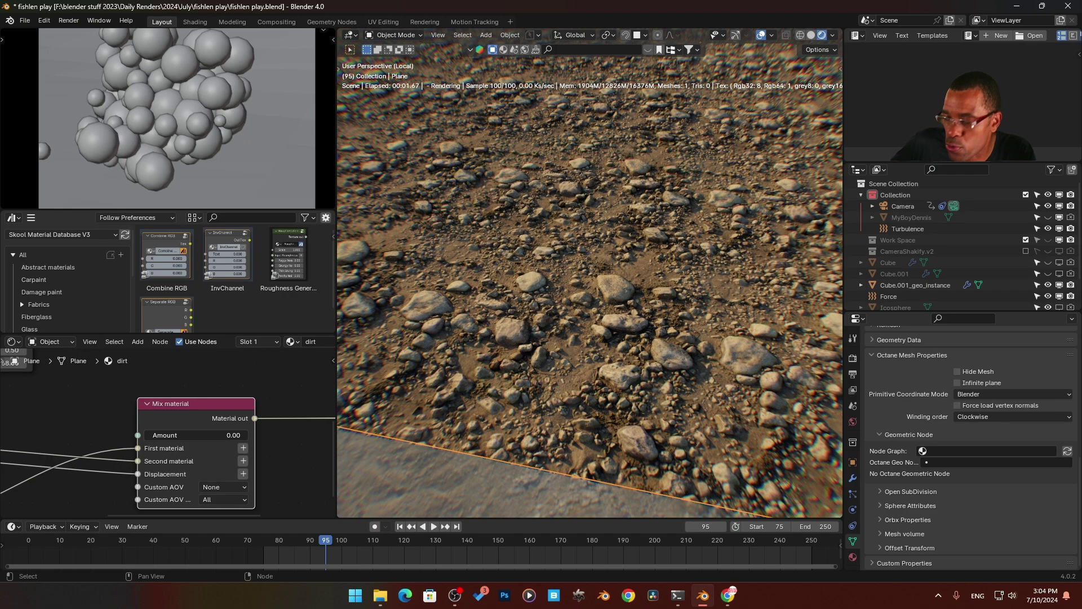
{"action": "mouse_move", "coordinate": [145, 435]}
{"action": "left_mouse_down"}
{"action": "mouse_move", "coordinate": [249, 435]}
{"action": "mouse_move", "coordinate": [143, 435]}
{"action": "left_mouse_up"}
- Preview the Noise texture's output on its own on the plane and look over its black-and-white pattern
{"action": "scroll", "coordinate": [83, 422], "scroll_direction": "down", "scroll_amount": 6}
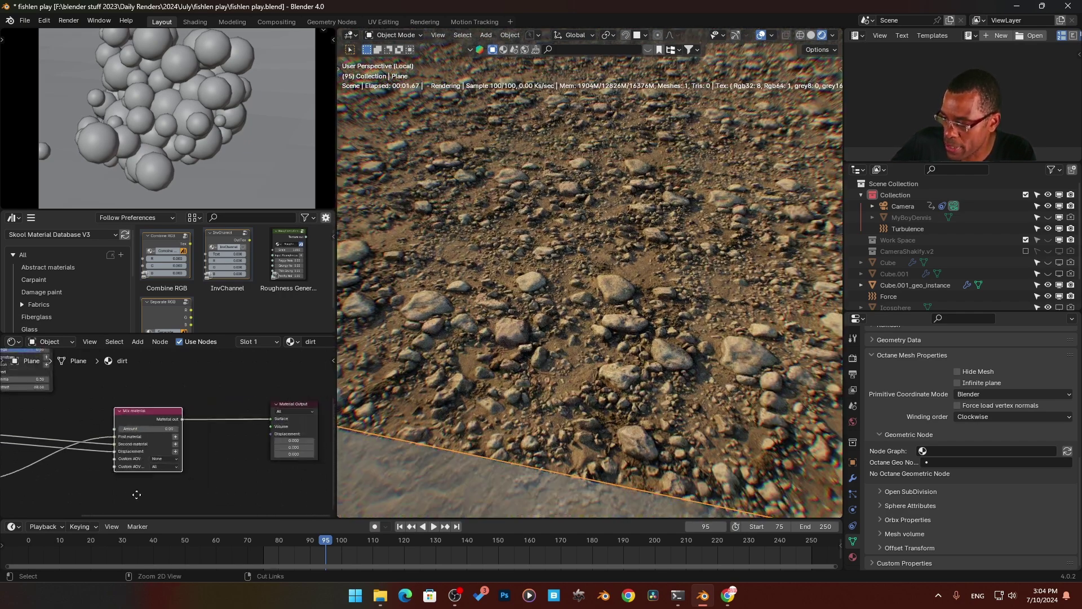
{"action": "middle_click_drag", "start_coordinate": [147, 364], "coordinate": [133, 431]}
{"action": "left_click", "coordinate": [89, 387], "text": "ctrl+shift"}
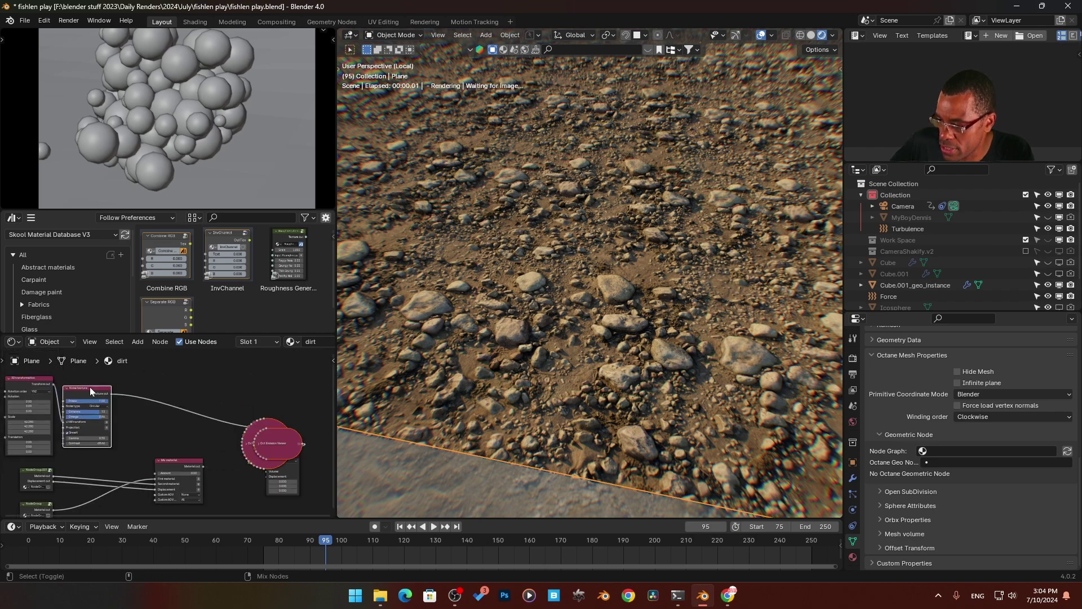
{"action": "middle_click_drag", "start_coordinate": [566, 250], "coordinate": [573, 510], "text": "ctrl"}
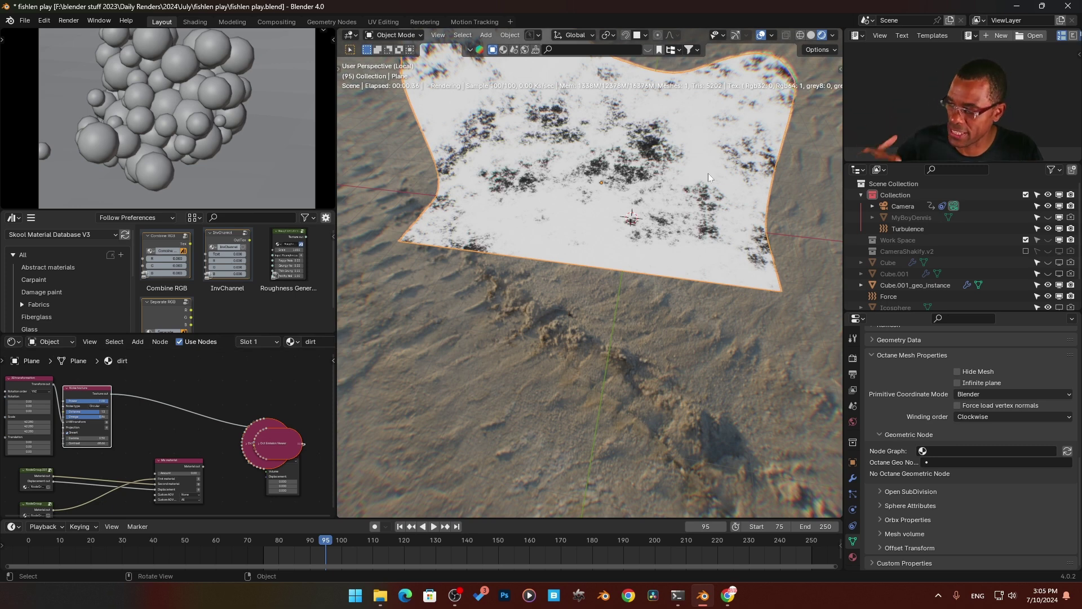
- Preview the Mix material again and link the Noise texture's output to its Amount input
{"action": "left_click", "coordinate": [178, 461], "text": "ctrl+shift"}
{"action": "left_click", "coordinate": [99, 394]}
{"action": "right_click_drag", "start_coordinate": [97, 395], "coordinate": [177, 472], "text": "alt+shift"}
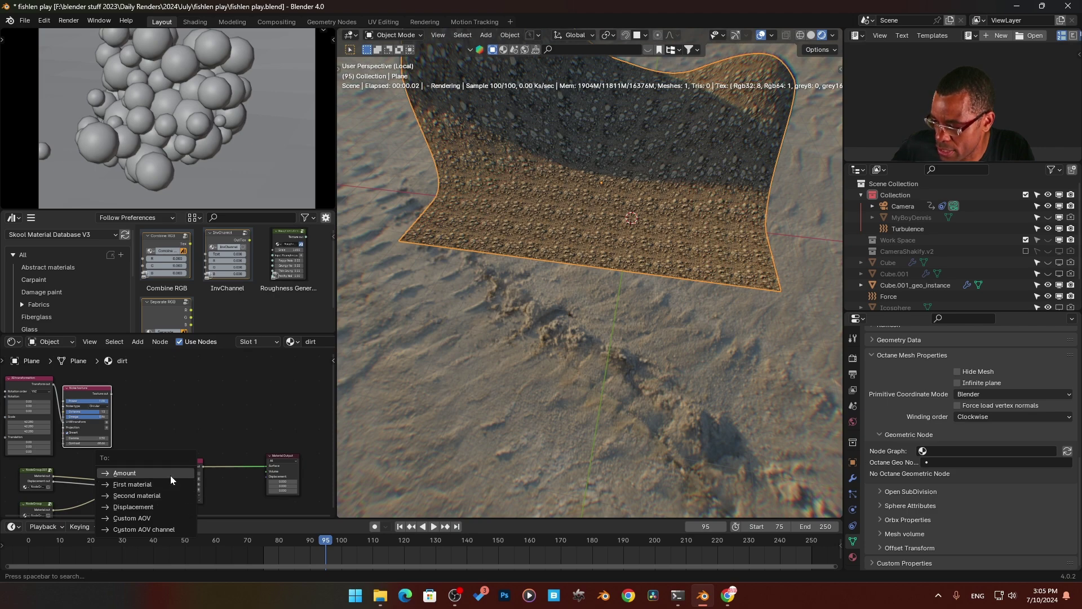
{"action": "left_click", "coordinate": [171, 475]}
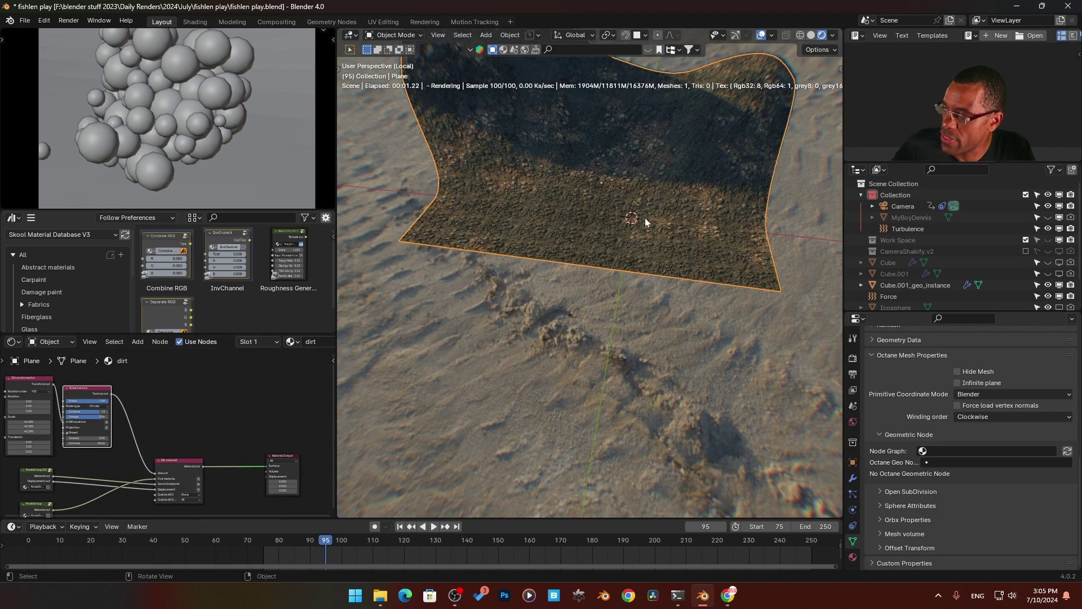
- Check the noise-mixed ground and Noise texture settings, then exit the plane's local view and use solid viewport shading
{"action": "middle_click_drag", "start_coordinate": [635, 170], "coordinate": [606, 219], "text": "shift"}
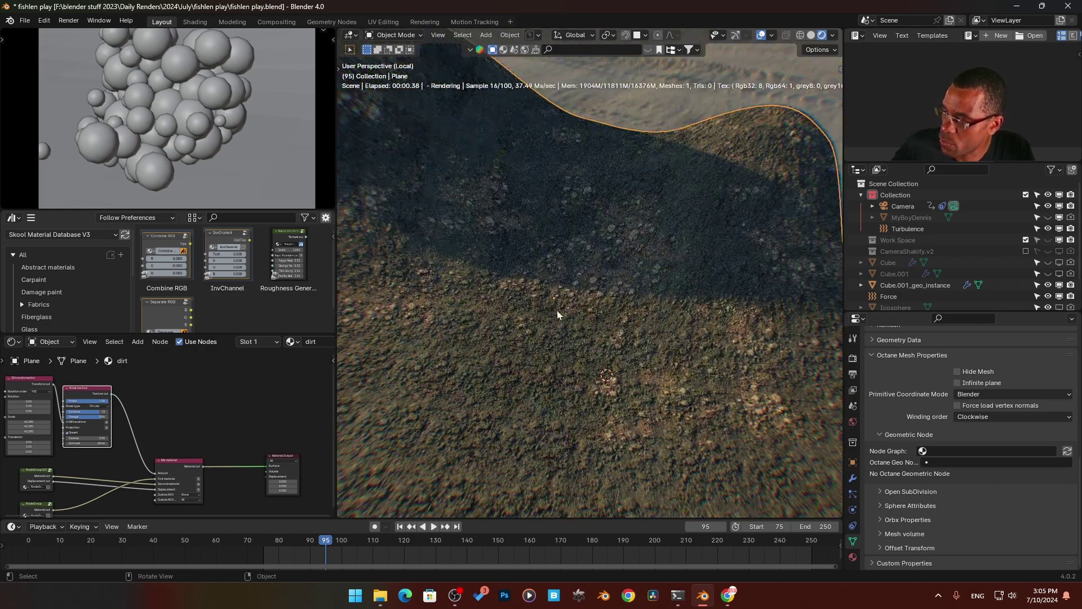
{"action": "middle_click_drag", "start_coordinate": [172, 397], "coordinate": [250, 394]}
{"action": "middle_click_drag", "start_coordinate": [88, 434], "coordinate": [81, 369], "text": "ctrl"}
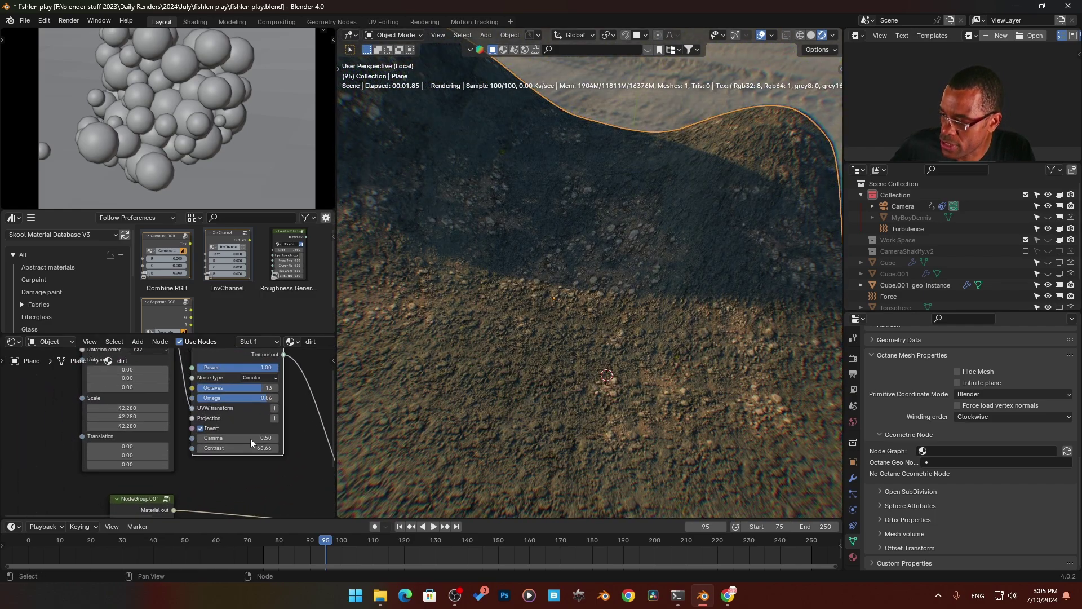
{"action": "mouse_move", "coordinate": [261, 390]}
{"action": "left_mouse_down"}
{"action": "mouse_move", "coordinate": [198, 391]}
{"action": "mouse_move", "coordinate": [272, 387]}
{"action": "mouse_move", "coordinate": [243, 389]}
{"action": "left_mouse_up"}
{"action": "mouse_move", "coordinate": [597, 326]}
{"action": "middle_mouse_down"}
{"action": "mouse_move", "coordinate": [614, 353]}
{"action": "mouse_move", "coordinate": [591, 326]}
{"action": "mouse_move", "coordinate": [598, 315]}
{"action": "middle_mouse_up"}
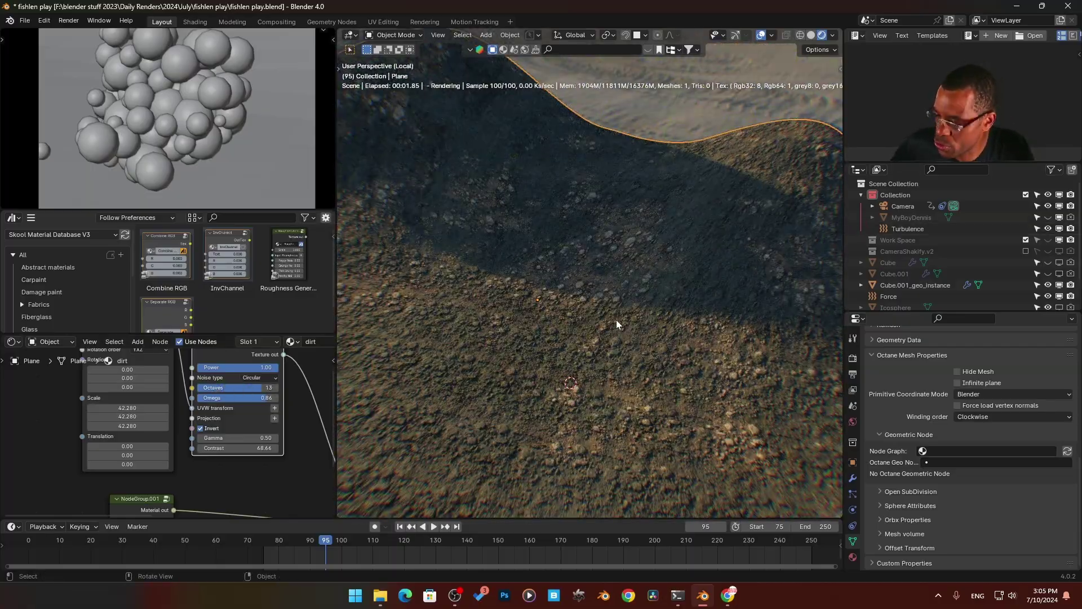
{"action": "key", "text": "KP_Divide"}
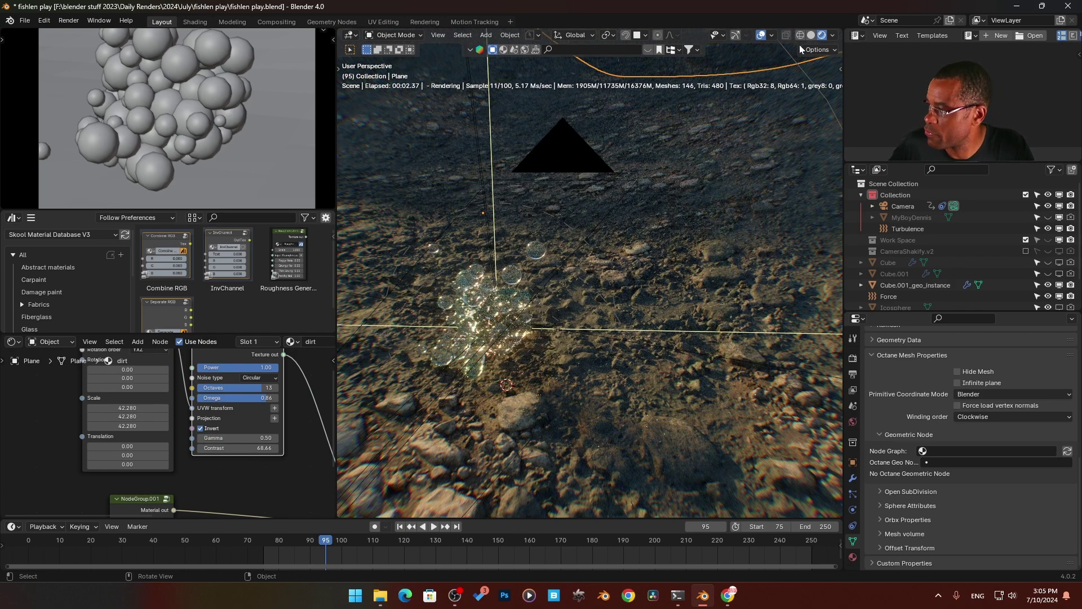
{"action": "left_click", "coordinate": [812, 35]}
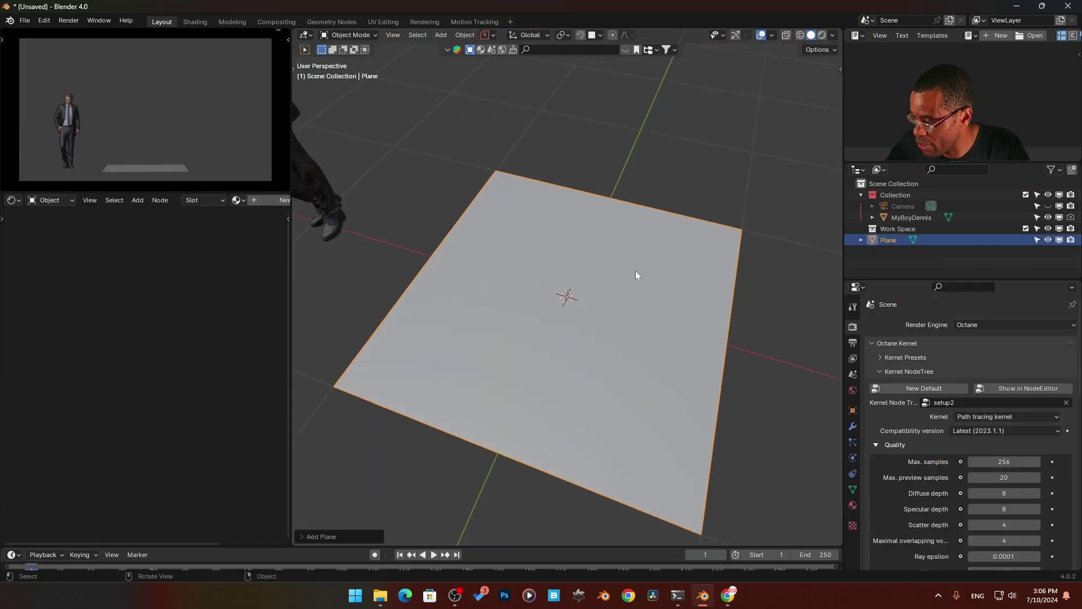
- Add an ico sphere at the centre of the plane and scale it down to about 0.17
{"action": "key", "text": "shift+a"}
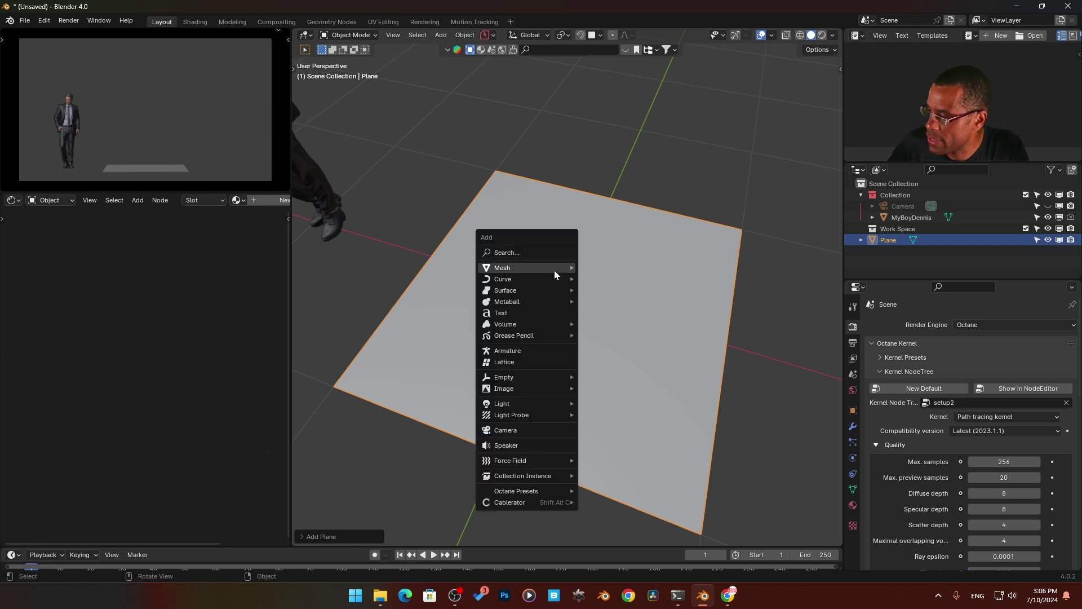
{"action": "mouse_move", "coordinate": [555, 272]}
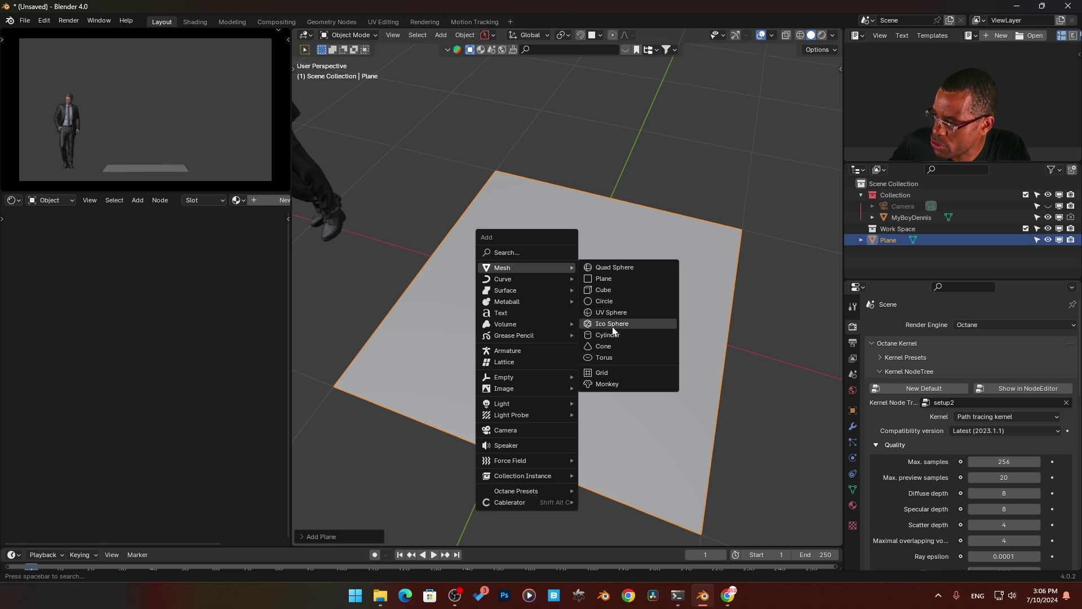
{"action": "left_click", "coordinate": [612, 325]}
{"action": "key", "text": "s"}
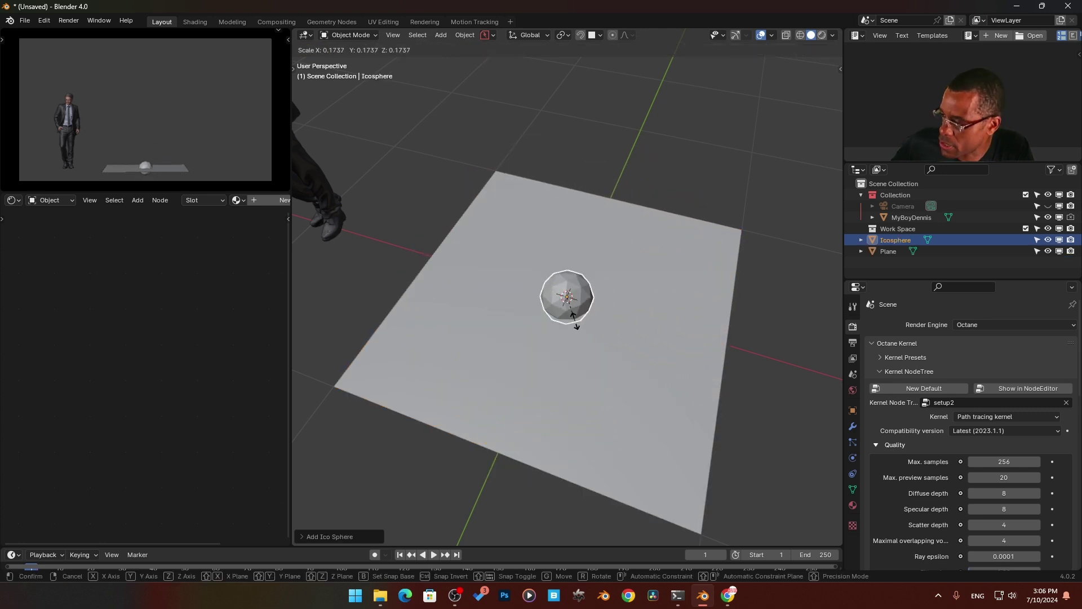
{"action": "left_click", "coordinate": [564, 286]}
- Shade the ico sphere smooth and raise it along the Z axis until it floats above the plane
{"action": "scroll", "coordinate": [563, 286], "scroll_direction": "up", "scroll_amount": 4}
{"action": "right_click", "coordinate": [563, 286]}
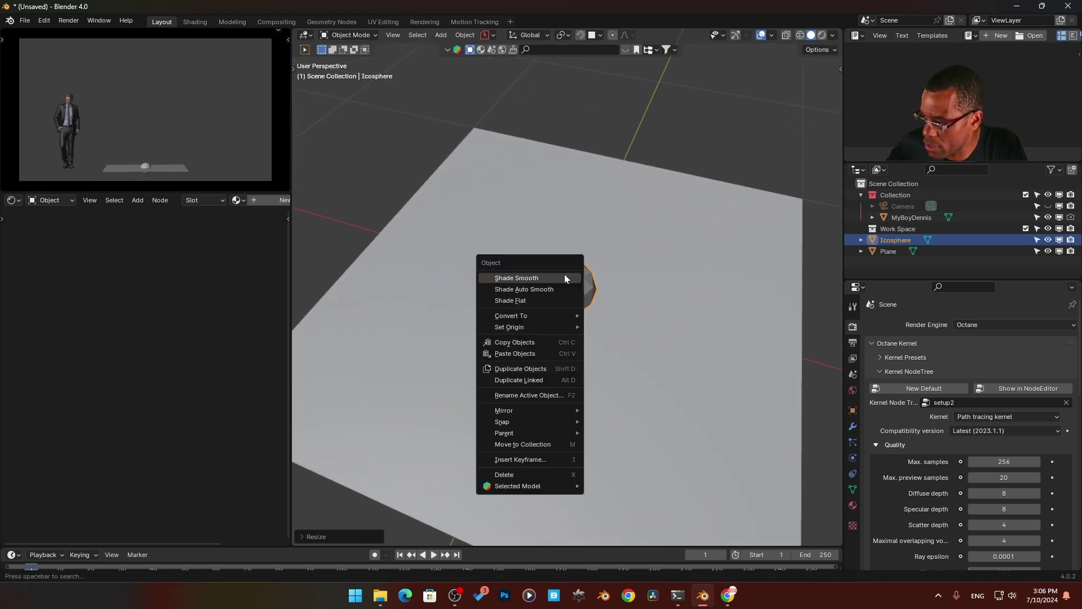
{"action": "left_click", "coordinate": [552, 282]}
{"action": "key", "text": "g"}
{"action": "key", "text": "x"}
{"action": "key", "text": "z"}
{"action": "left_click", "coordinate": [582, 240]}
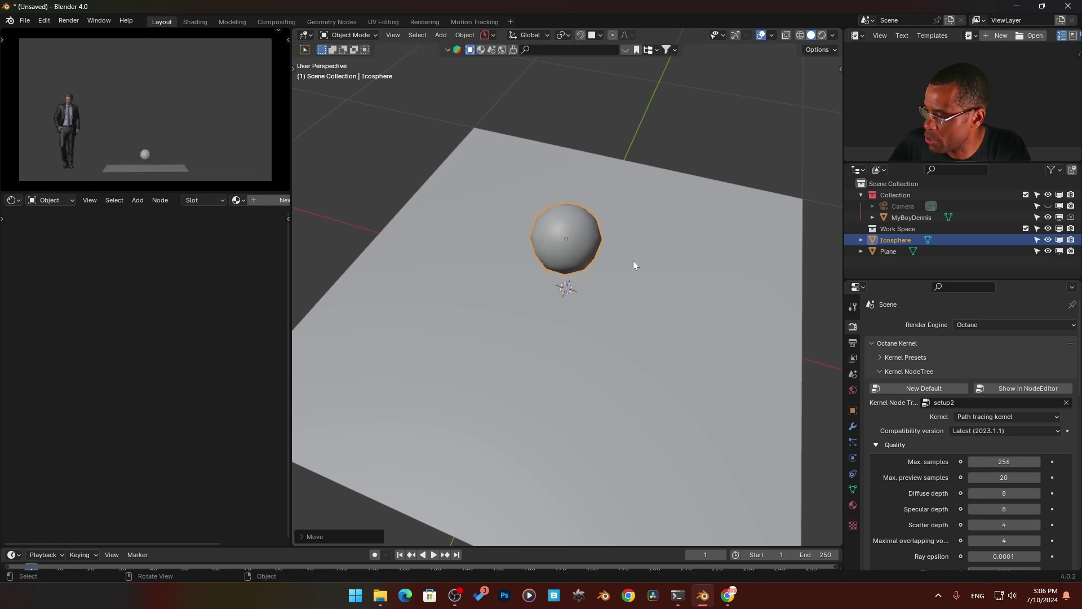
- Show the Molecular+ tools and turn the icosphere into a 3D Grid particle system
{"action": "key", "text": "n"}
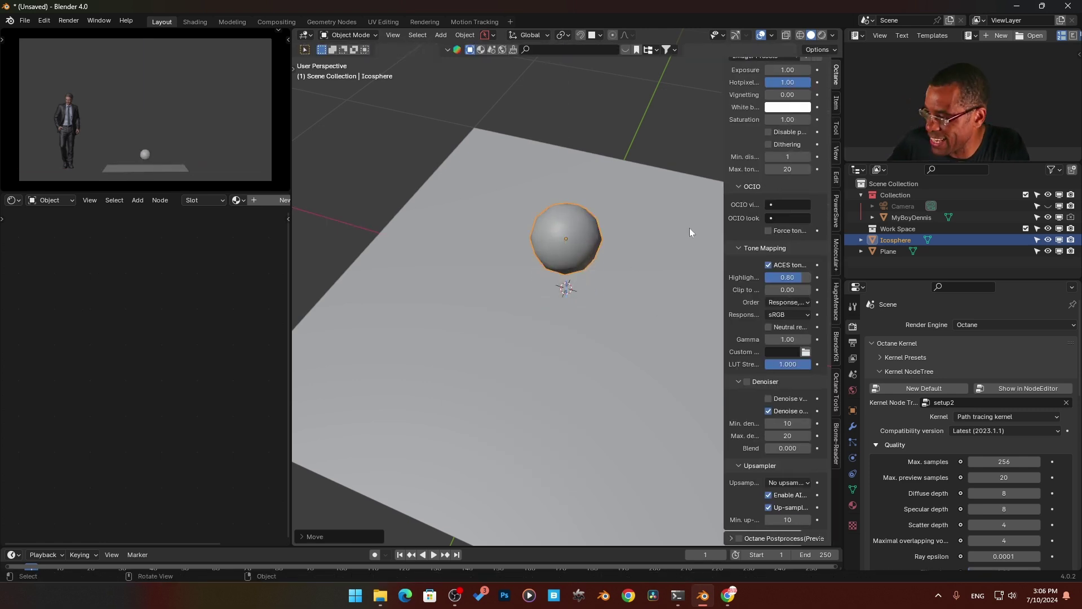
{"action": "left_click", "coordinate": [837, 104]}
{"action": "left_click", "coordinate": [838, 443]}
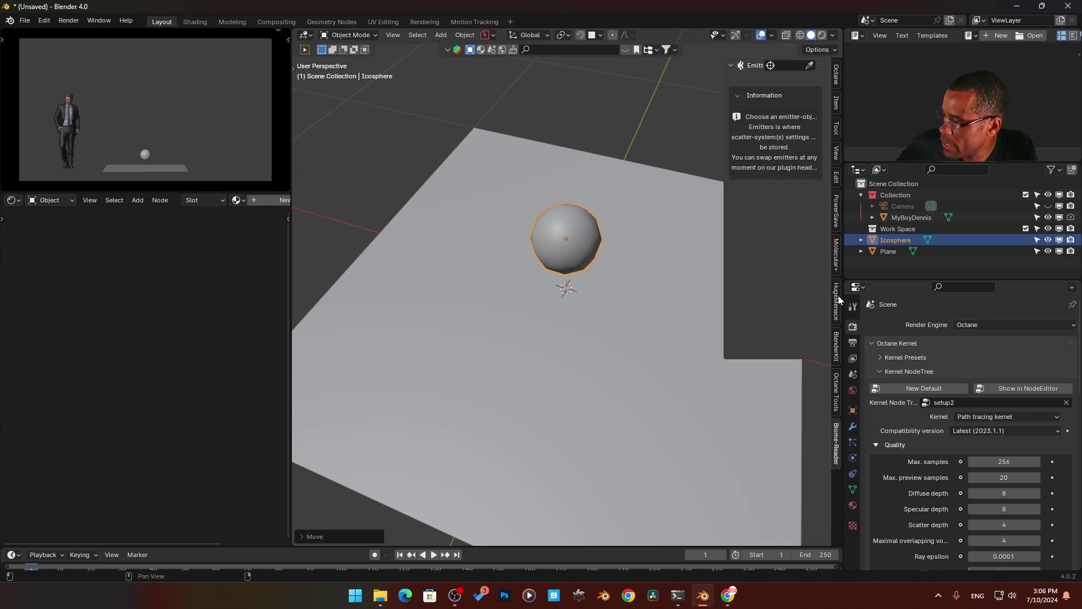
{"action": "left_click", "coordinate": [837, 255]}
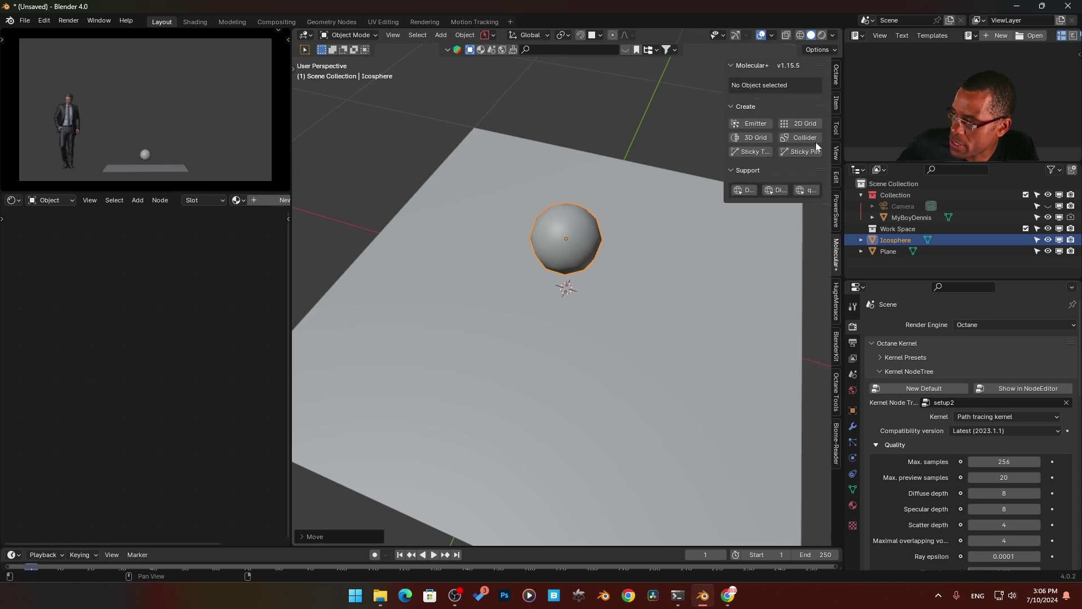
{"action": "left_click", "coordinate": [757, 141]}
- Play the icosphere's particle simulation without a collider and return to the first frame
{"action": "middle_click_drag", "start_coordinate": [586, 257], "coordinate": [565, 223]}
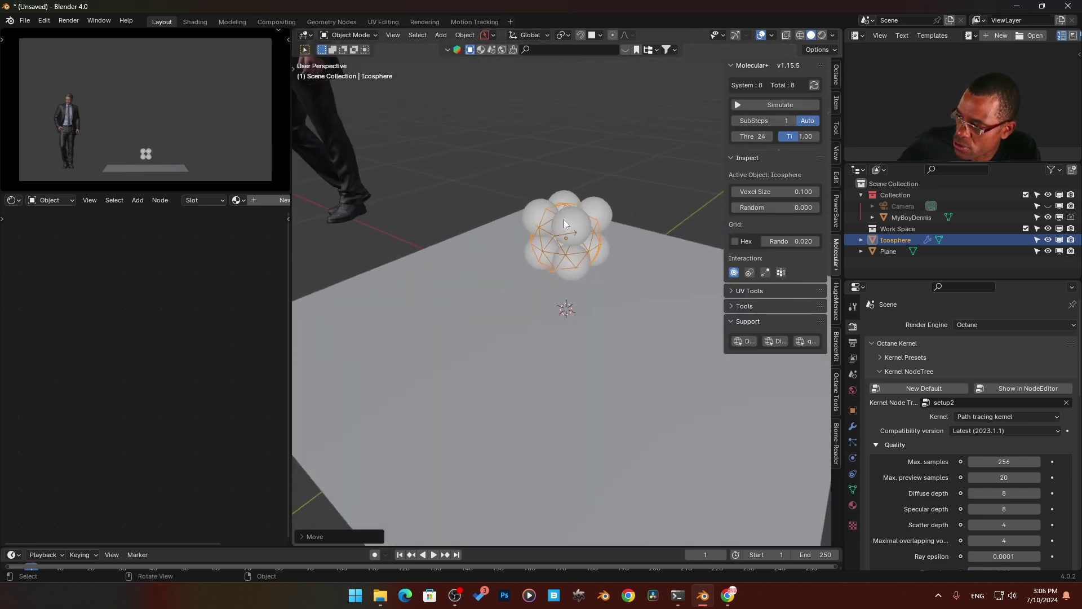
{"action": "key", "text": "space"}
{"action": "key", "text": "Escape"}
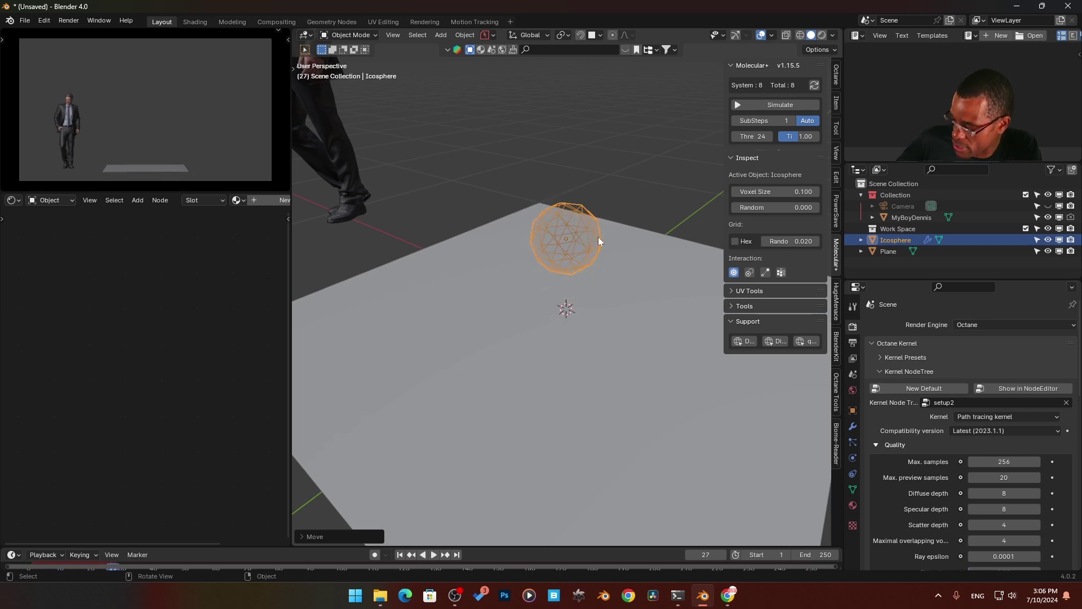
{"action": "key", "text": "space"}
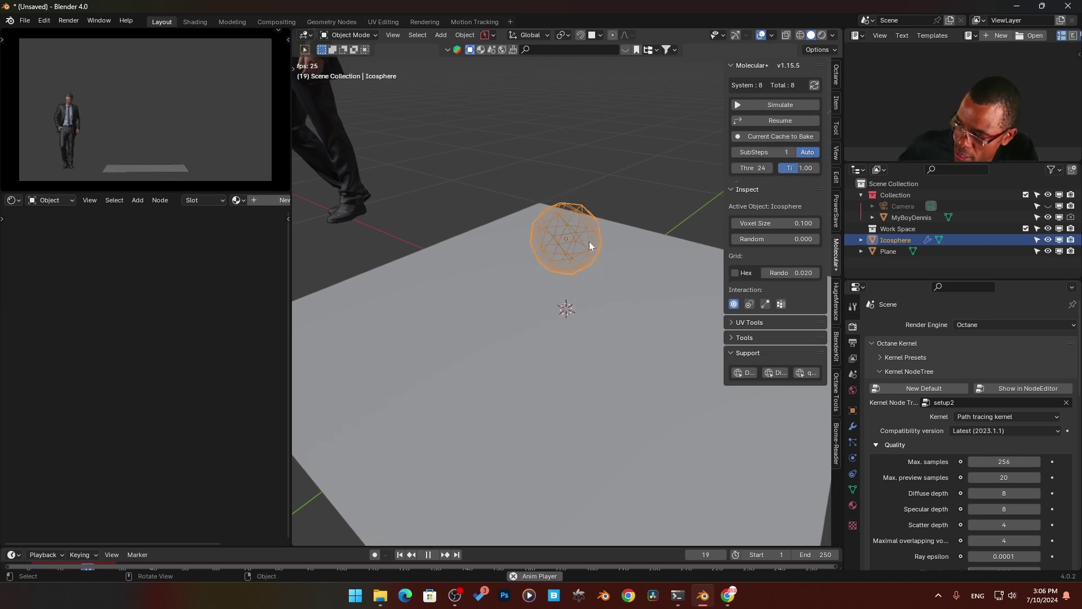
{"action": "key", "text": "shift+Left"}
- Make the plane a Molecular+ collider, play the particle simulation and return to the first frame
{"action": "left_click", "coordinate": [587, 332]}
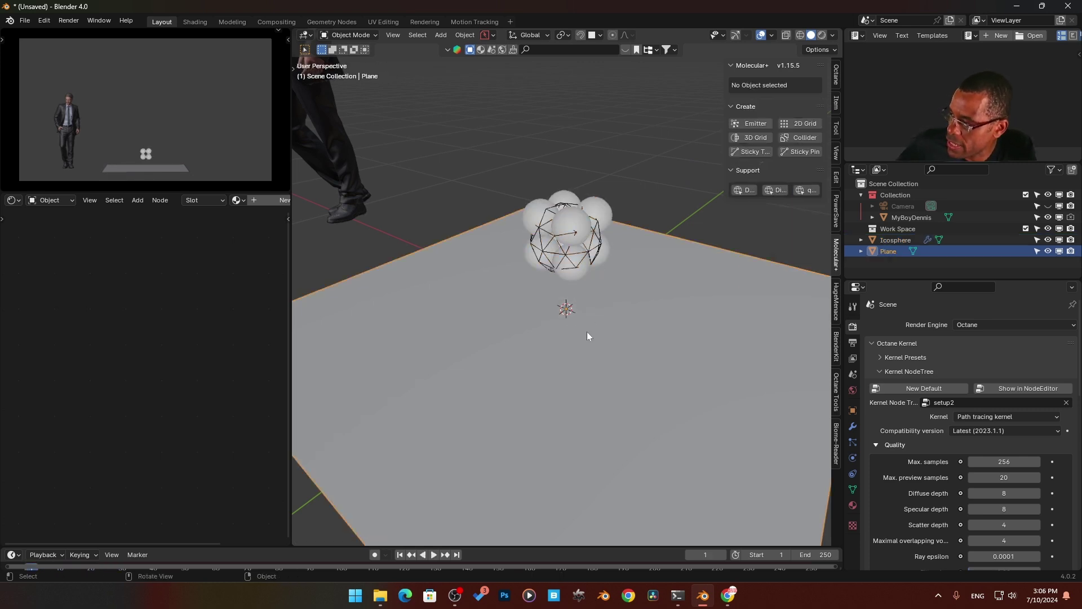
{"action": "left_click", "coordinate": [807, 137]}
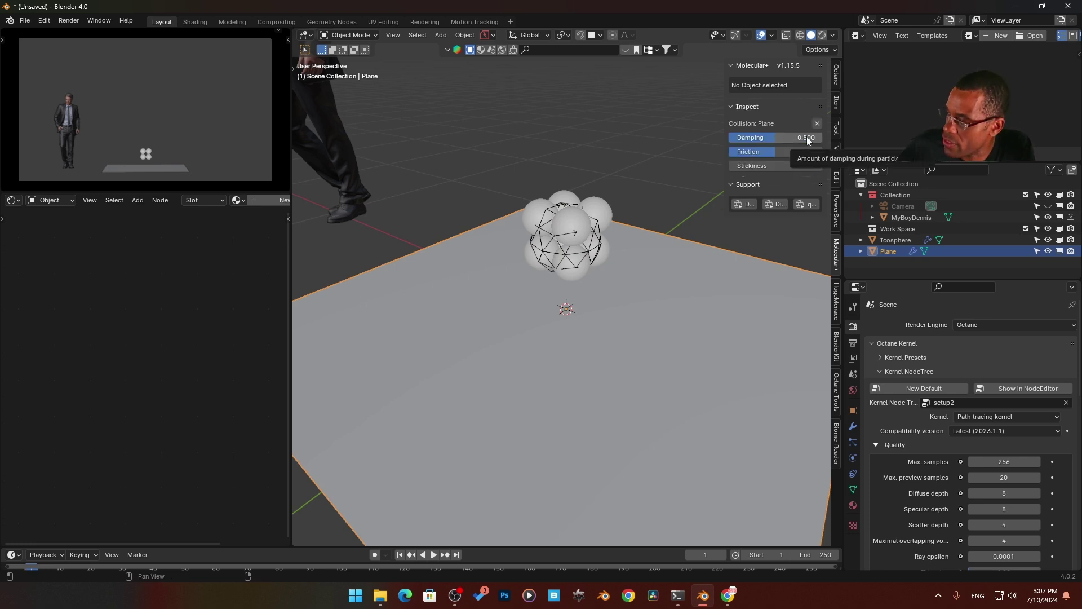
{"action": "key", "text": "space"}
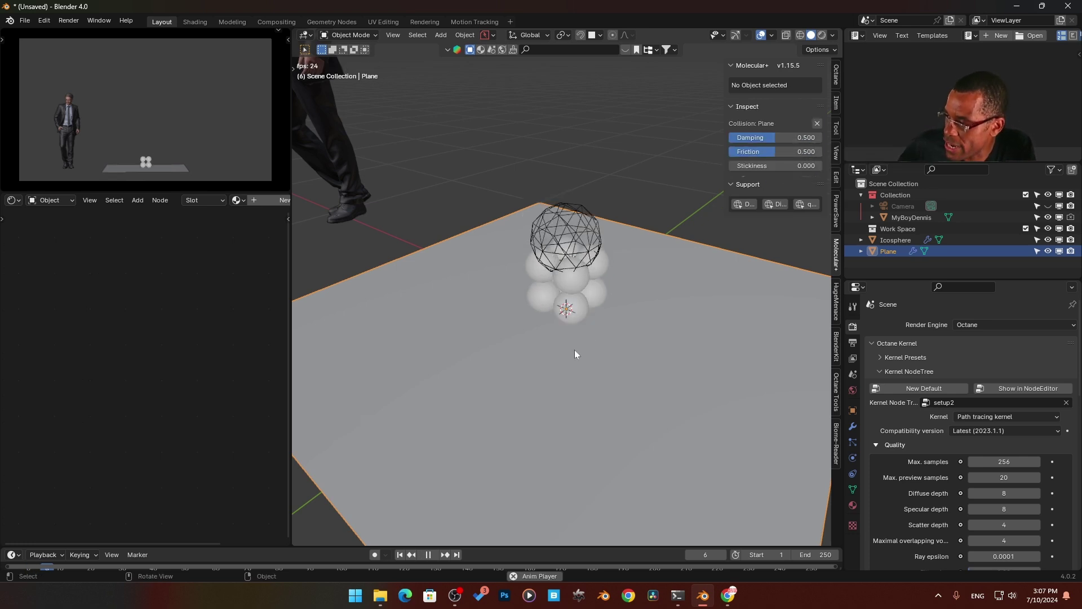
{"action": "key", "text": "shift+Left"}
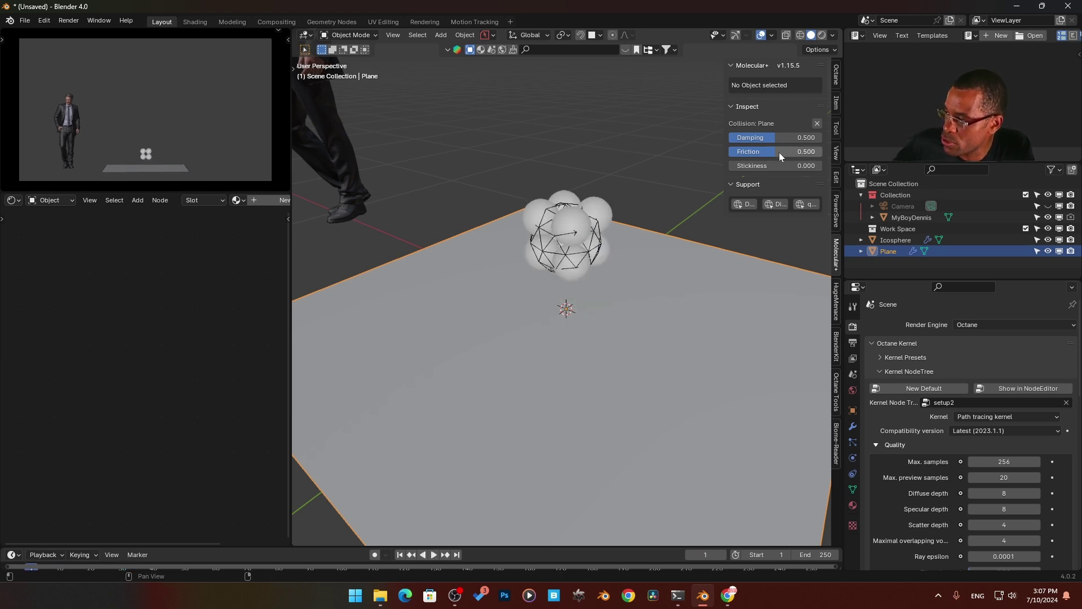
- Set the plane's collision Damping to 0.607 and Friction to 0.304, and replay the simulation
{"action": "left_click_drag", "start_coordinate": [786, 137], "coordinate": [796, 138]}
{"action": "left_click_drag", "start_coordinate": [786, 151], "coordinate": [766, 152]}
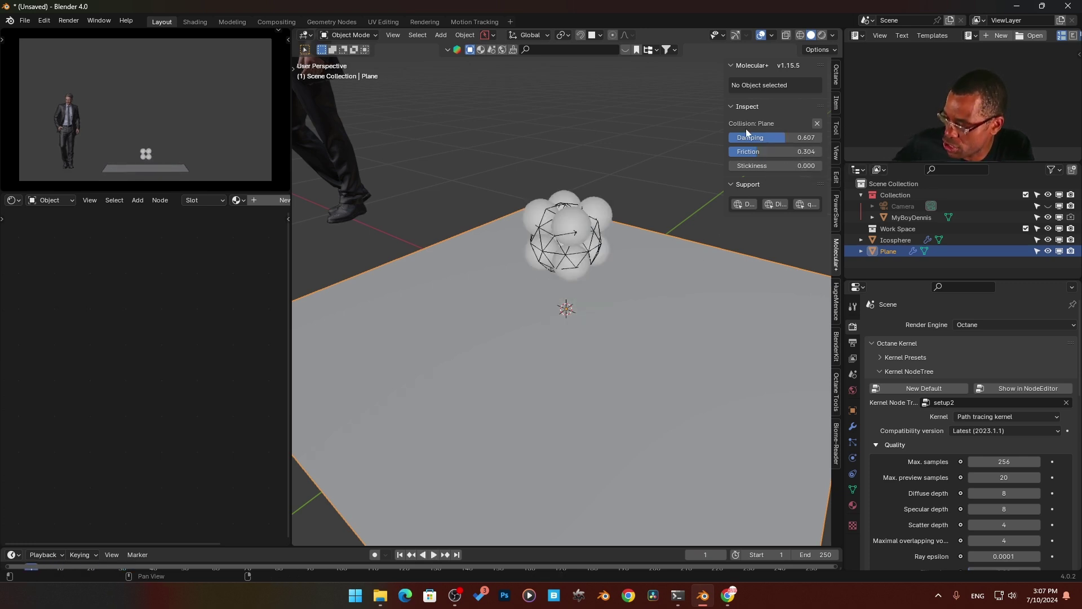
{"action": "key", "text": "space"}
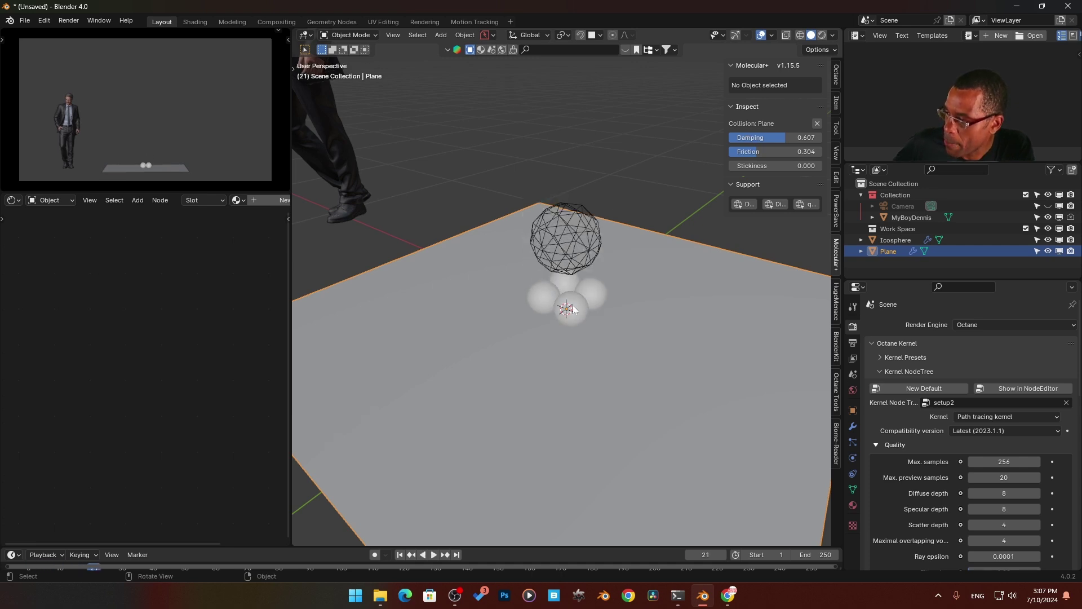
{"action": "key", "text": "shift+Left"}
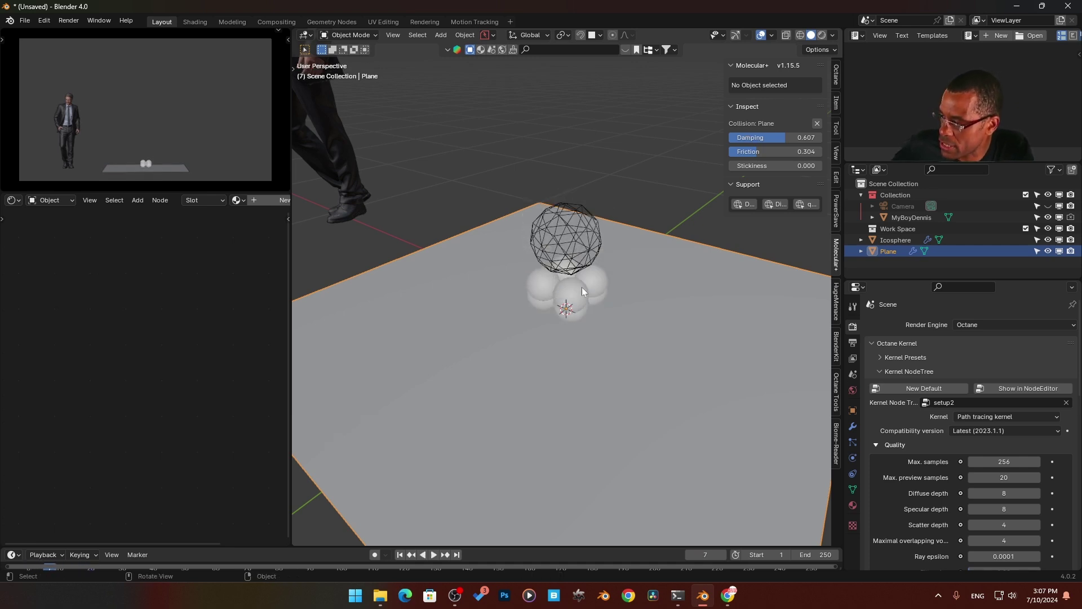
- Enable Link at Birth in the icosphere's Molecular physics, play the particle simulation, and set the links' Broken value to 7.43
{"action": "key", "text": "shift+Left"}
{"action": "left_click", "coordinate": [563, 225]}
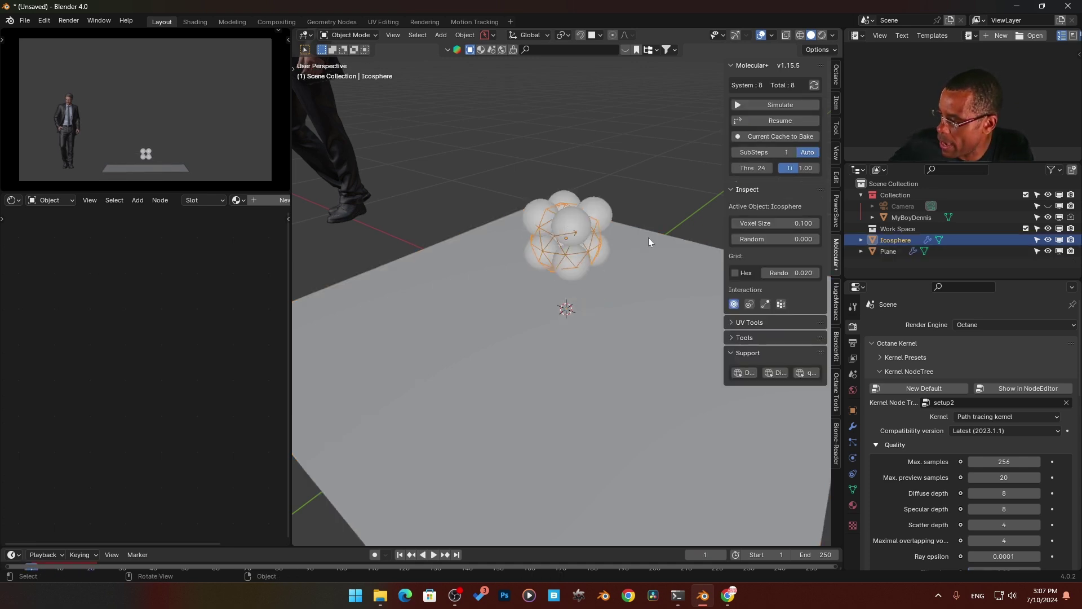
{"action": "left_click", "coordinate": [853, 426]}
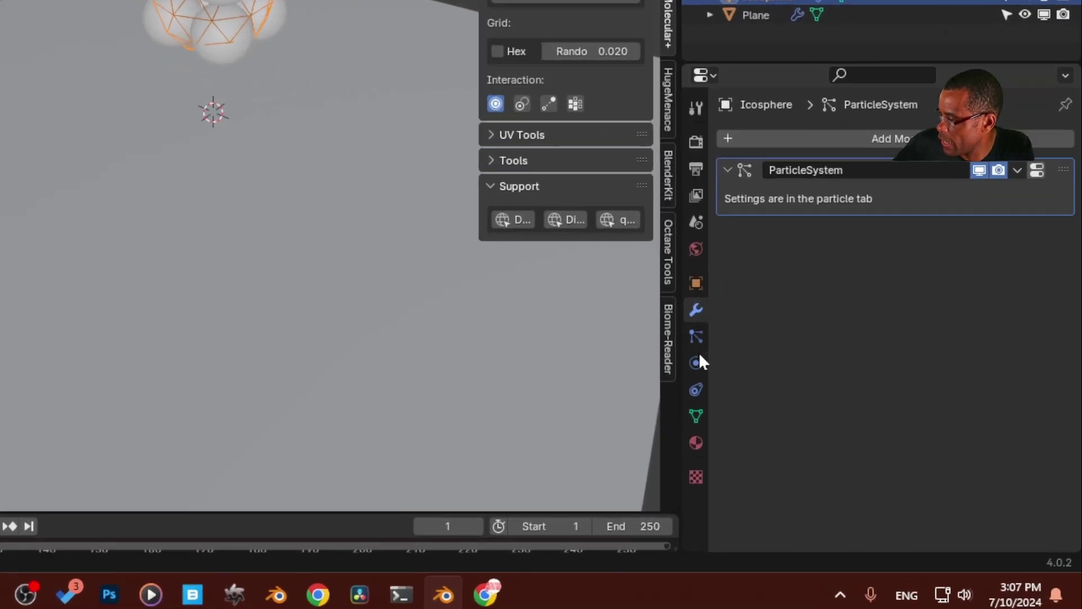
{"action": "left_click", "coordinate": [853, 458]}
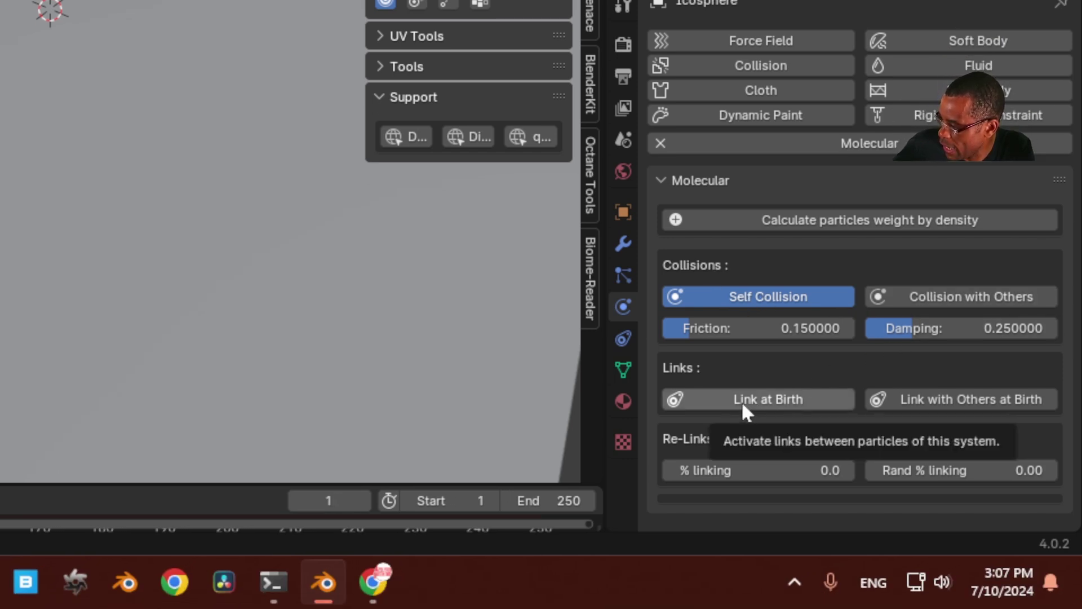
{"action": "left_click", "coordinate": [742, 401]}
{"action": "scroll", "coordinate": [706, 453], "scroll_direction": "down", "scroll_amount": 5}
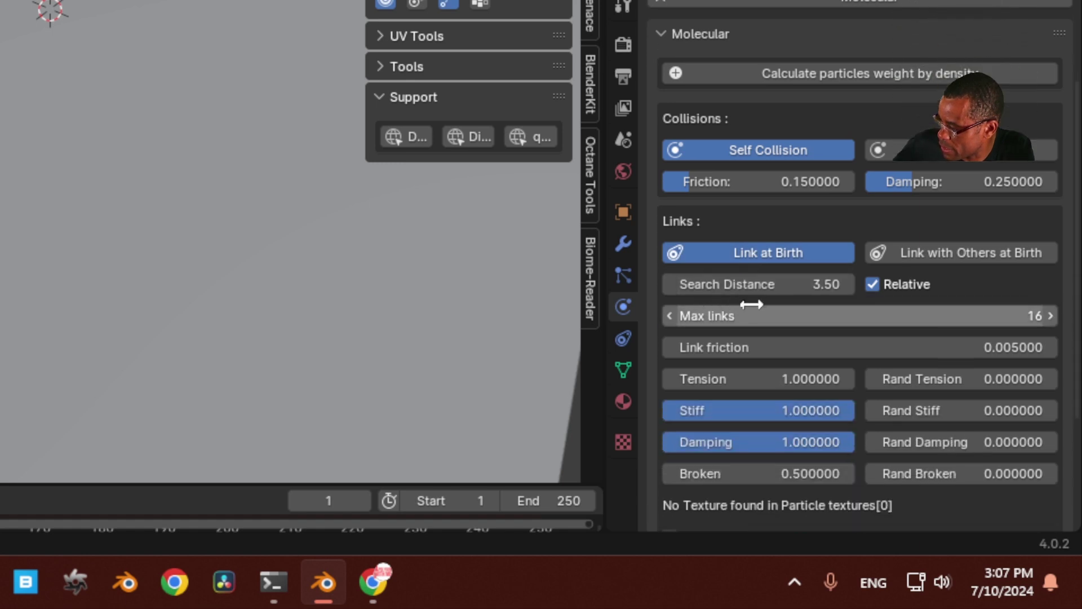
{"action": "key", "text": "space"}
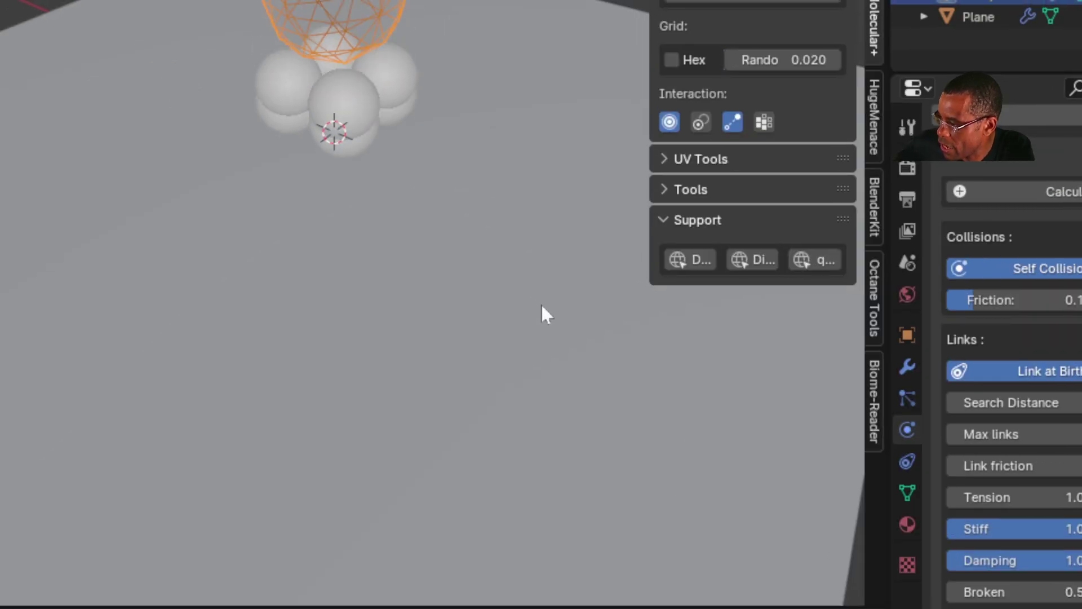
{"action": "key", "text": "shift+Left"}
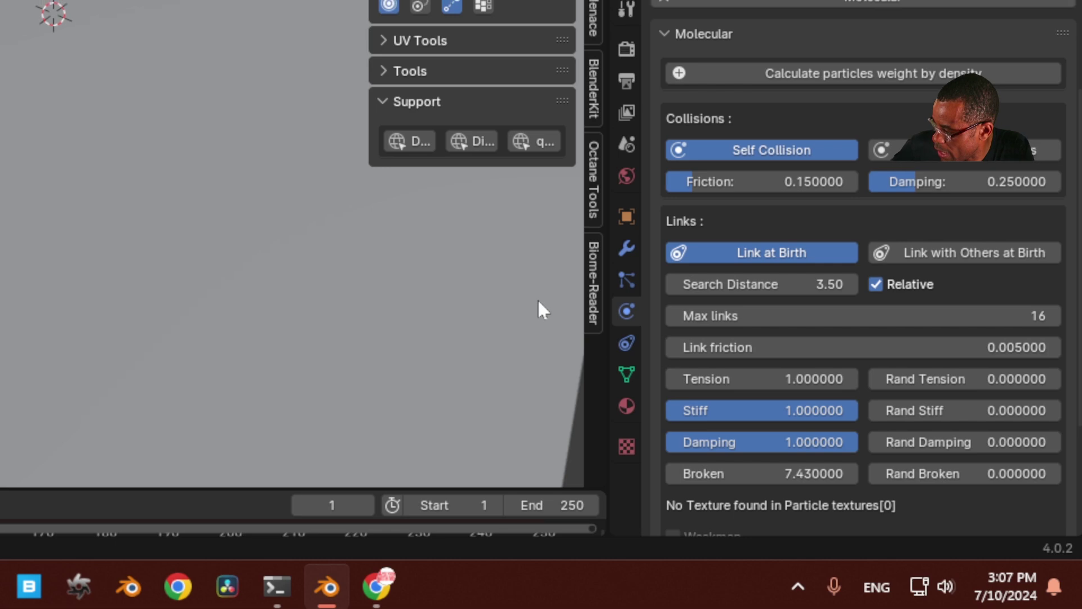
- Replay the linked particles from the first frame, and run the Molecular+ simulation on the icosphere
{"action": "key", "text": "space"}
{"action": "key", "text": "shift+Left"}
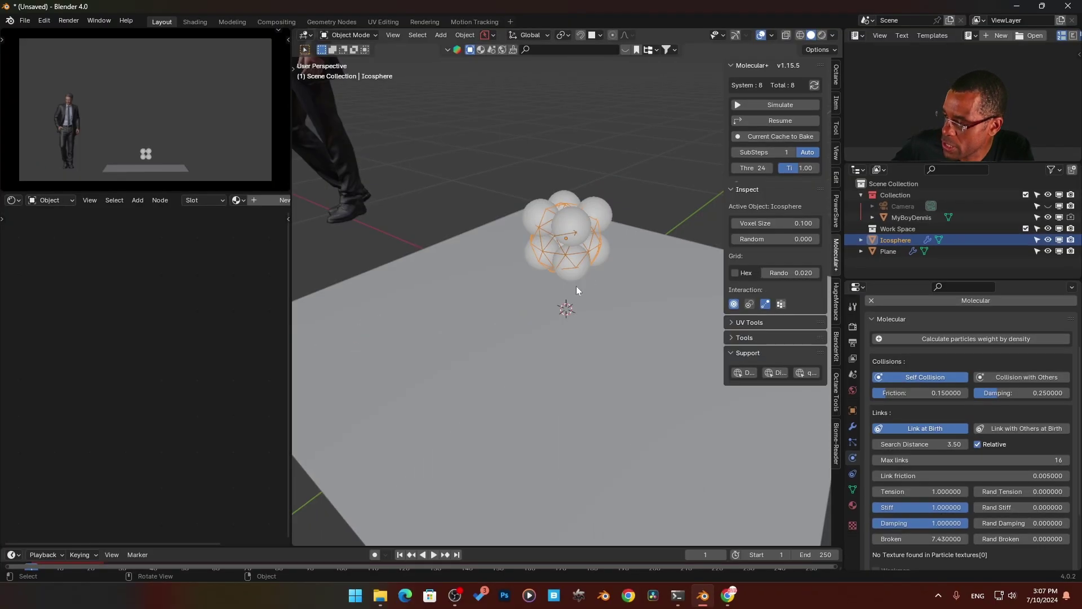
{"action": "key", "text": "space"}
{"action": "key", "text": "space"}
{"action": "key", "text": "shift+Left"}
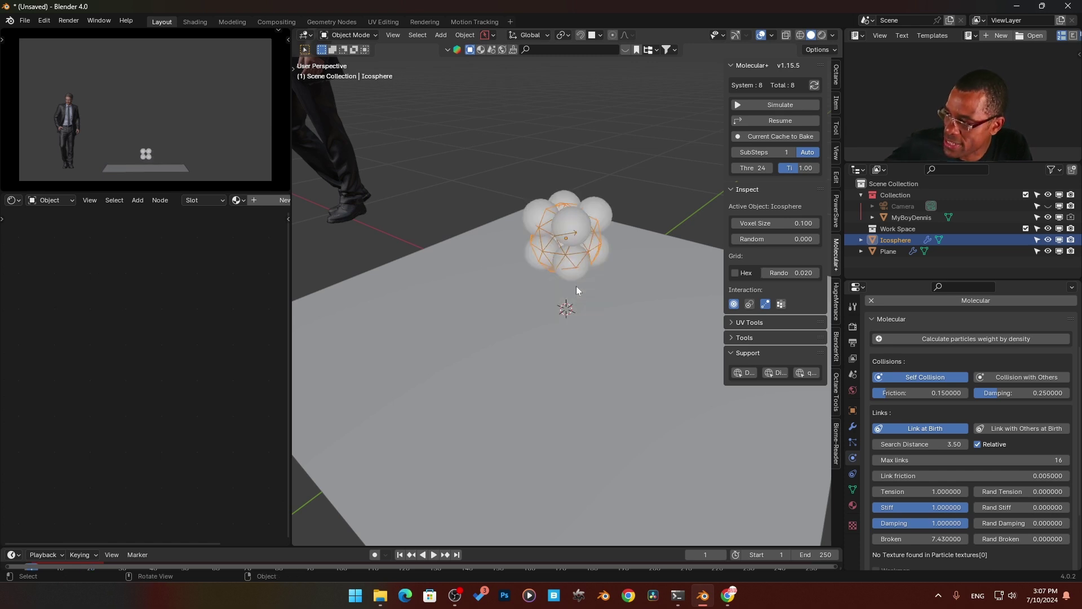
{"action": "left_click", "coordinate": [747, 106]}
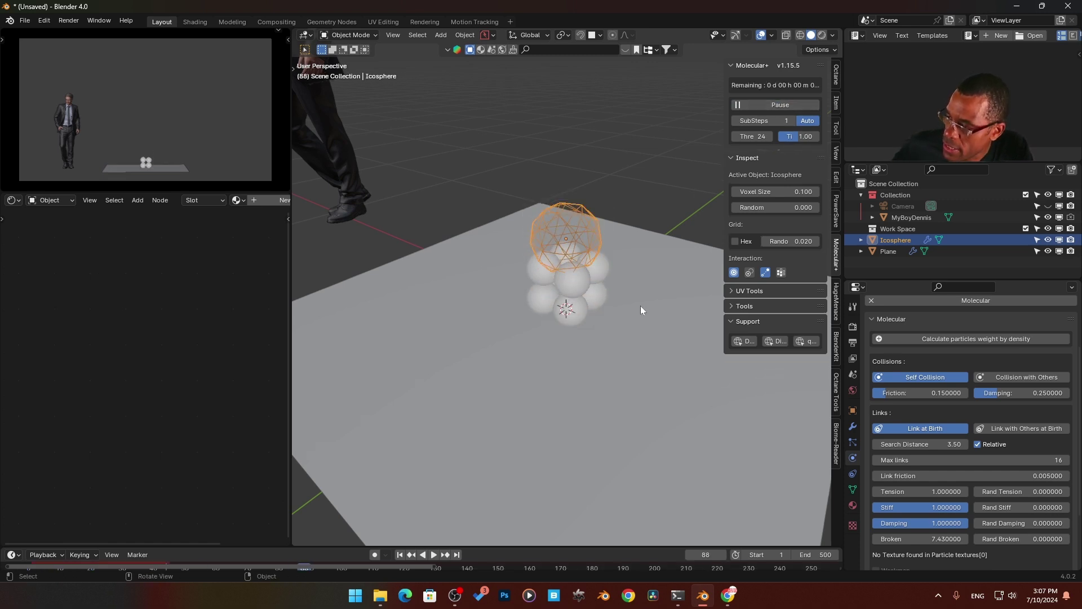
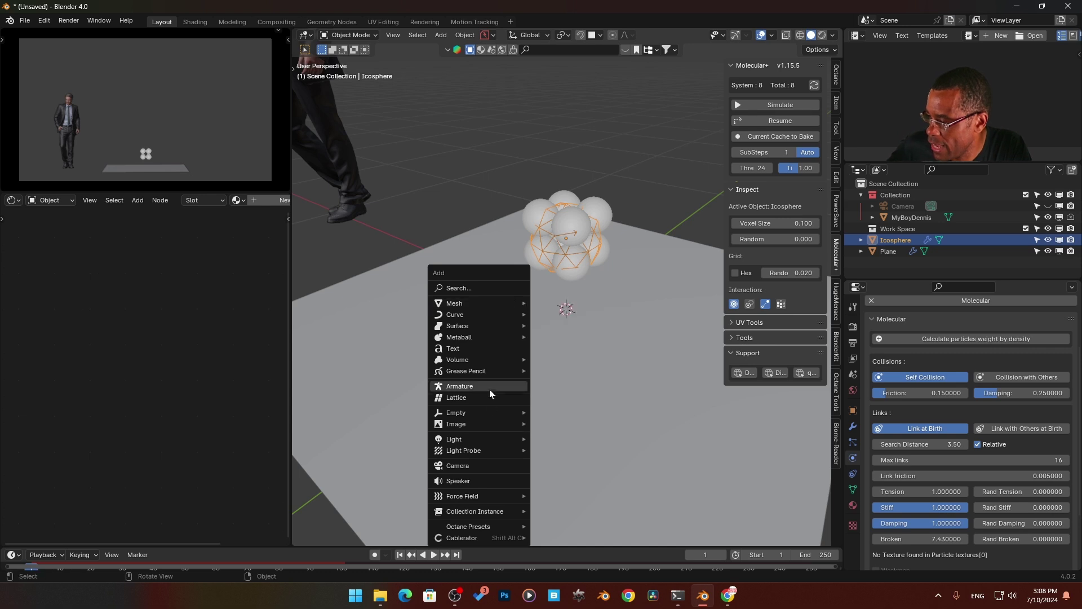
- Add a Force field to the scene and raise it about 0.6 m along Z, above the icosphere
{"action": "mouse_move", "coordinate": [506, 493]}
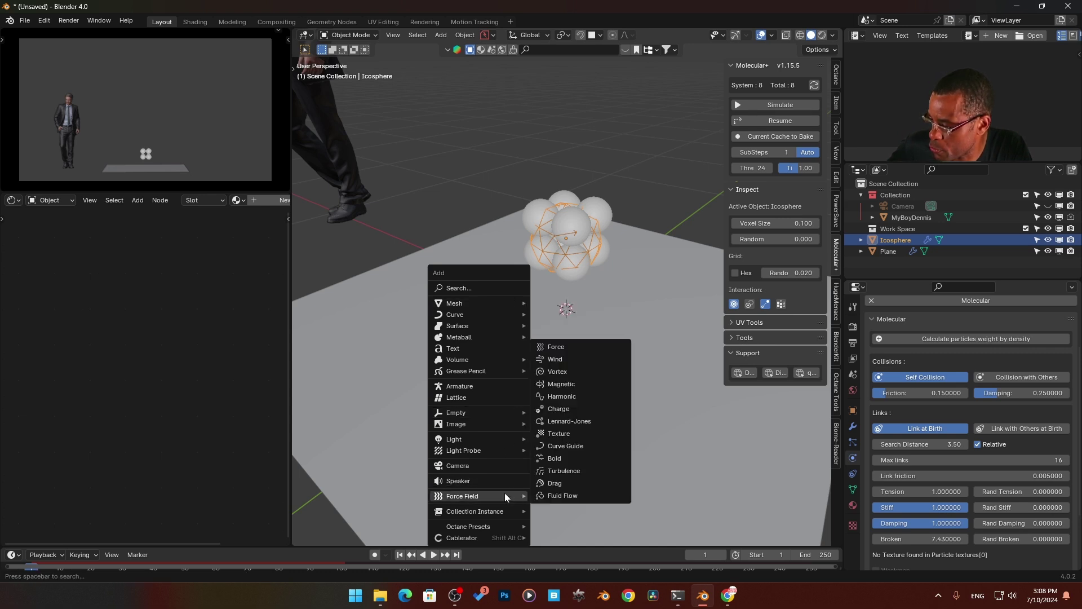
{"action": "left_click", "coordinate": [579, 348]}
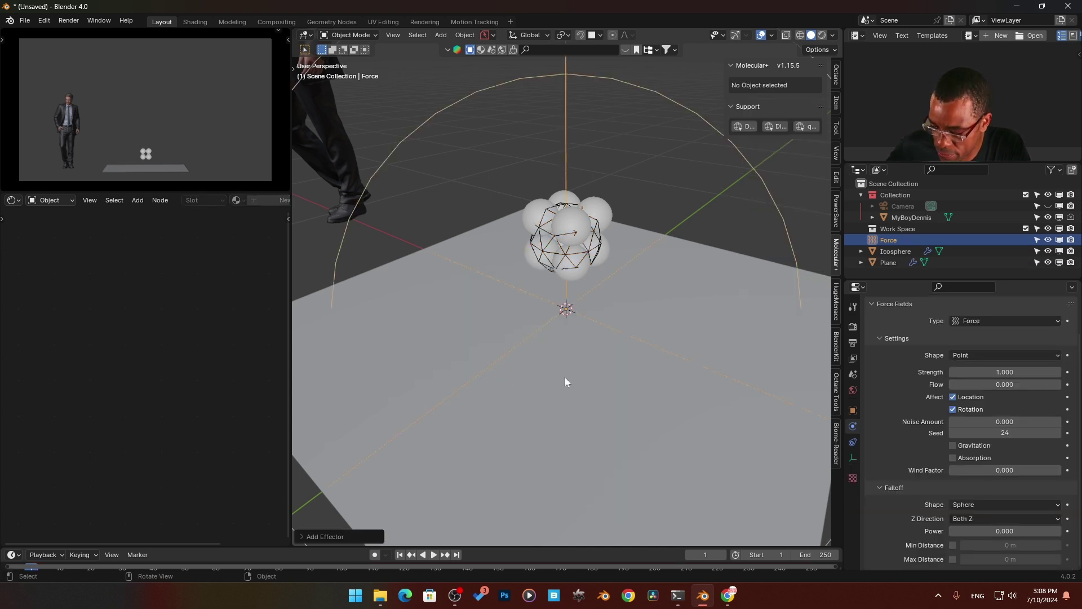
{"action": "key", "text": "g"}
{"action": "key", "text": "z"}
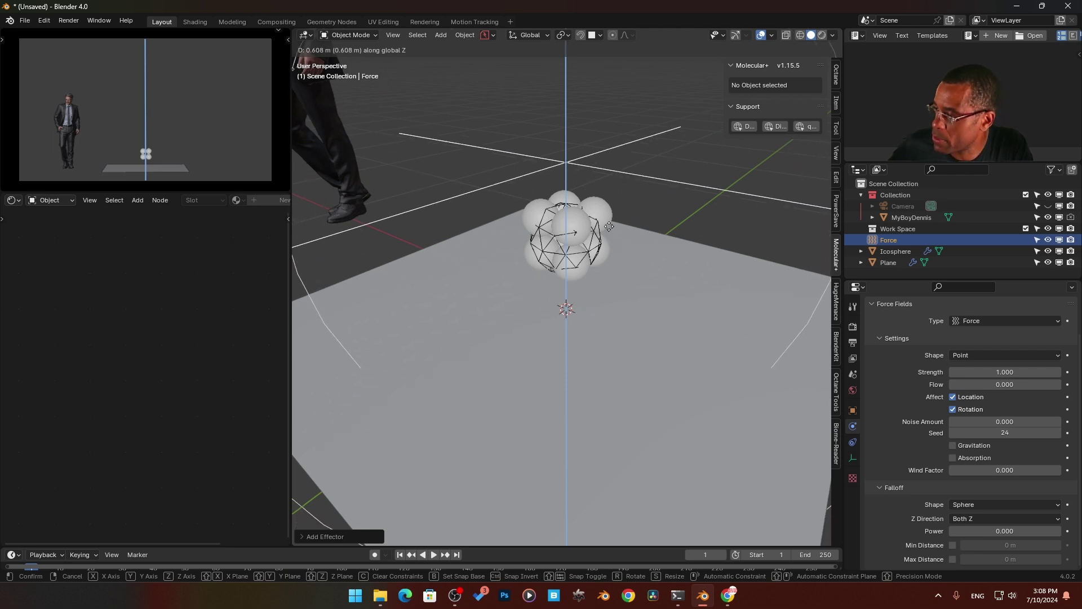
{"action": "left_click", "coordinate": [610, 226]}
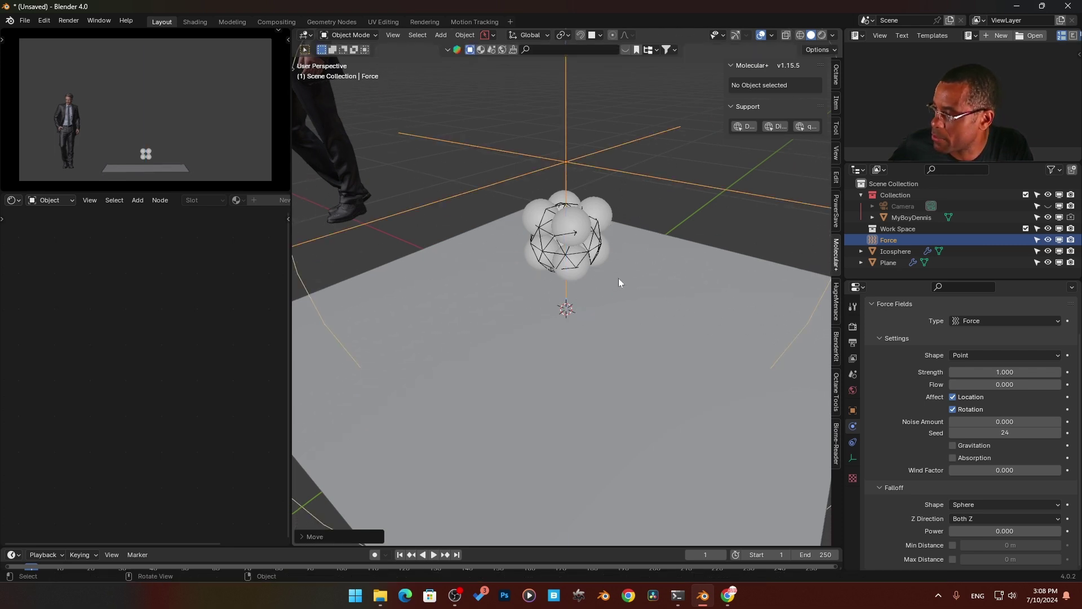
- Set the force field's Strength to -5, Min Distance to 2.9 m and Max Distance to 0.17 m, and run the icosphere's particle simulation
{"action": "left_click", "coordinate": [1012, 376]}
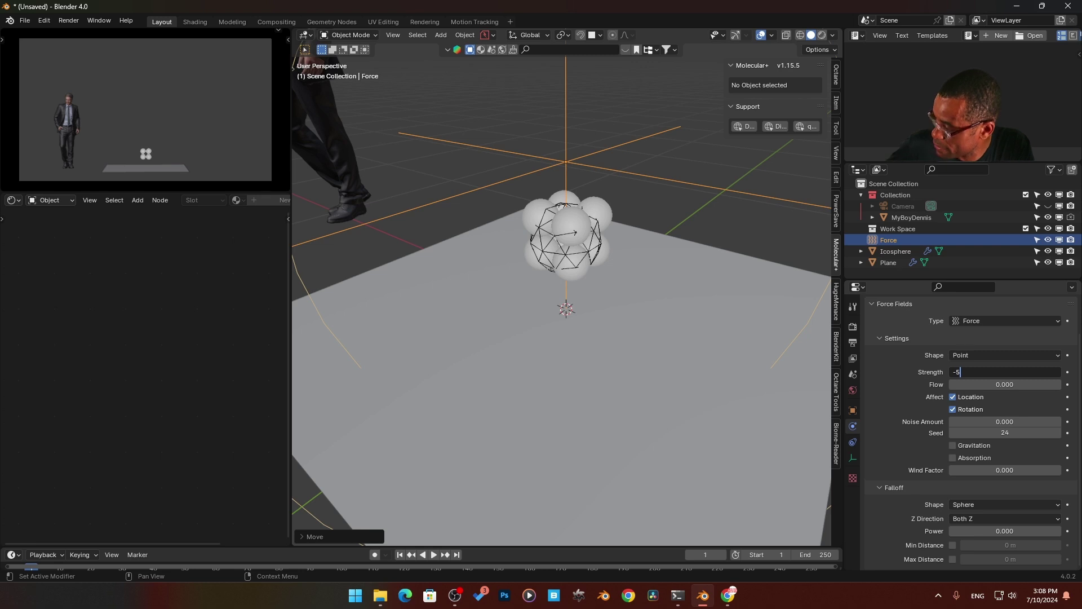
{"action": "type", "text": "-5"}
{"action": "key", "text": "Return"}
{"action": "left_click", "coordinate": [952, 544]}
{"action": "left_click", "coordinate": [953, 560]}
{"action": "left_click", "coordinate": [1003, 543]}
{"action": "mouse_move", "coordinate": [1003, 544]}
{"action": "left_mouse_down"}
{"action": "mouse_move", "coordinate": [1037, 545]}
{"action": "mouse_move", "coordinate": [1017, 558]}
{"action": "mouse_move", "coordinate": [1037, 559]}
{"action": "mouse_move", "coordinate": [1012, 564]}
{"action": "left_mouse_up"}
{"action": "left_click", "coordinate": [560, 232]}
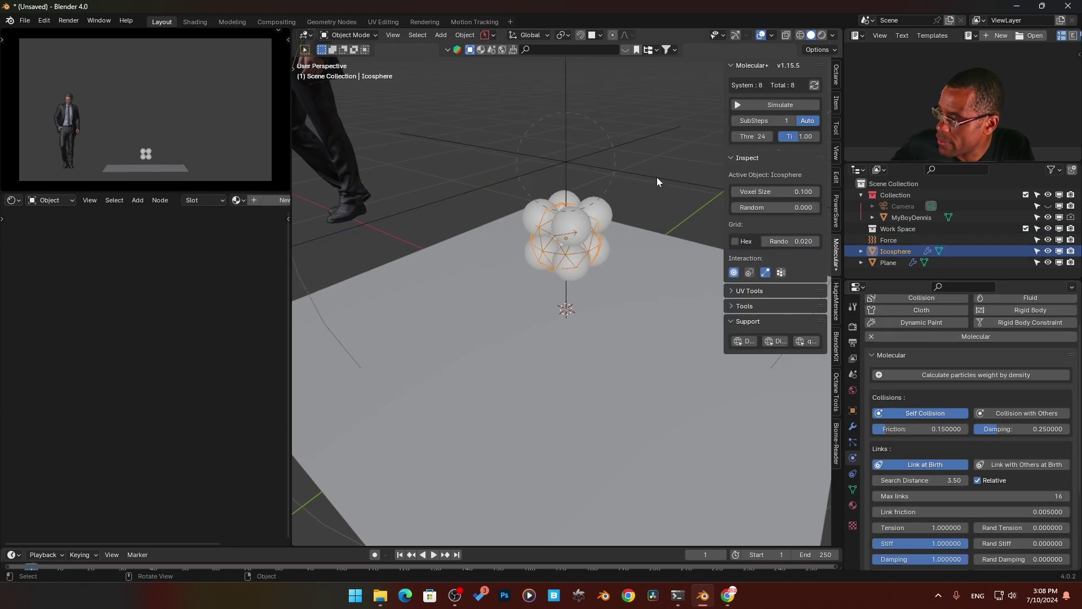
{"action": "left_click", "coordinate": [773, 108]}
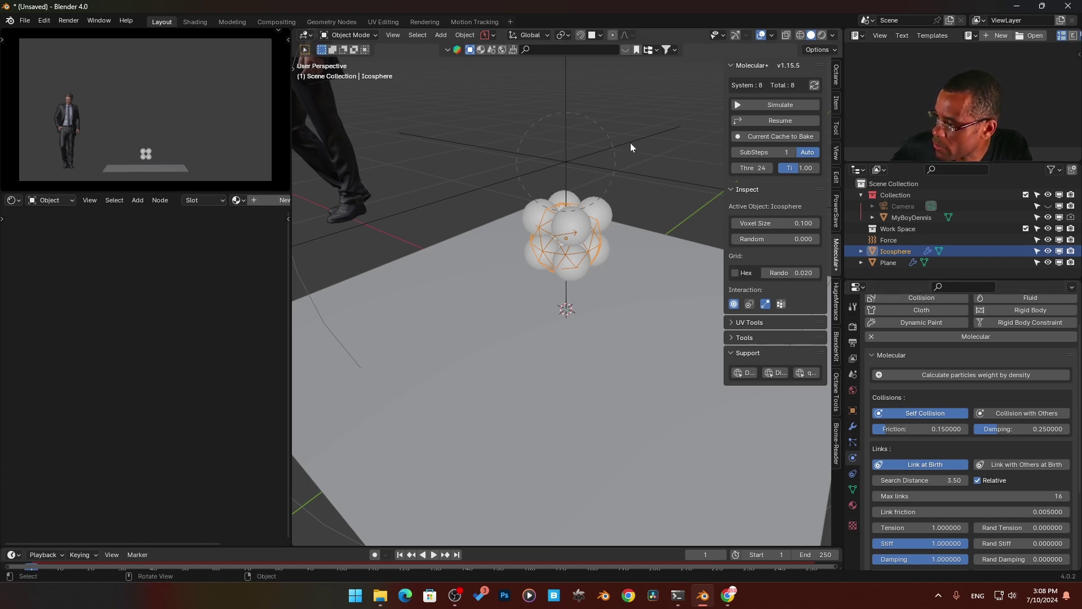
- Try a force field Strength of -15, rerun the icosphere's simulation and return to the first frame
{"action": "left_click", "coordinate": [648, 135]}
{"action": "left_click", "coordinate": [1004, 372]}
{"action": "type", "text": "-15"}
{"action": "key", "text": "Return"}
{"action": "left_click", "coordinate": [589, 223]}
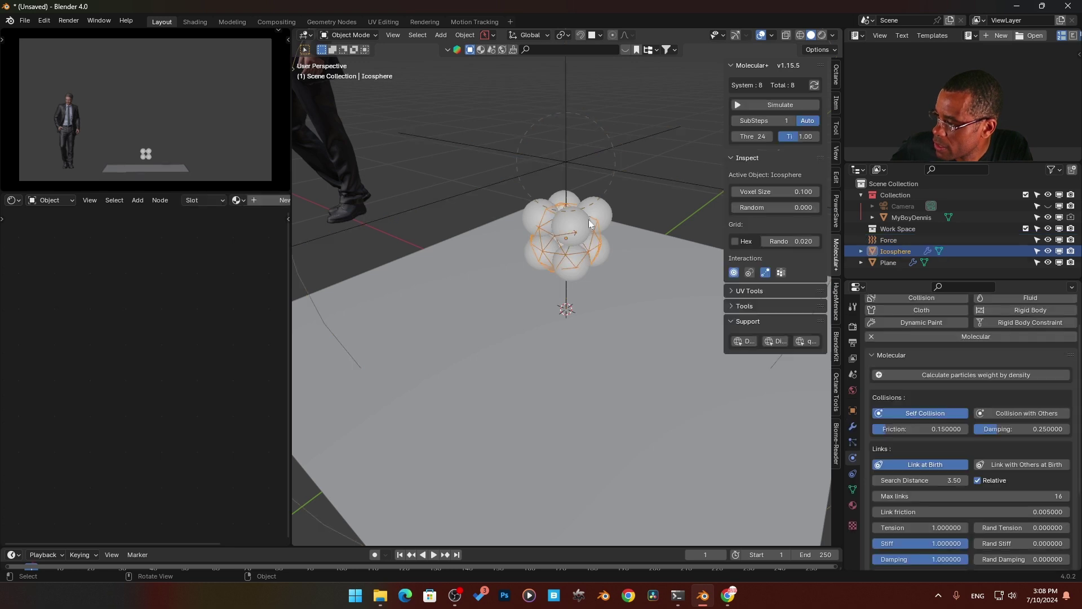
{"action": "left_click", "coordinate": [773, 103]}
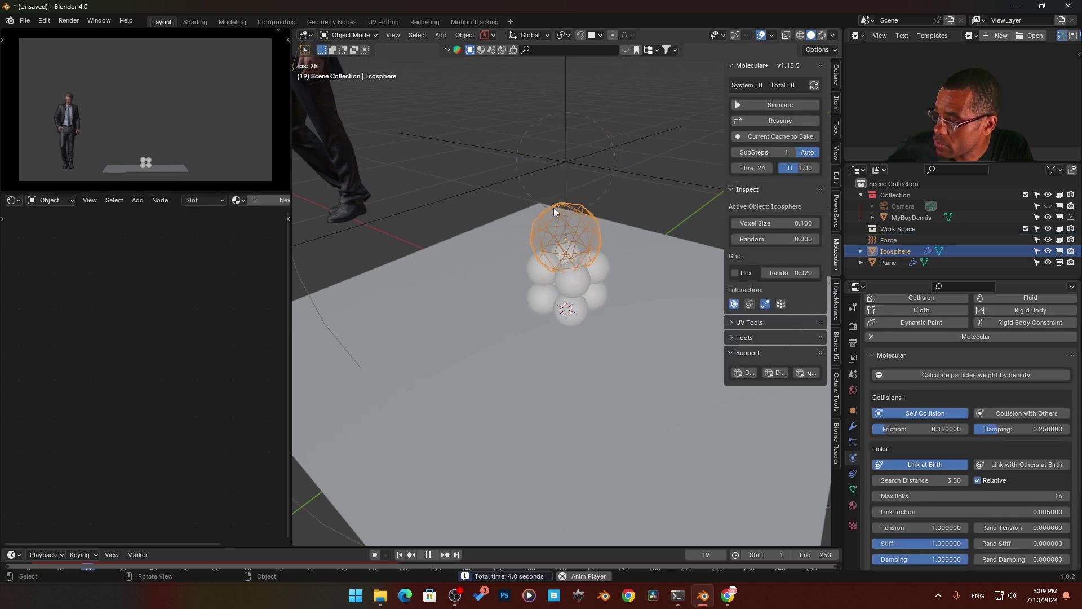
{"action": "key", "text": "shift+Left"}
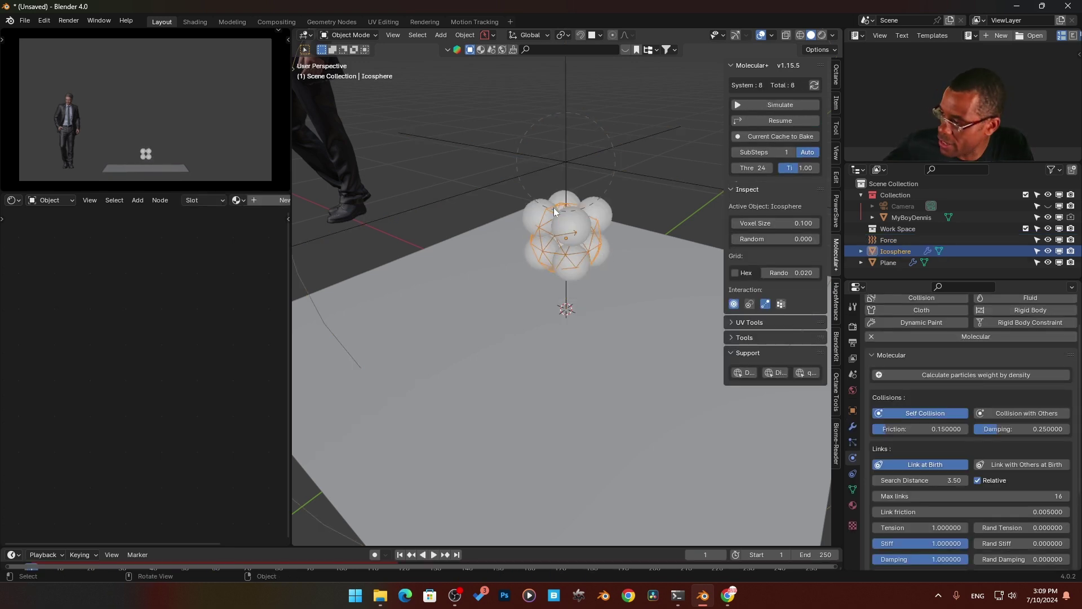
- Set the force field's Strength to -50, Min Distance to 0.1 m and Max Distance to 0.468 m, and resimulate the particles
{"action": "left_click", "coordinate": [692, 181]}
{"action": "left_click", "coordinate": [993, 372]}
{"action": "type", "text": "-50"}
{"action": "key", "text": "Return"}
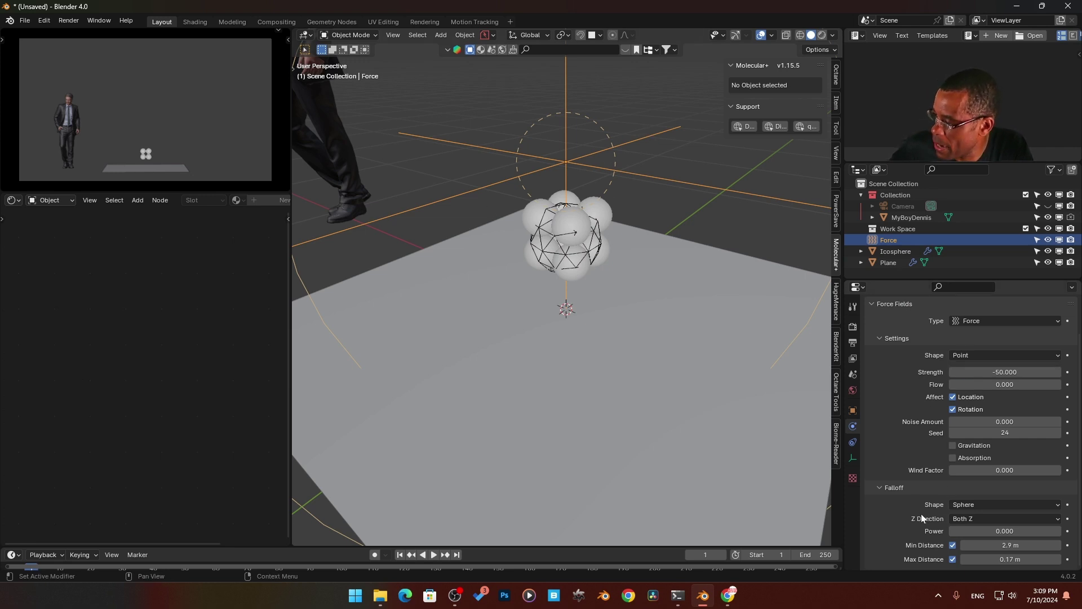
{"action": "left_click_drag", "start_coordinate": [1000, 545], "coordinate": [1042, 558]}
{"action": "left_click", "coordinate": [574, 239]}
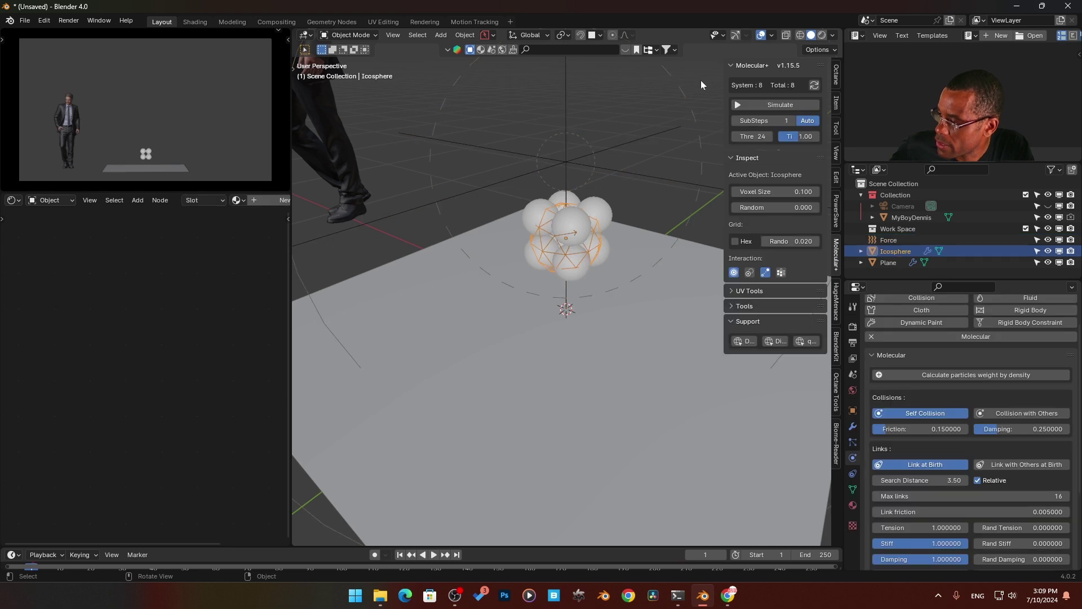
{"action": "left_click", "coordinate": [749, 102]}
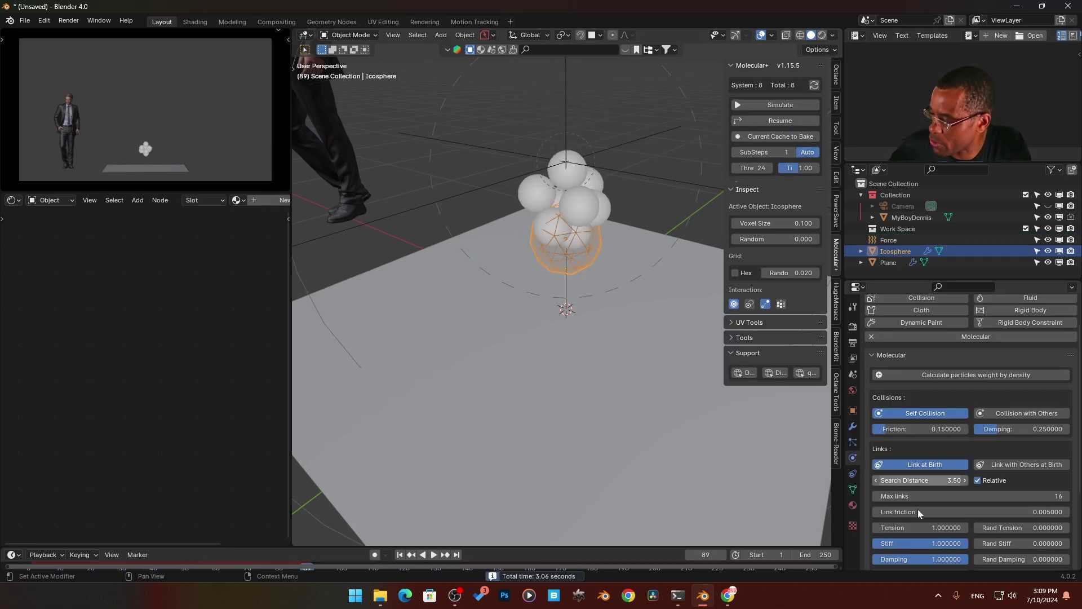
- Try reducing the force field's Strength to -5 and rerun the icosphere's simulation
{"action": "left_click", "coordinate": [662, 174]}
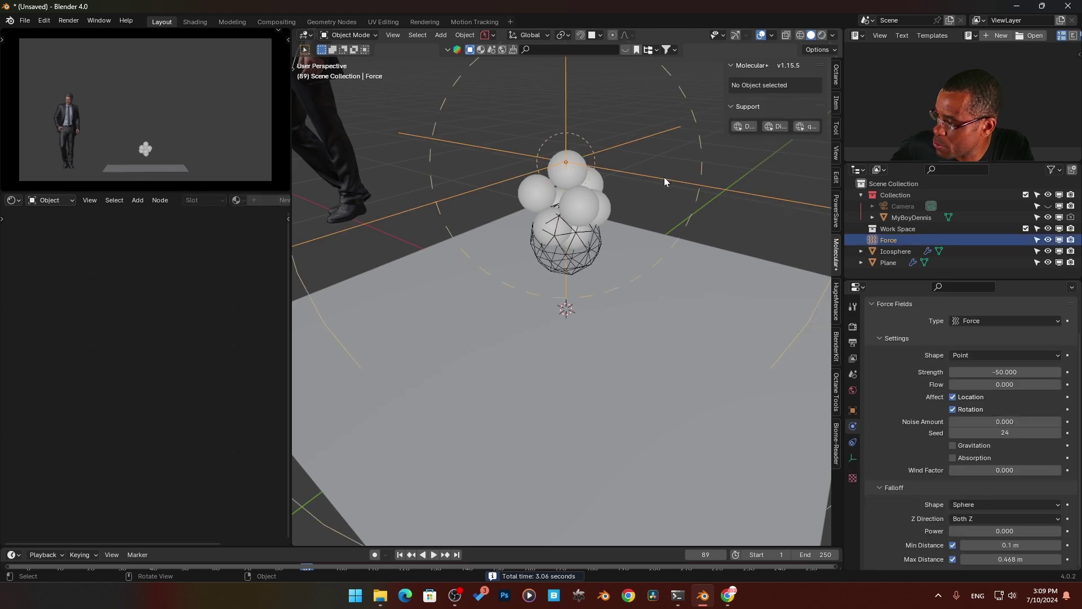
{"action": "left_click", "coordinate": [1006, 372]}
{"action": "type", "text": "-5"}
{"action": "key", "text": "Return"}
{"action": "left_click", "coordinate": [602, 207]}
{"action": "left_click", "coordinate": [769, 105]}
{"action": "left_click", "coordinate": [761, 106]}
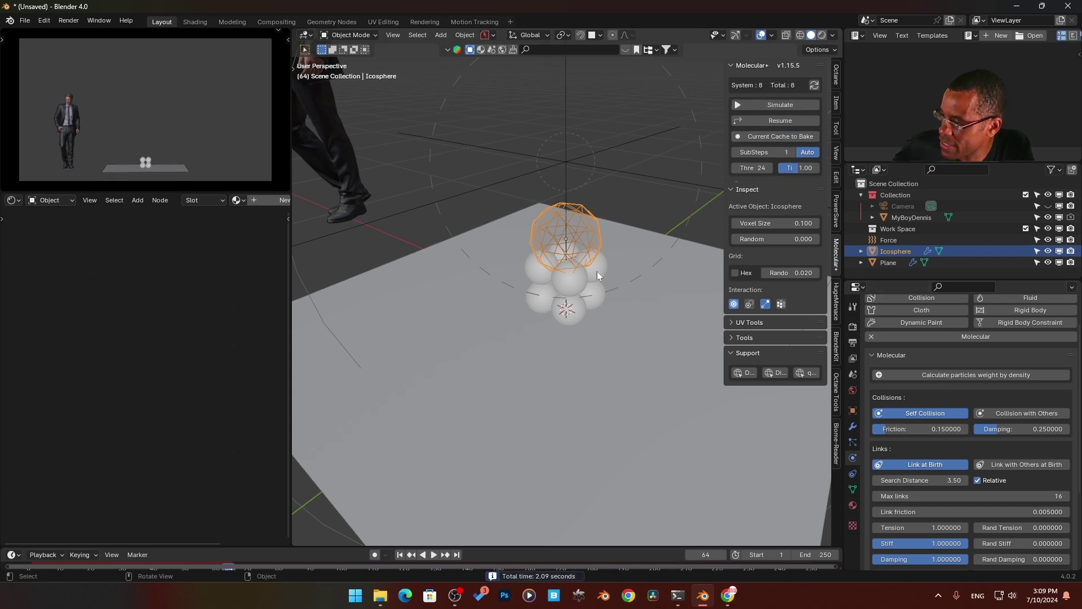
- Give the force field a stronger negative Strength, resimulate the icosphere's particles and return to the first frame
{"action": "left_click", "coordinate": [649, 179]}
{"action": "left_click", "coordinate": [1015, 372]}
{"action": "type", "text": "-"}
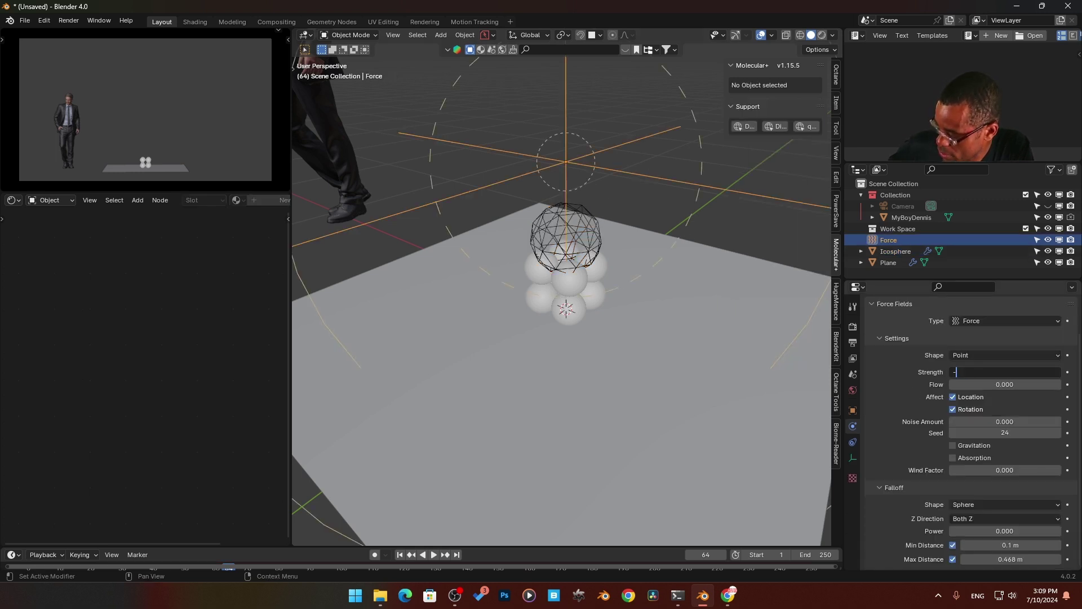
{"action": "type", "text": "2"}
{"action": "key", "text": "Return"}
{"action": "left_click", "coordinate": [643, 190]}
{"action": "left_click", "coordinate": [795, 105]}
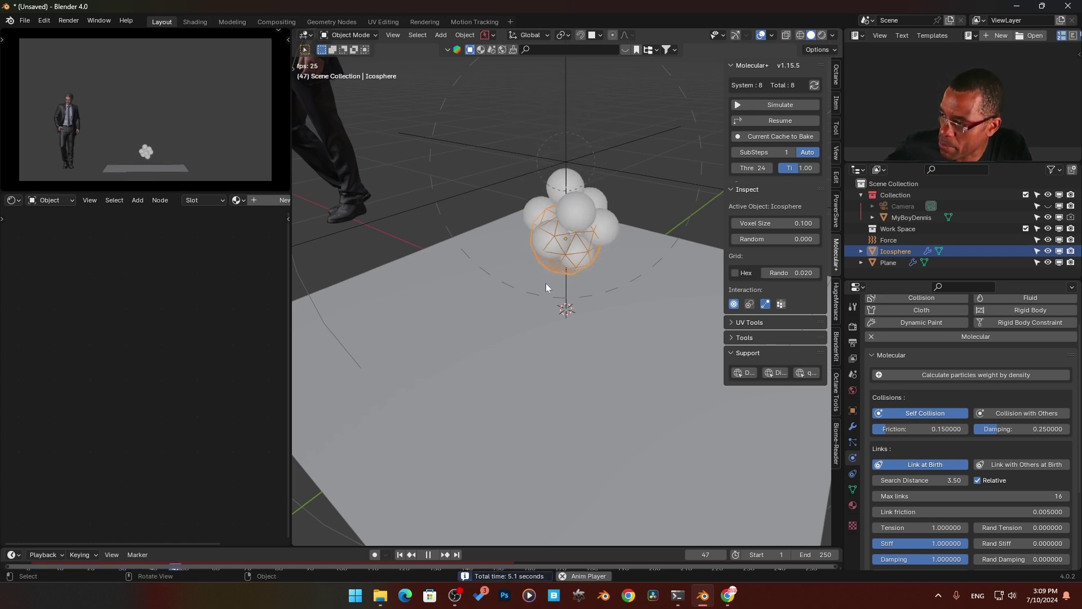
{"action": "key", "text": "space"}
{"action": "key", "text": "shift+Left"}
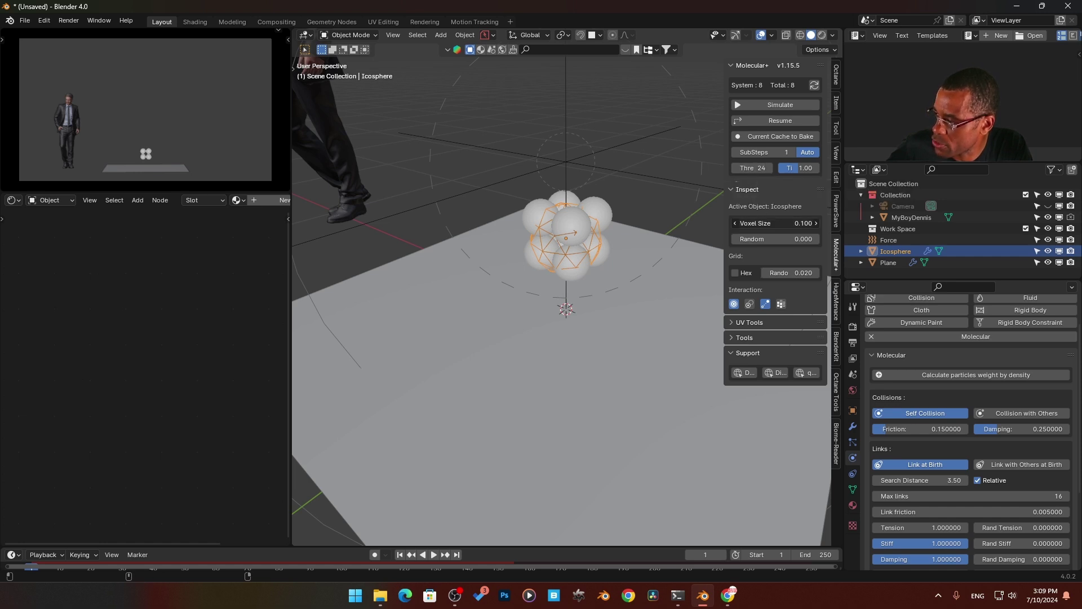
- Set the icosphere's Voxel Size to 0.032 and Random to 0.265, and simulate and play back the smaller particles
{"action": "left_click_drag", "start_coordinate": [775, 223], "coordinate": [768, 223]}
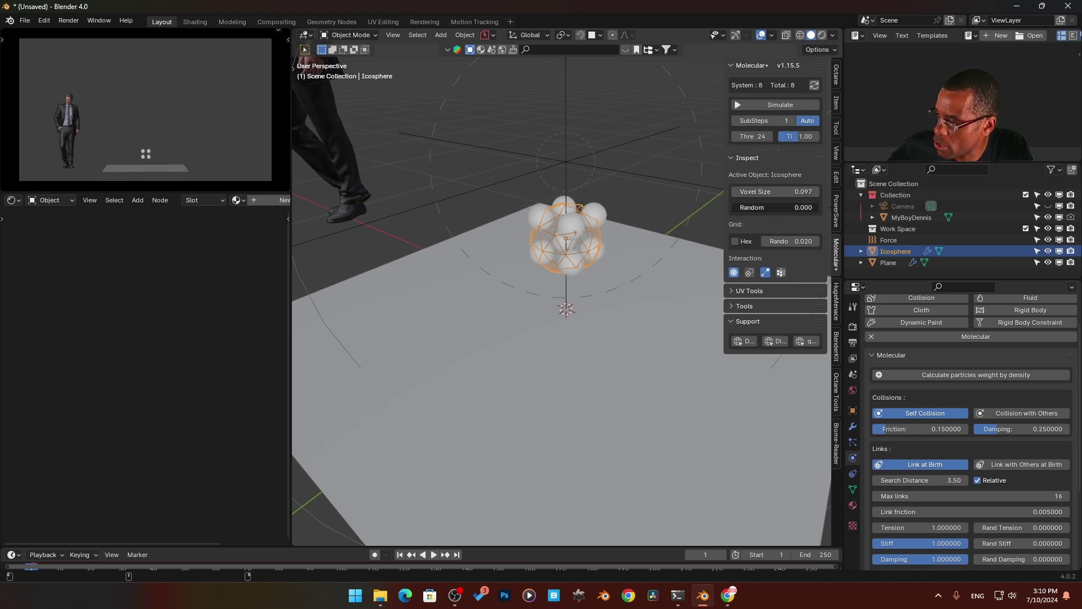
{"action": "left_click_drag", "start_coordinate": [776, 207], "coordinate": [801, 208]}
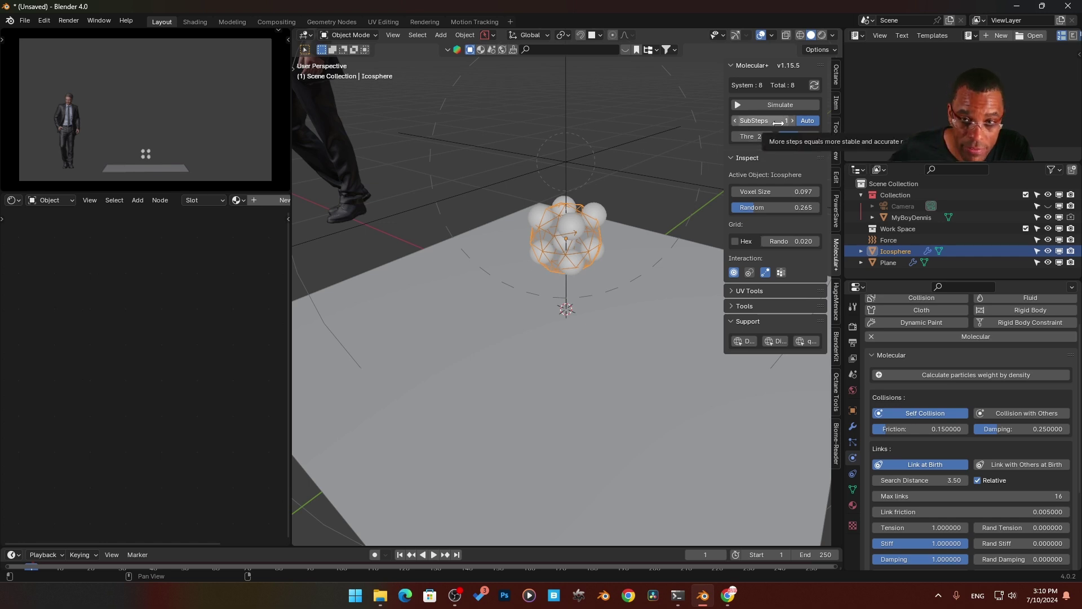
{"action": "mouse_move", "coordinate": [752, 193]}
{"action": "left_mouse_down"}
{"action": "mouse_move", "coordinate": [795, 192]}
{"action": "mouse_move", "coordinate": [735, 192]}
{"action": "left_mouse_up"}
{"action": "left_click", "coordinate": [749, 107]}
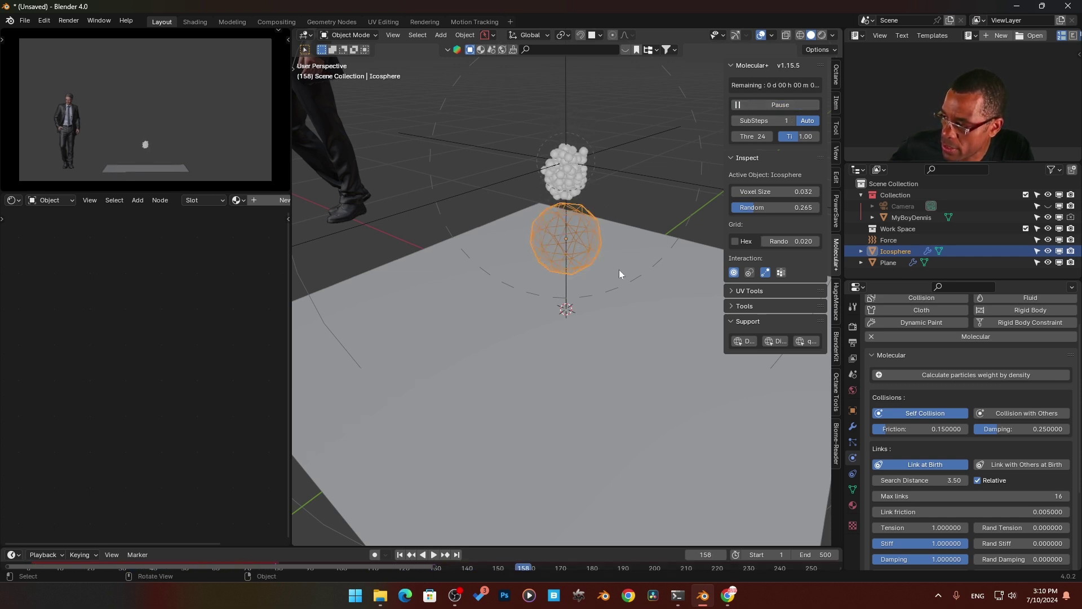
{"action": "key", "text": "space"}
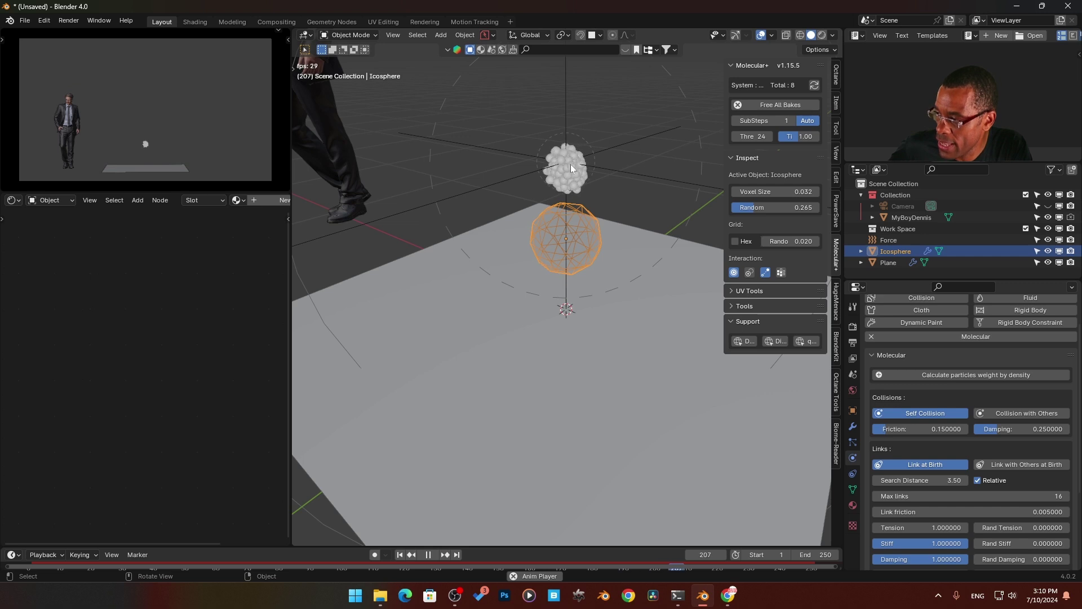
{"action": "key", "text": "space"}
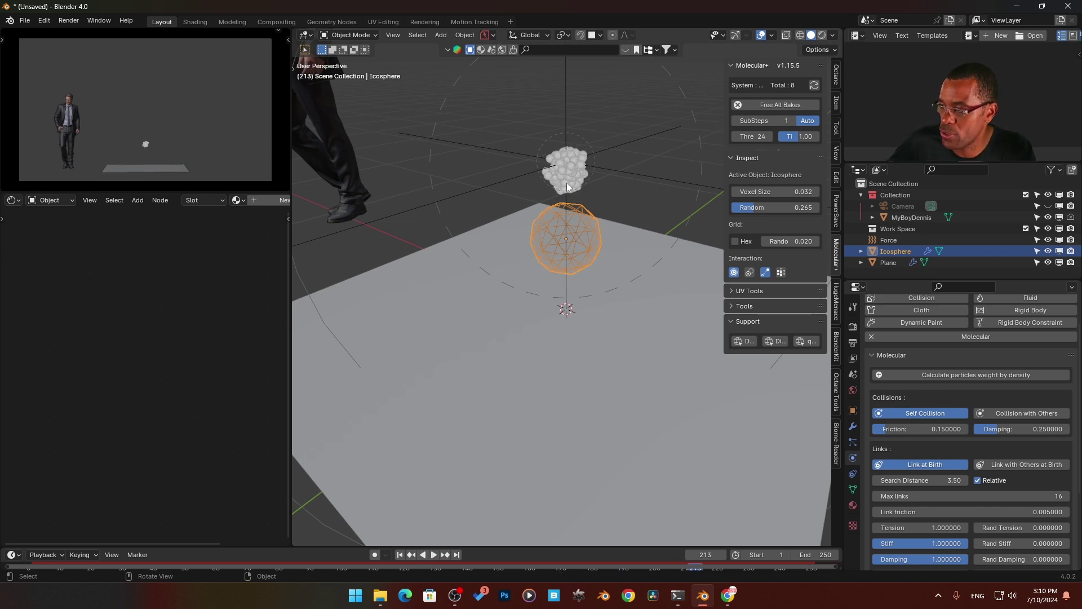
- Preview the particles in Rendered shading and return the viewport to Solid shading
{"action": "key", "text": "z"}
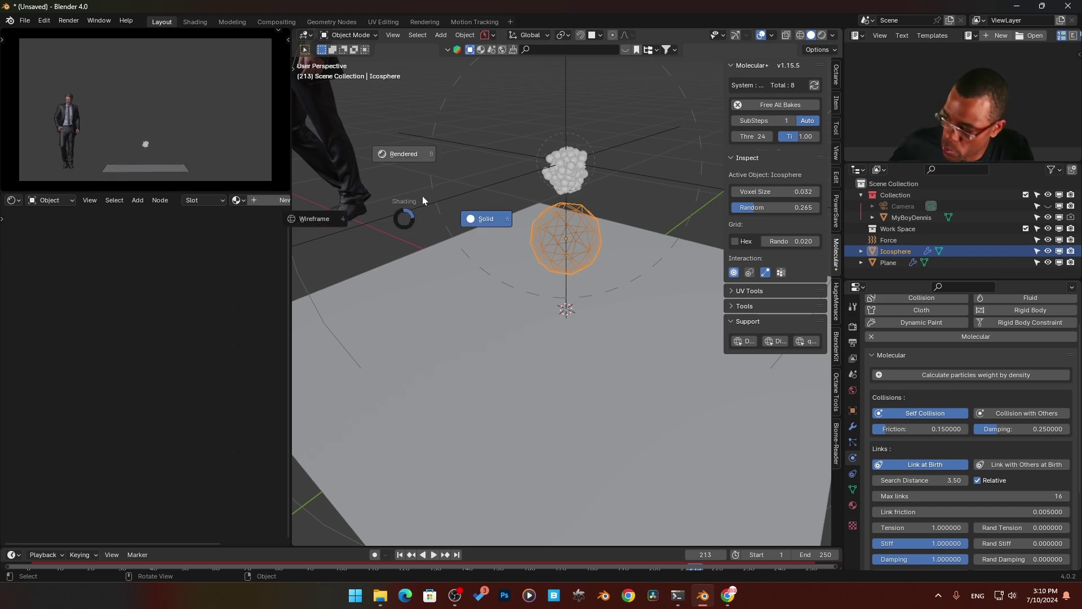
{"action": "left_click", "coordinate": [538, 237]}
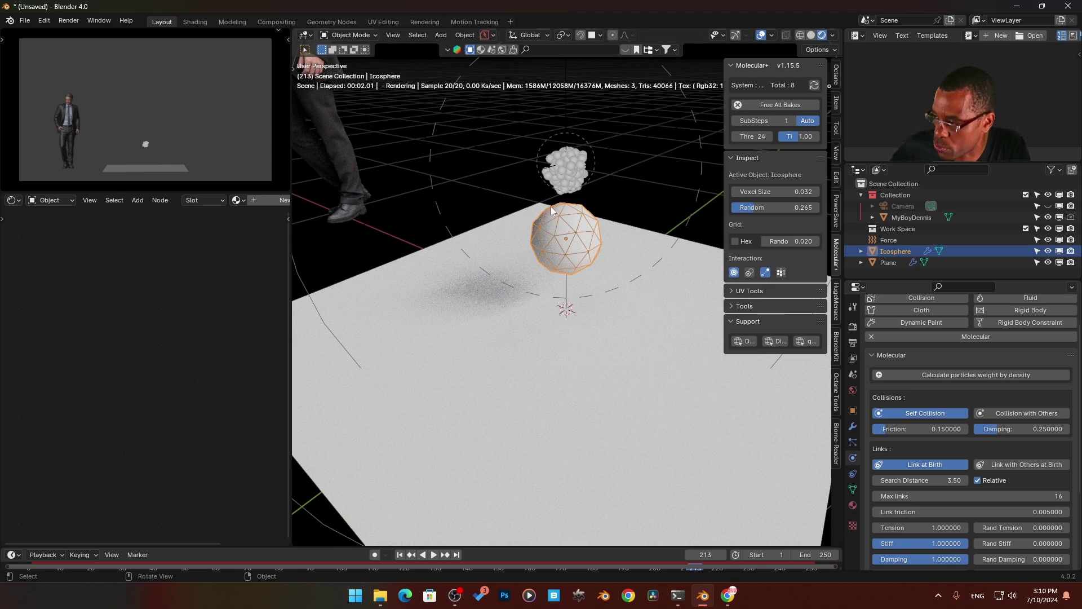
{"action": "key", "text": "z"}
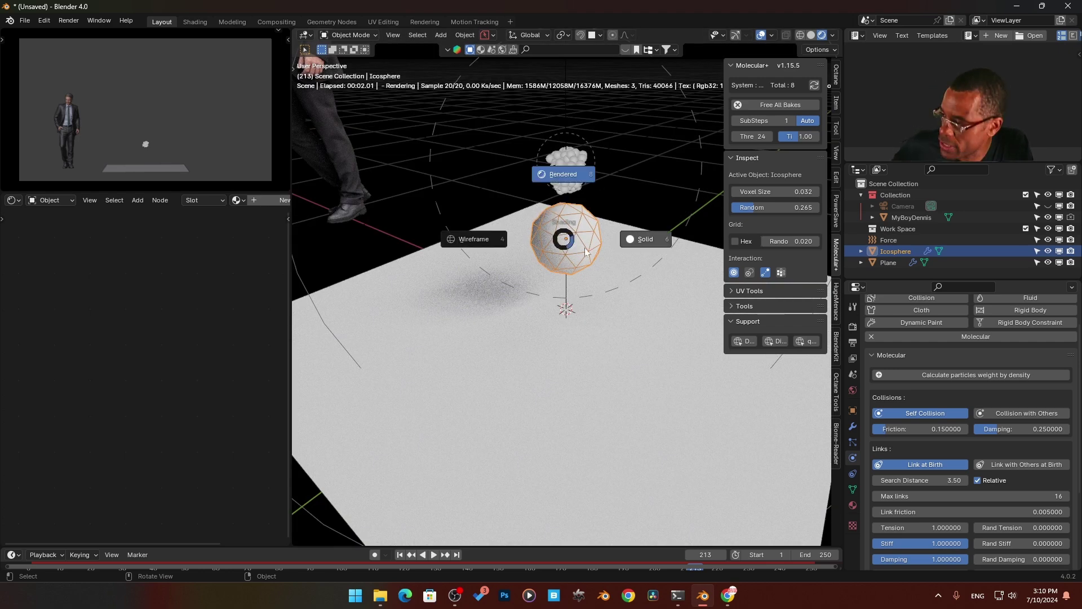
{"action": "left_click", "coordinate": [650, 244]}
- Convert the baked icosphere particles to geometry nodes and open the node tree of Icosphere_geo_instance in the Geometry Nodes workspace
{"action": "left_click", "coordinate": [735, 307]}
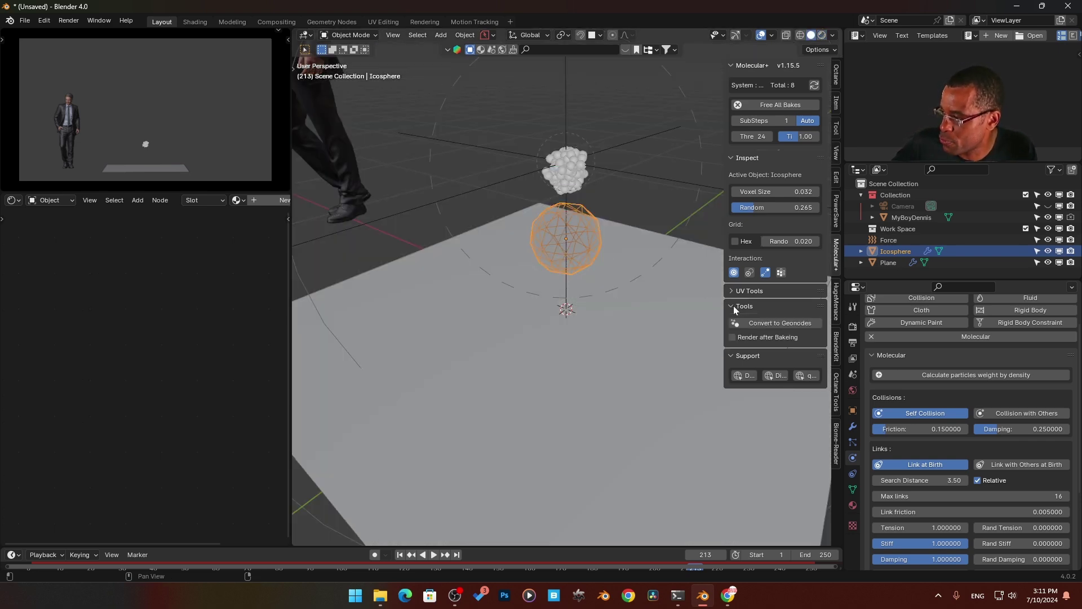
{"action": "left_click", "coordinate": [784, 325]}
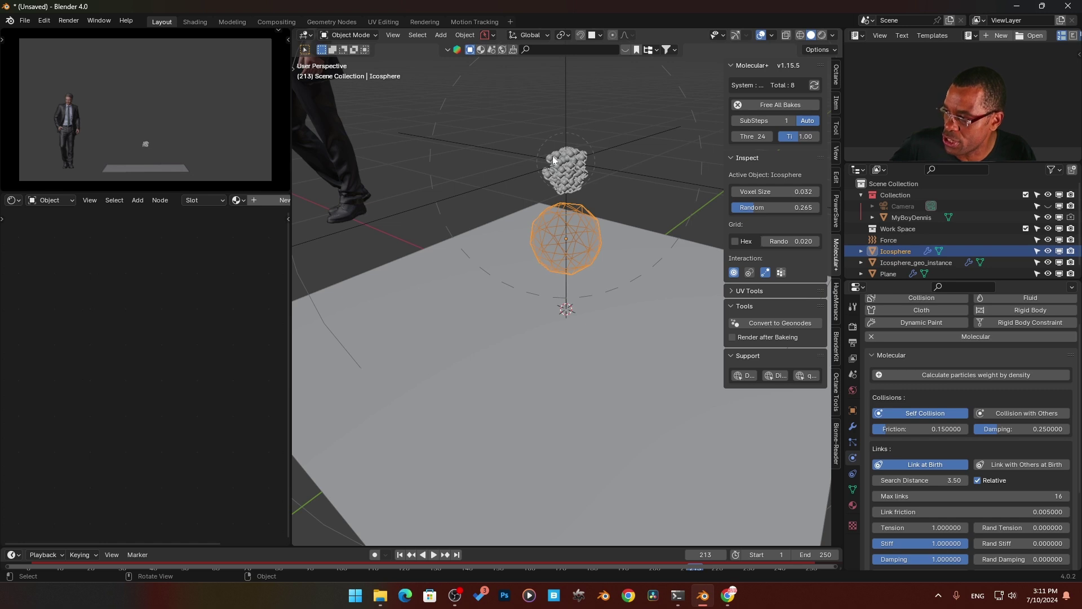
{"action": "left_click", "coordinate": [331, 22]}
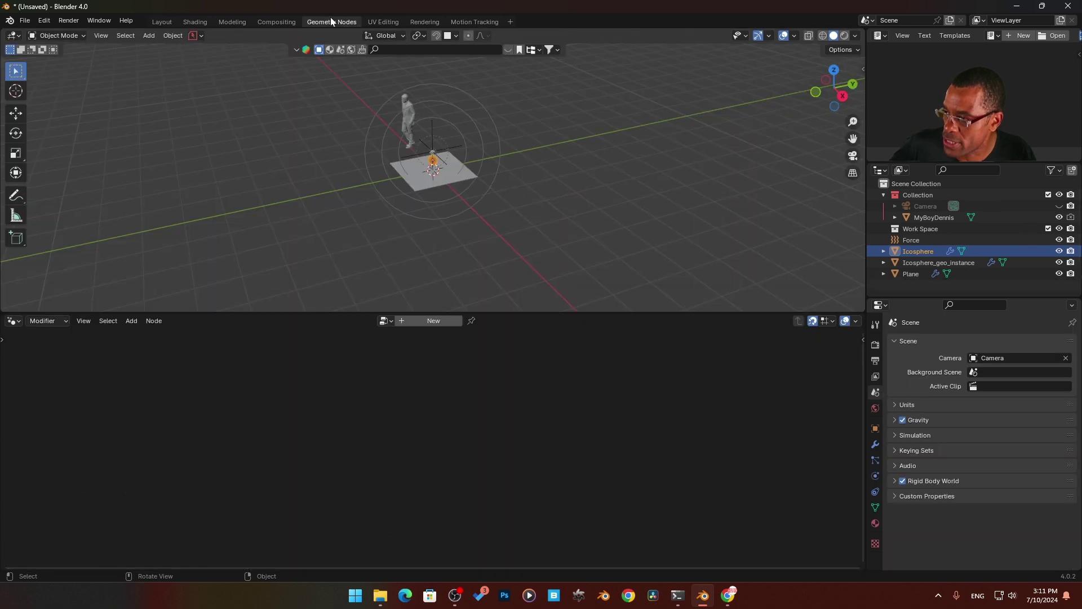
{"action": "left_click", "coordinate": [433, 156]}
{"action": "left_click", "coordinate": [438, 166]}
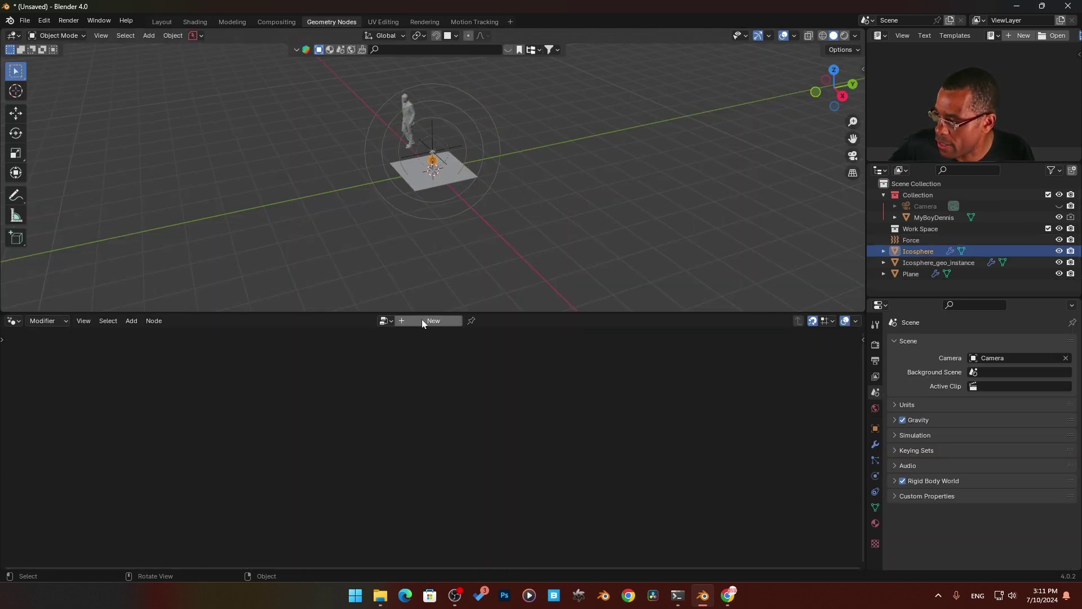
{"action": "left_click", "coordinate": [925, 262]}
- Spread out the Group Input, Mesh to Points and Set Material nodes so their connections are easy to follow
{"action": "middle_click_drag", "start_coordinate": [412, 405], "coordinate": [381, 377]}
{"action": "scroll", "coordinate": [381, 376], "scroll_direction": "up", "scroll_amount": 5}
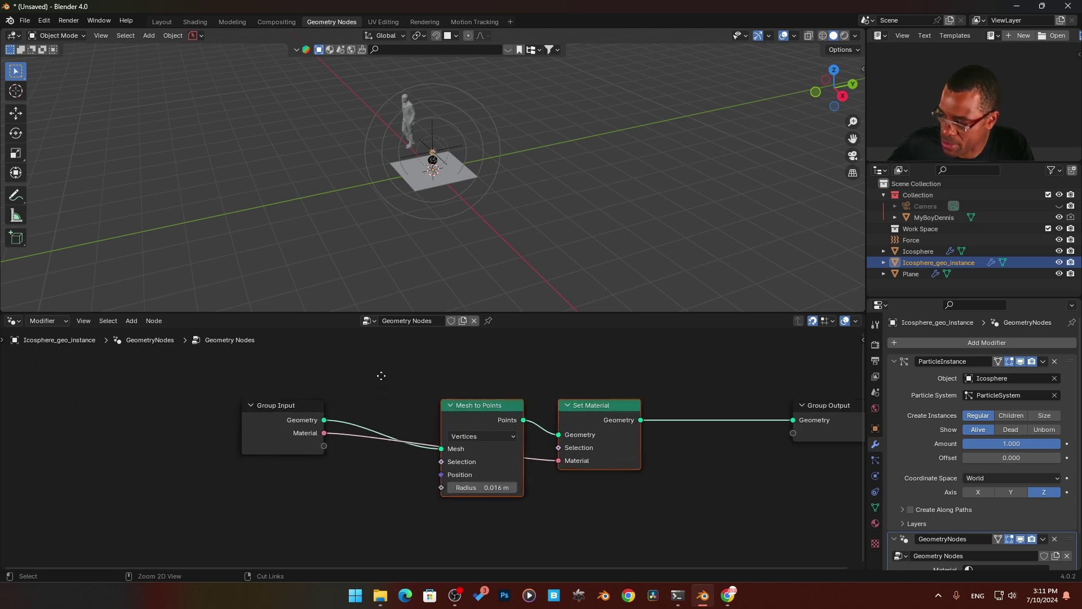
{"action": "middle_click_drag", "start_coordinate": [443, 389], "coordinate": [308, 381]}
{"action": "left_click_drag", "start_coordinate": [347, 398], "coordinate": [323, 433]}
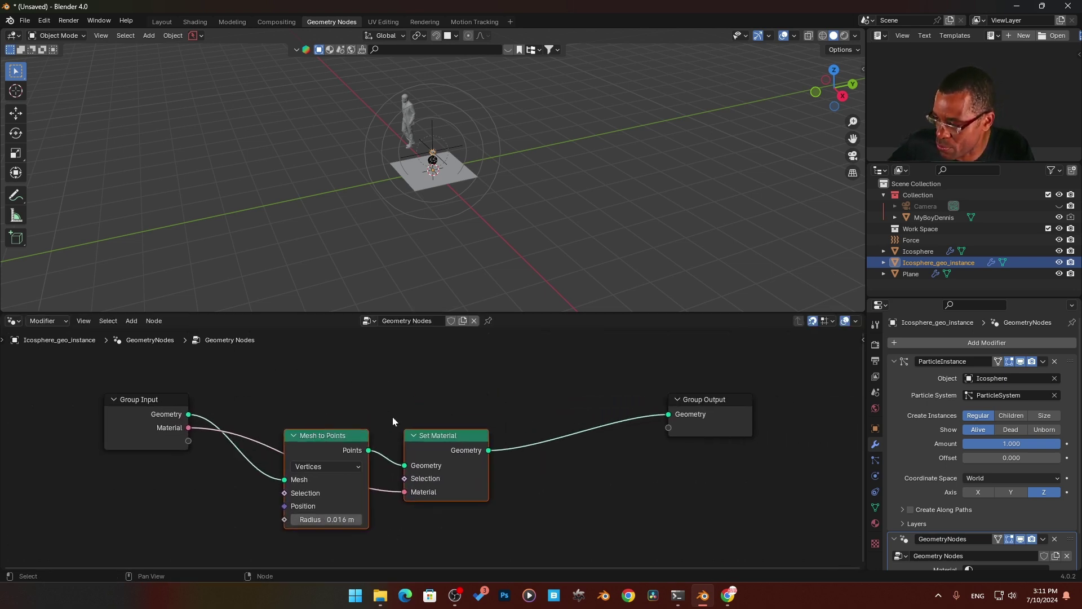
{"action": "left_click_drag", "start_coordinate": [464, 440], "coordinate": [478, 365]}
{"action": "left_click_drag", "start_coordinate": [310, 440], "coordinate": [298, 440]}
{"action": "left_click_drag", "start_coordinate": [134, 412], "coordinate": [97, 400]}
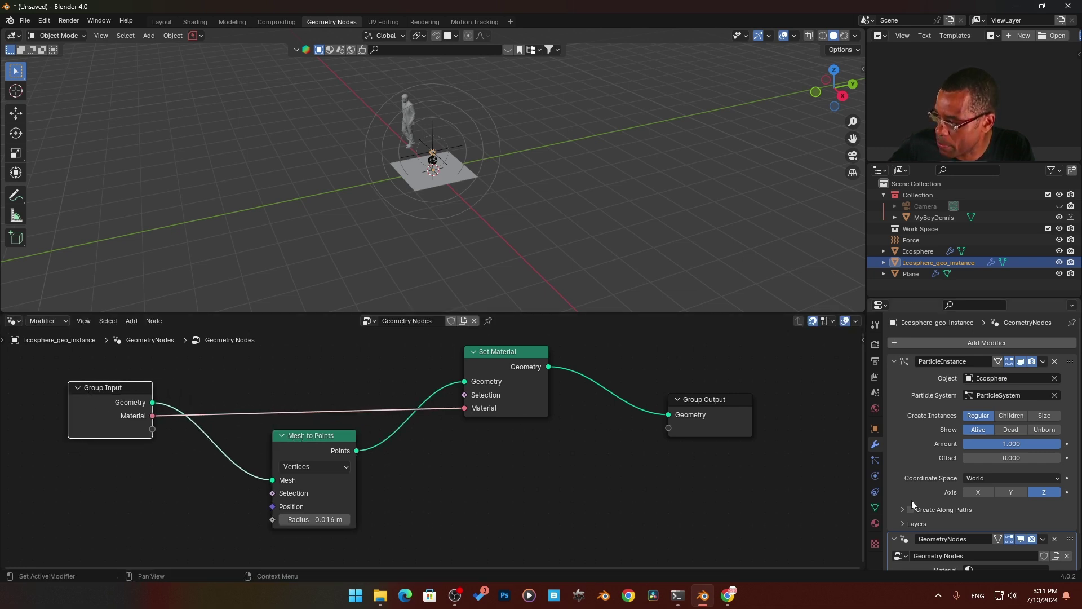
- Inspect the GeometryNodes modifier's Material input and select the Mesh to Points node
{"action": "scroll", "coordinate": [908, 513], "scroll_direction": "down", "scroll_amount": 3}
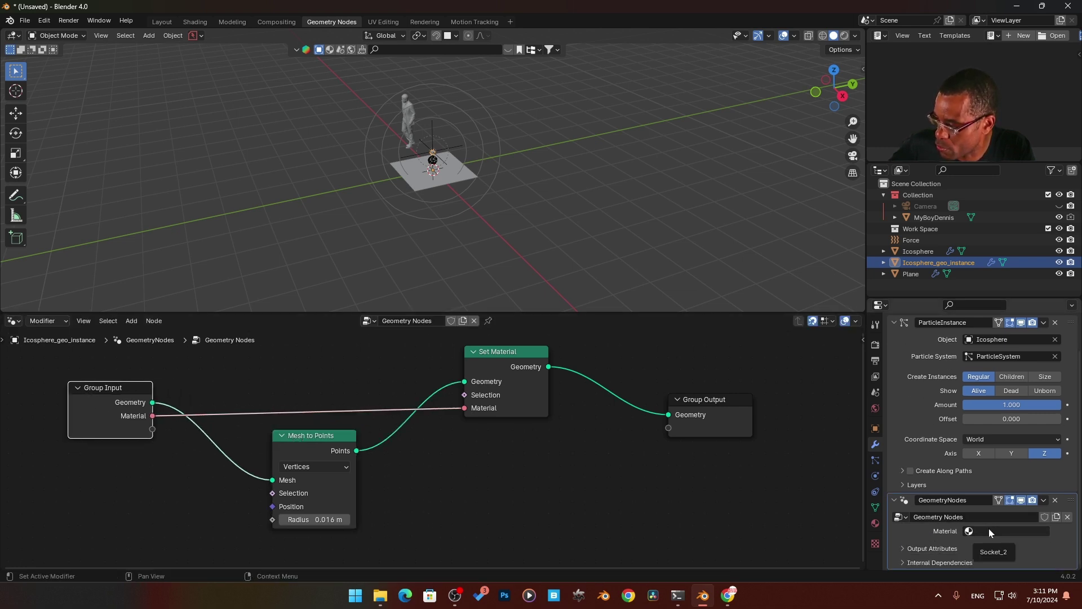
{"action": "left_click", "coordinate": [428, 496]}
{"action": "left_click", "coordinate": [293, 443]}
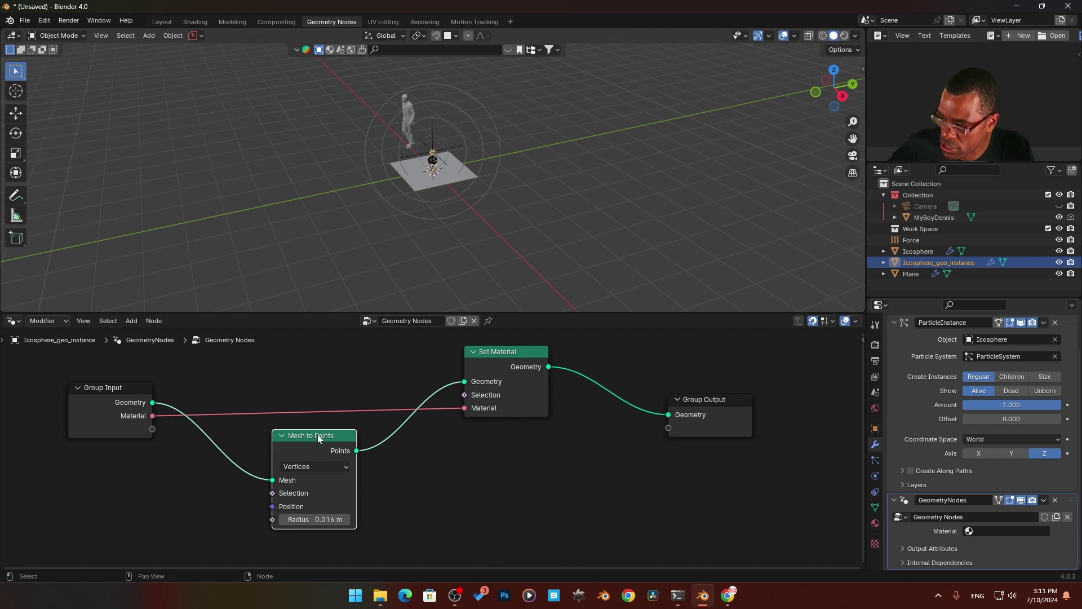
- Add an Object Info node for the Icosphere object and place it beside the Mesh to Points node
{"action": "left_click", "coordinate": [463, 504]}
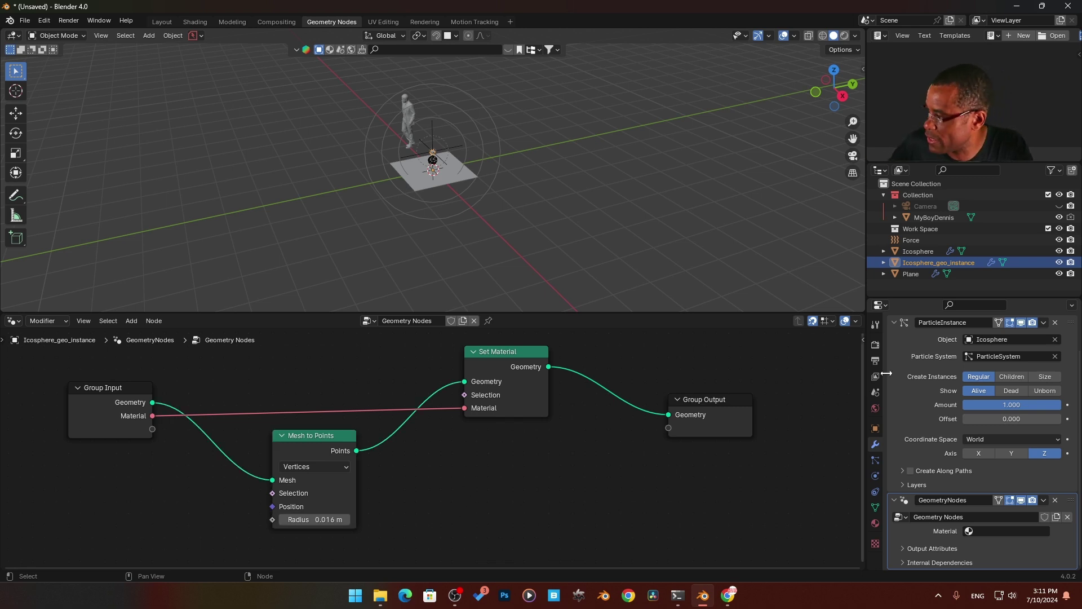
{"action": "left_click_drag", "start_coordinate": [909, 256], "coordinate": [182, 507]}
{"action": "left_click_drag", "start_coordinate": [129, 471], "coordinate": [141, 470]}
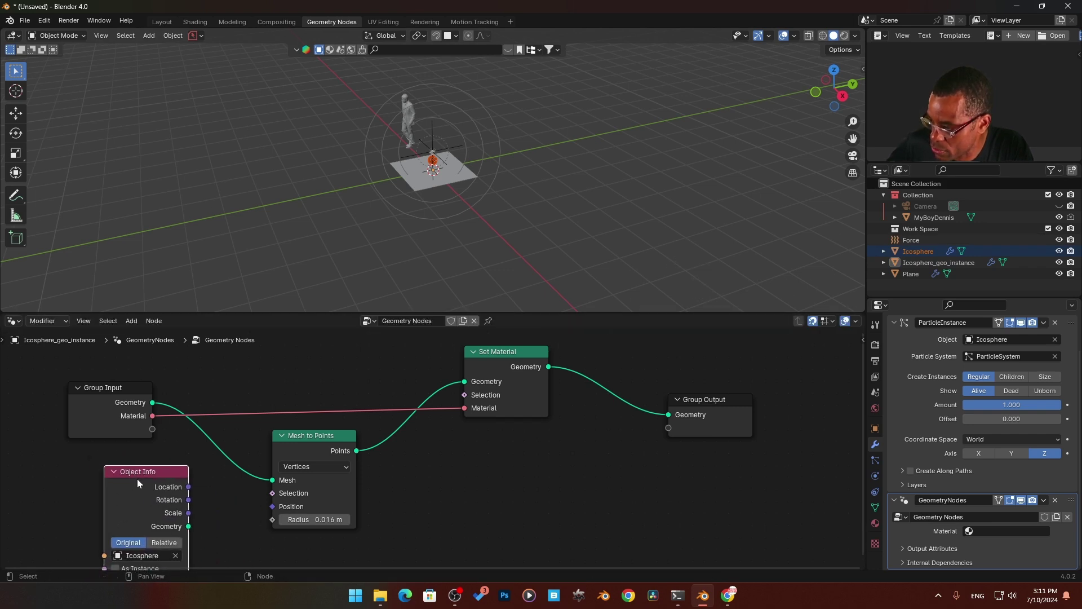
{"action": "middle_click_drag", "start_coordinate": [135, 475], "coordinate": [159, 437]}
{"action": "left_click_drag", "start_coordinate": [164, 441], "coordinate": [441, 452]}
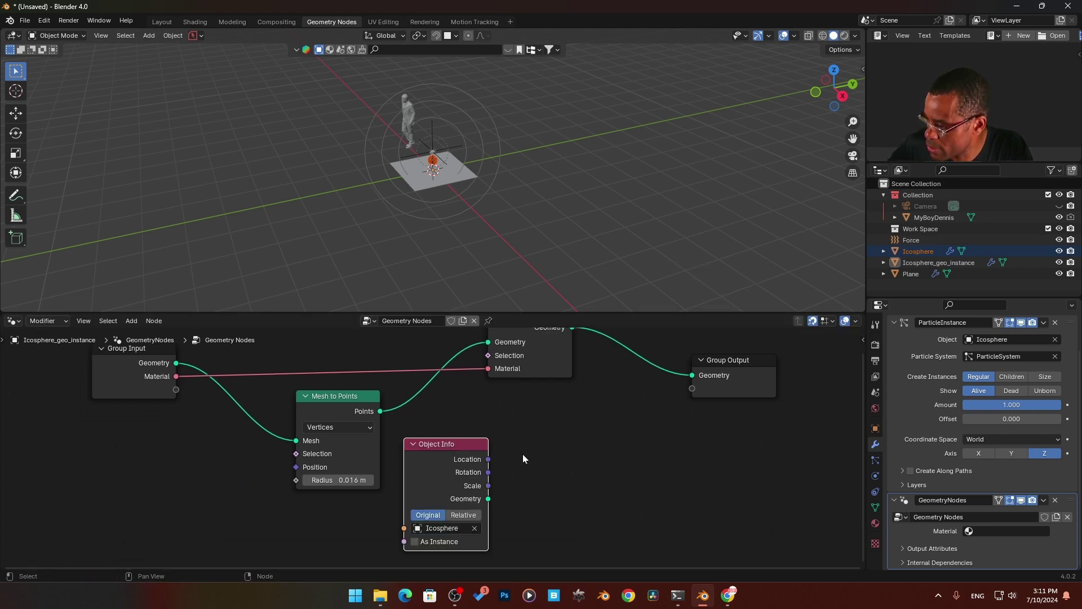
- Insert an Instance on Points node between Mesh to Points and Set Material, and reconnect Group Input's Material to Set Material
{"action": "key", "text": "shift+a"}
{"action": "type", "text": "i"}
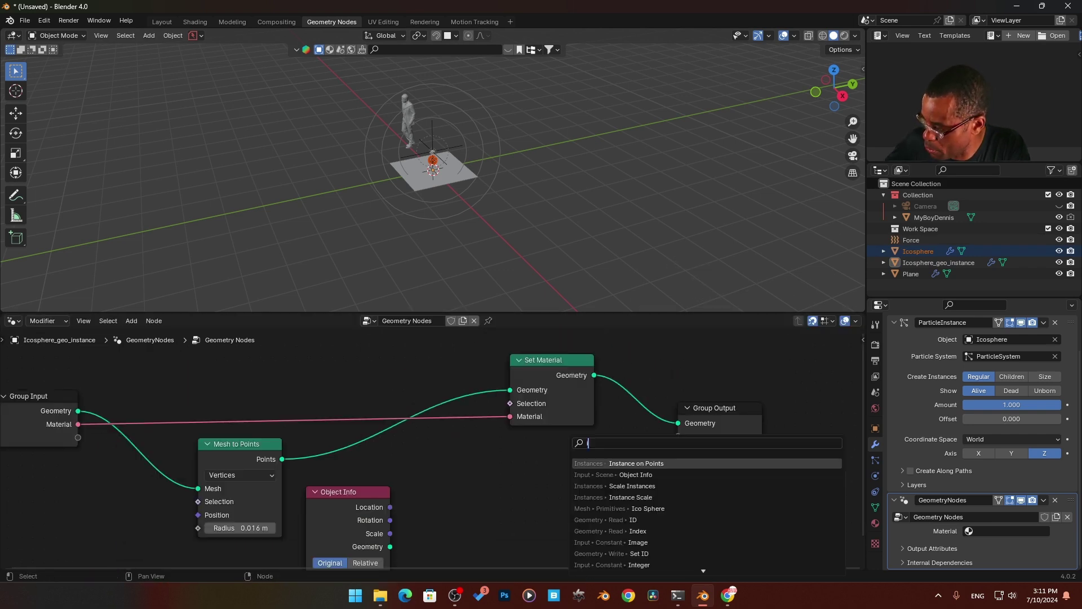
{"action": "type", "text": "i"}
{"action": "key", "text": "Return"}
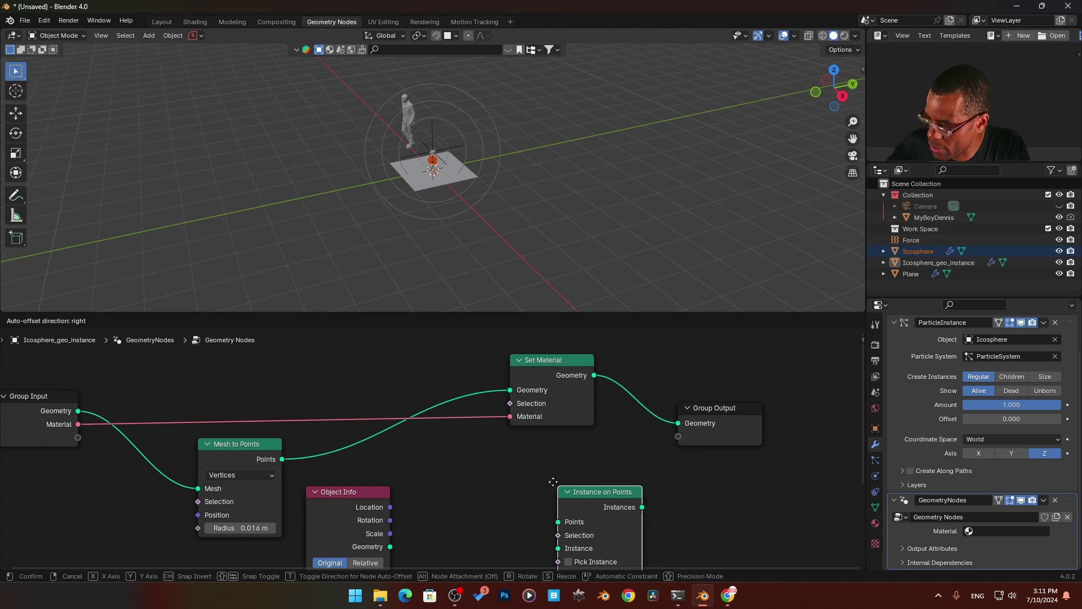
{"action": "left_click", "coordinate": [407, 422]}
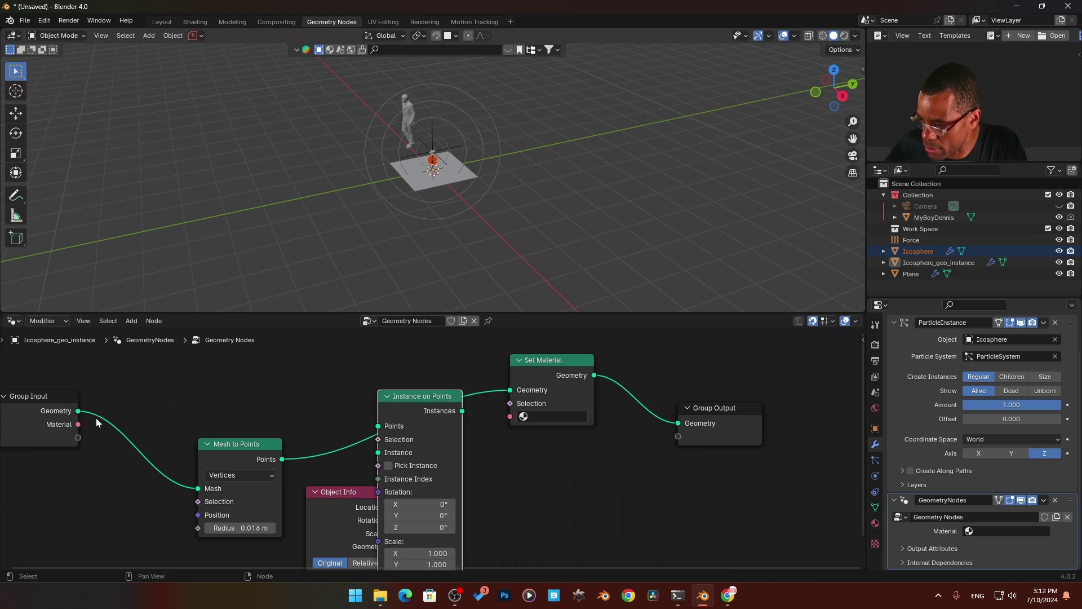
{"action": "left_click_drag", "start_coordinate": [78, 424], "coordinate": [510, 416]}
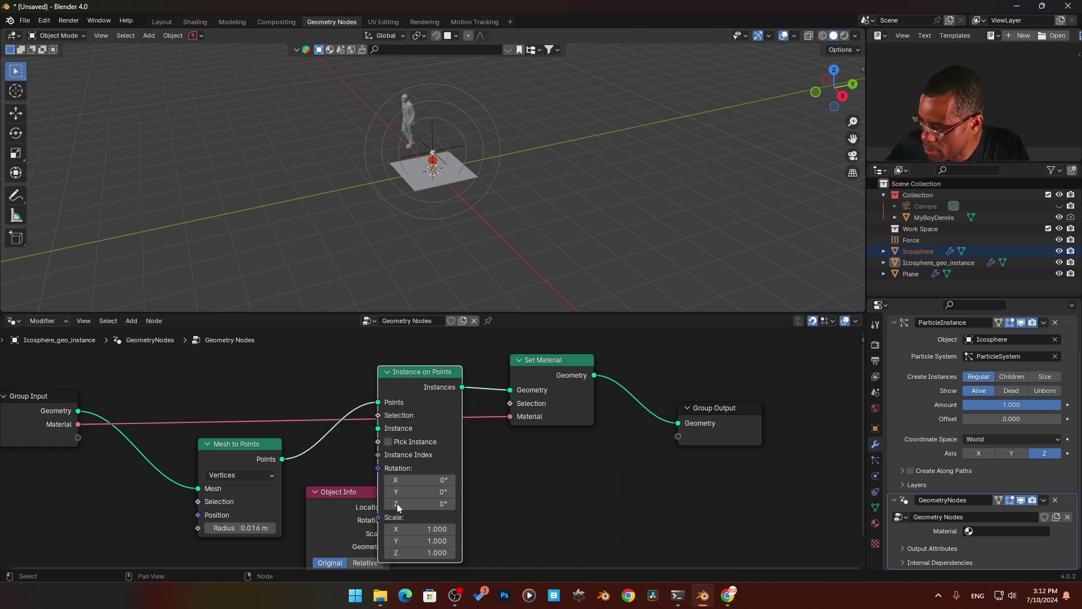
- Rearrange the nodes for clarity and connect Object Info's Geometry to the Instance input of Instance on Points
{"action": "middle_click_drag", "start_coordinate": [240, 474], "coordinate": [261, 425]}
{"action": "left_click_drag", "start_coordinate": [254, 399], "coordinate": [194, 340]}
{"action": "left_click_drag", "start_coordinate": [384, 469], "coordinate": [394, 380]}
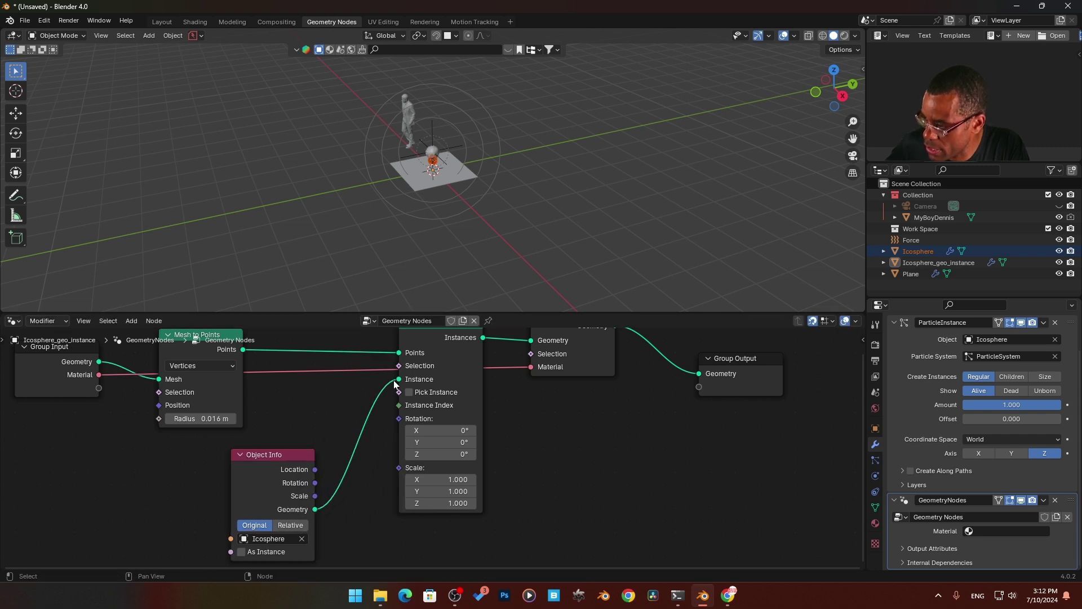
- Set the Instance on Points scale to 0.150 on X, Y and Z, and move Object Info aside to make room
{"action": "middle_click_drag", "start_coordinate": [441, 203], "coordinate": [434, 604], "text": "ctrl"}
{"action": "left_click_drag", "start_coordinate": [444, 479], "coordinate": [3, 503]}
{"action": "left_click_drag", "start_coordinate": [445, 479], "coordinate": [457, 479]}
{"action": "left_click_drag", "start_coordinate": [273, 465], "coordinate": [161, 454]}
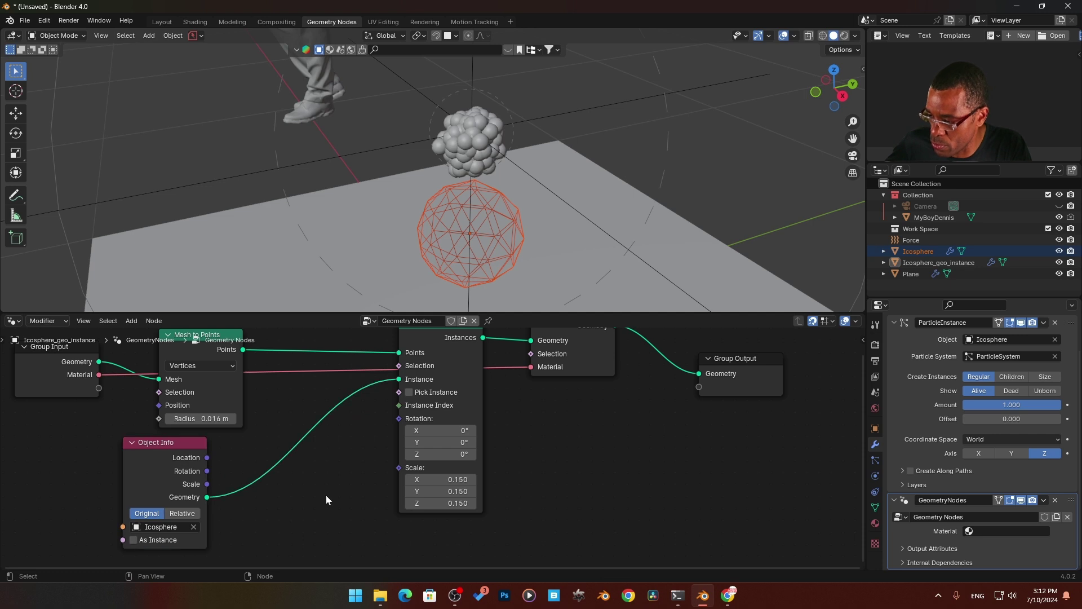
- Add a Random Value node and connect its Value to the Scale input of Instance on Points
{"action": "key", "text": "shift+a"}
{"action": "type", "text": "random"}
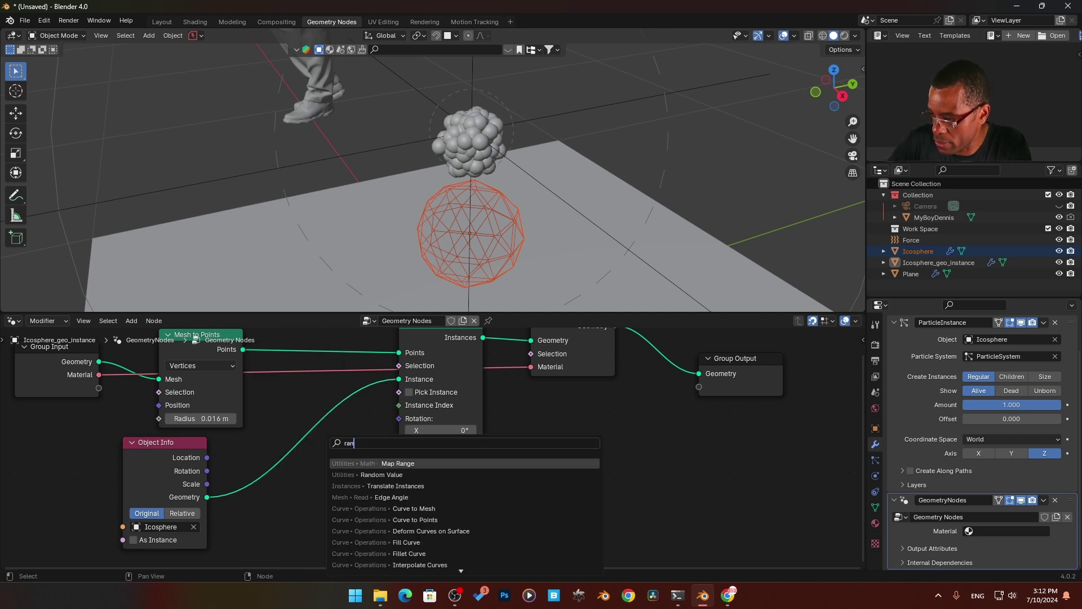
{"action": "key", "text": "Return"}
{"action": "left_click", "coordinate": [286, 483]}
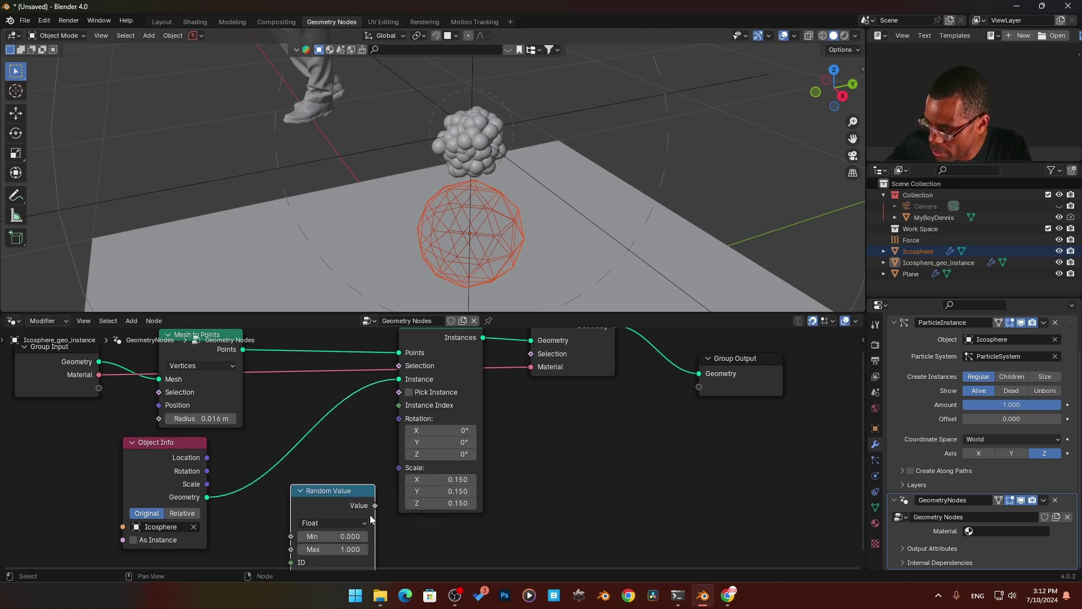
{"action": "left_click_drag", "start_coordinate": [375, 505], "coordinate": [399, 467]}
{"action": "middle_click_drag", "start_coordinate": [339, 568], "coordinate": [358, 494]}
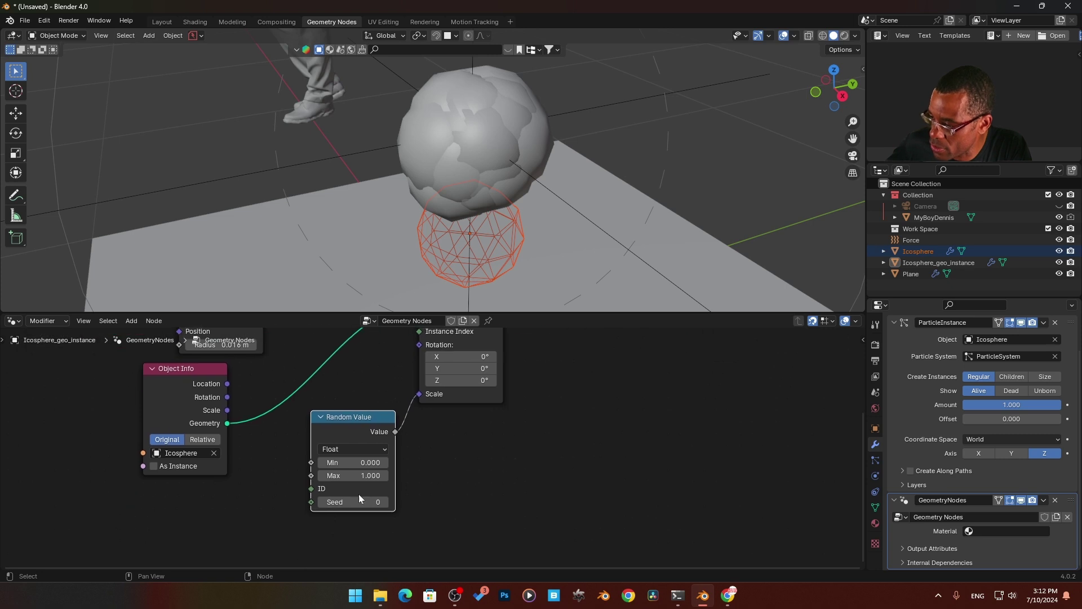
- Set the Random Value node's Min to 0.150 and Max to -0.020, and play the animation to check the sphere sizes
{"action": "left_click_drag", "start_coordinate": [358, 475], "coordinate": [343, 475]}
{"action": "left_click_drag", "start_coordinate": [358, 463], "coordinate": [367, 462]}
{"action": "left_click_drag", "start_coordinate": [358, 476], "coordinate": [316, 475]}
{"action": "middle_click_drag", "start_coordinate": [460, 379], "coordinate": [422, 425]}
{"action": "key", "text": "space"}
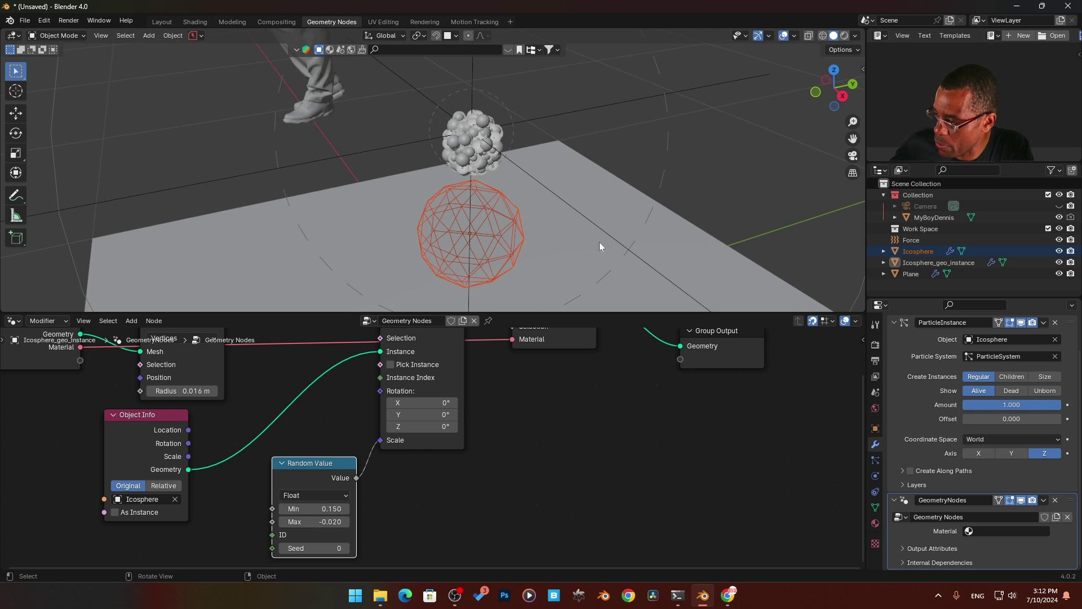
- Return to the Layout workspace and change the shader node editor into an Asset Browser
{"action": "left_click", "coordinate": [162, 23]}
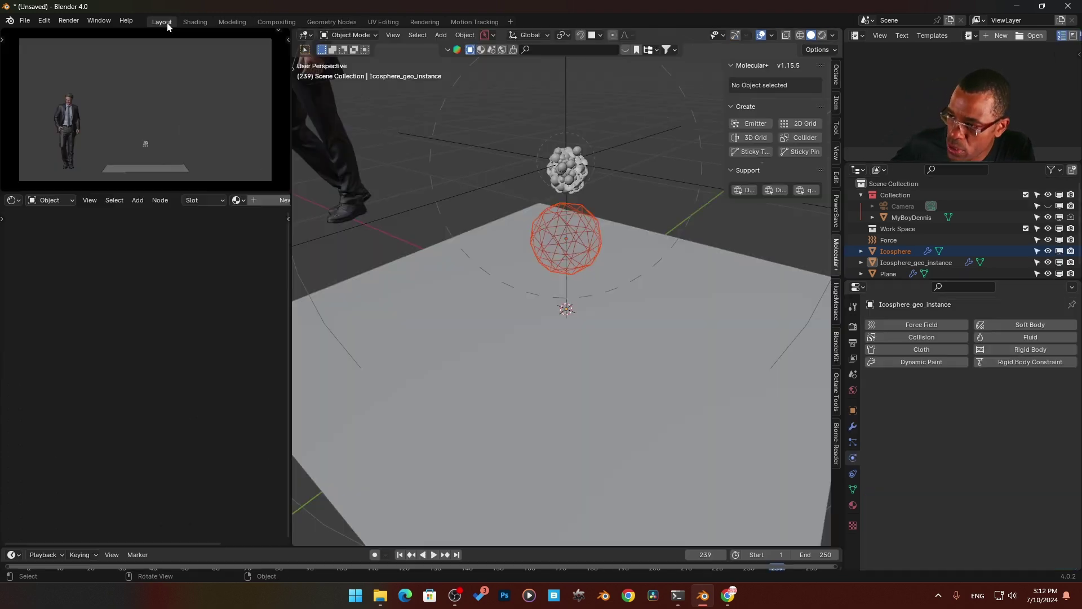
{"action": "left_click", "coordinate": [259, 204]}
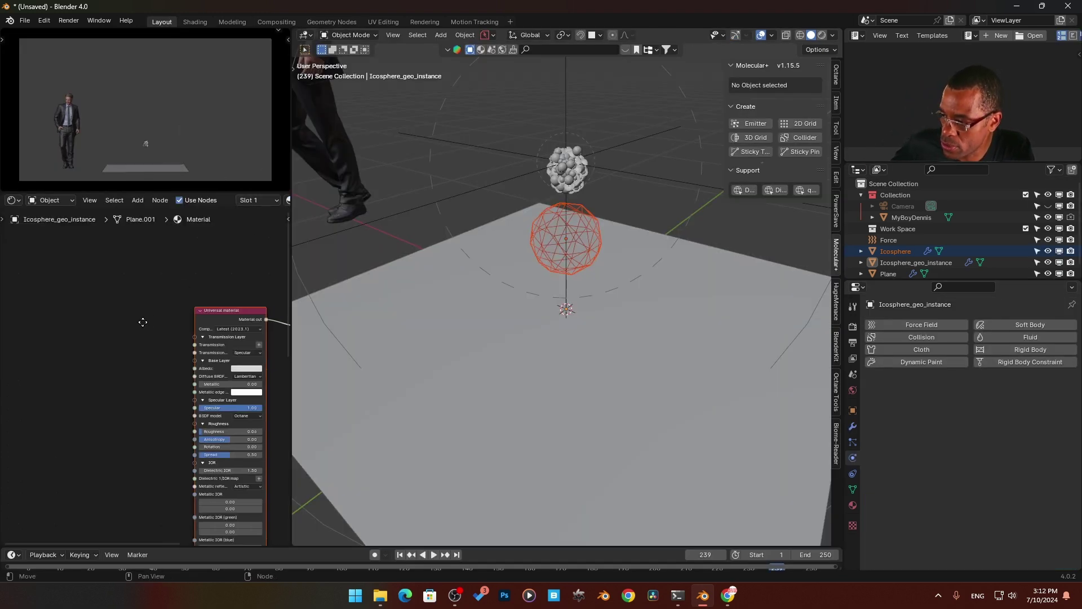
{"action": "left_click", "coordinate": [21, 201]}
{"action": "left_click", "coordinate": [23, 203]}
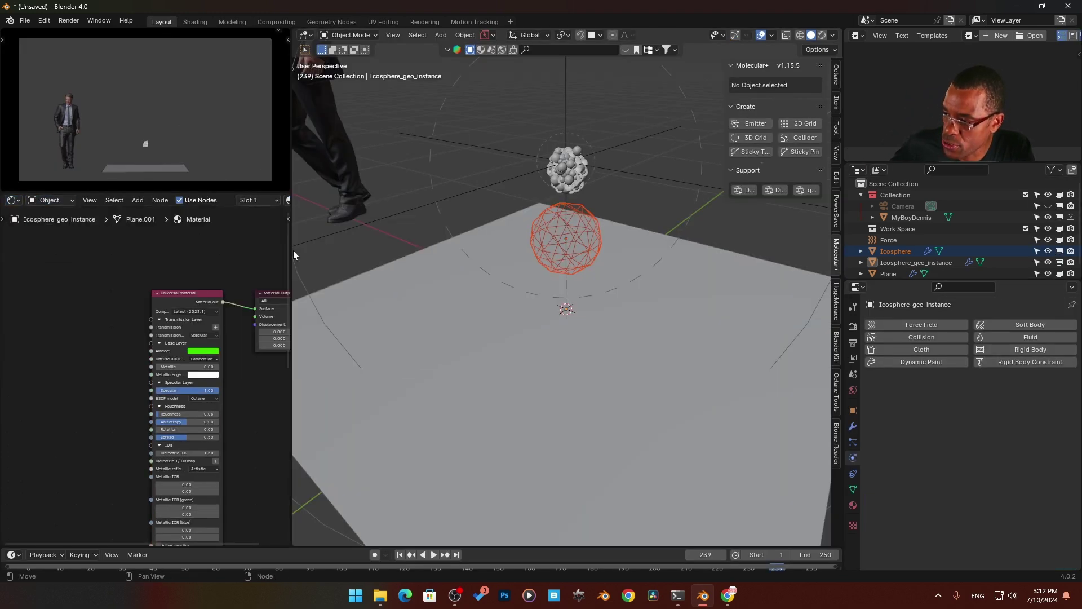
{"action": "left_click", "coordinate": [21, 203]}
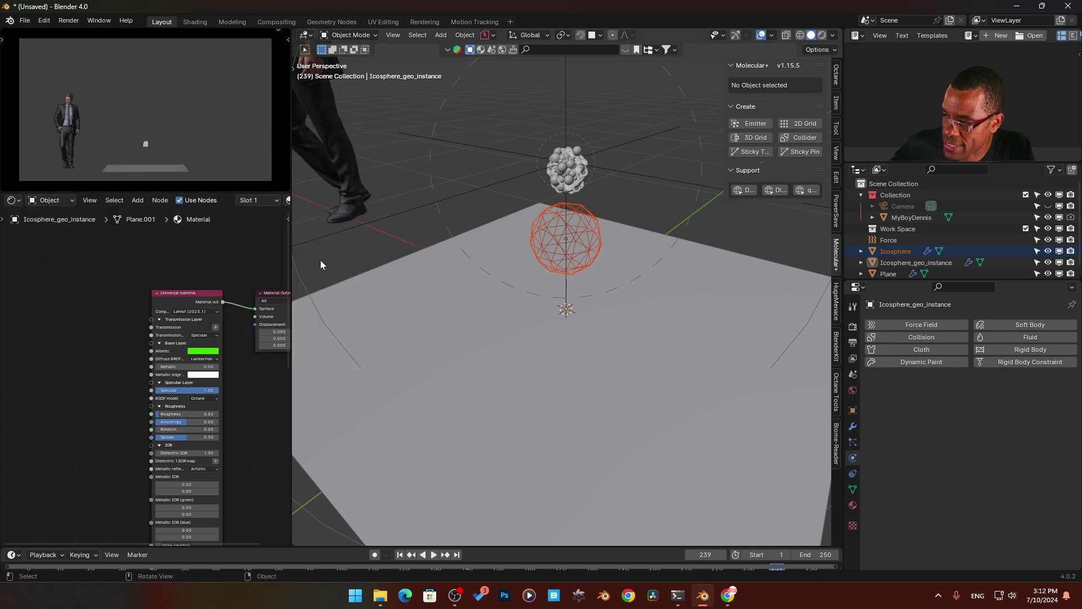
{"action": "left_click", "coordinate": [12, 200]}
{"action": "left_click", "coordinate": [374, 273]}
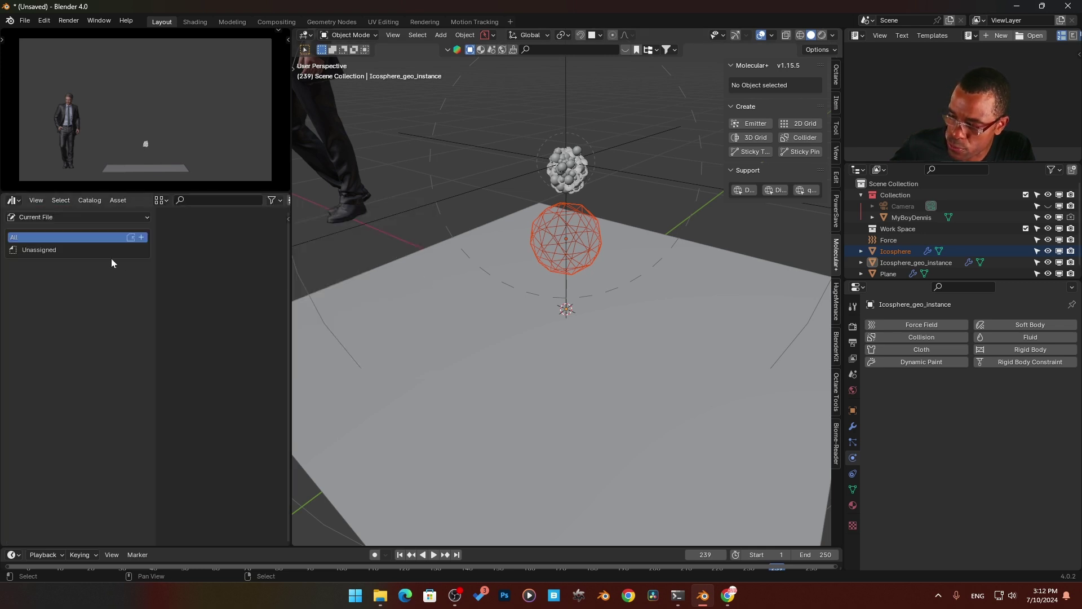
- Apply WaterMaterial from the Liquids category of the Skool Material Database V3 library to Icosphere_geo_instance
{"action": "left_click", "coordinate": [79, 217]}
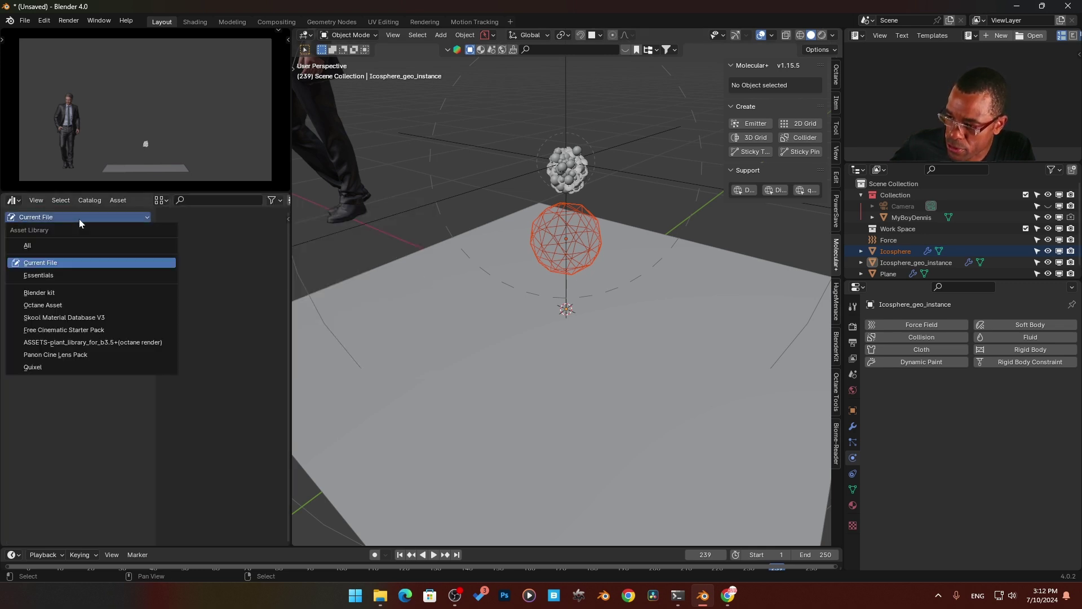
{"action": "left_click", "coordinate": [104, 318]}
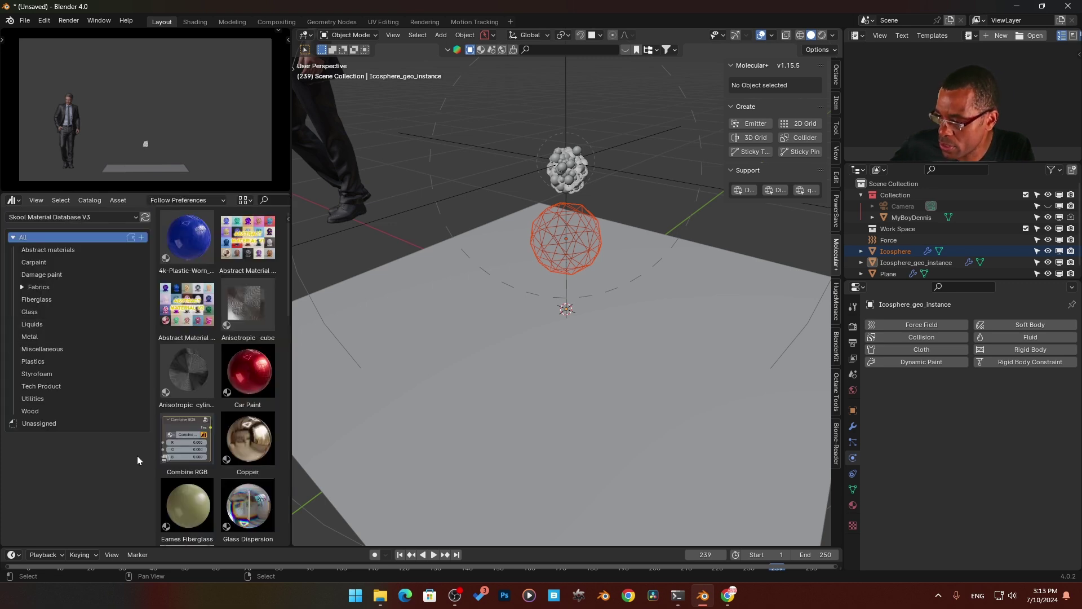
{"action": "left_click", "coordinate": [47, 325]}
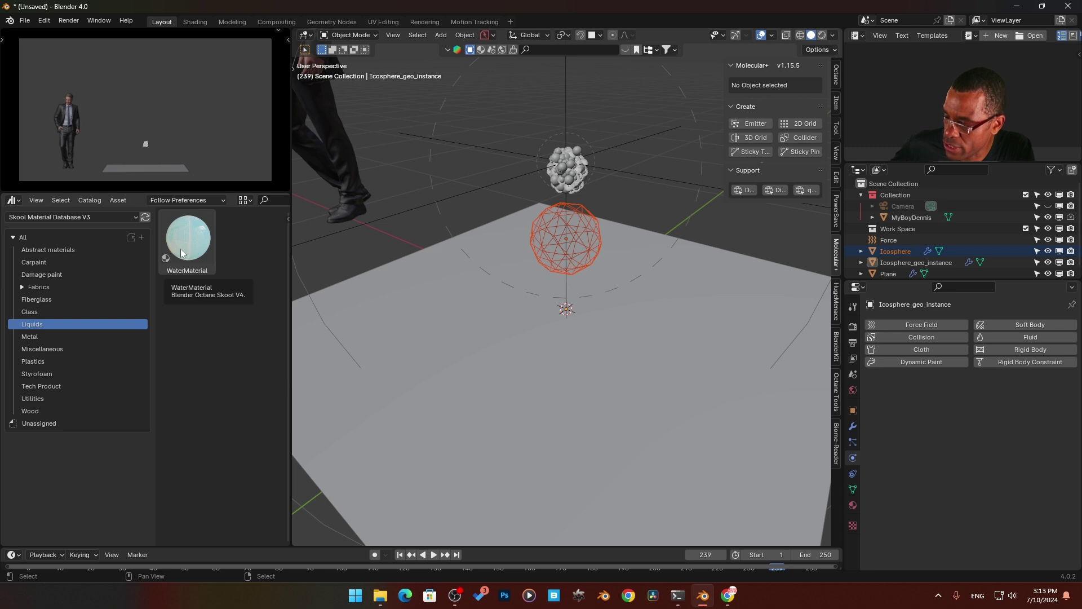
{"action": "left_click_drag", "start_coordinate": [182, 253], "coordinate": [564, 166]}
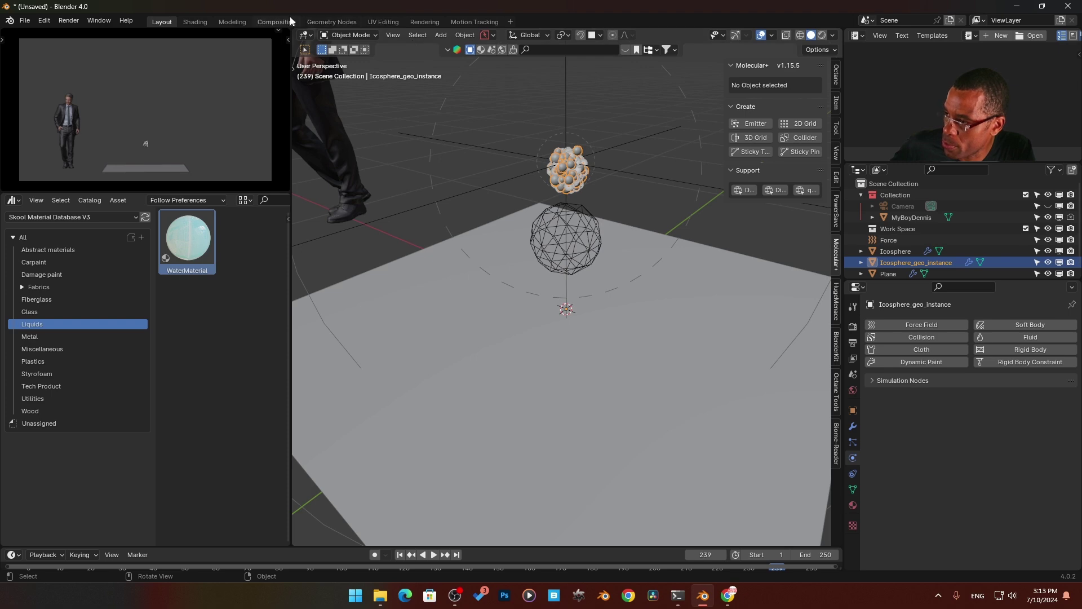
- Assign WaterMaterial to the Material input of Icosphere_geo_instance's GeometryNodes modifier in the Geometry Nodes workspace
{"action": "left_click", "coordinate": [332, 21]}
{"action": "left_click", "coordinate": [1009, 531]}
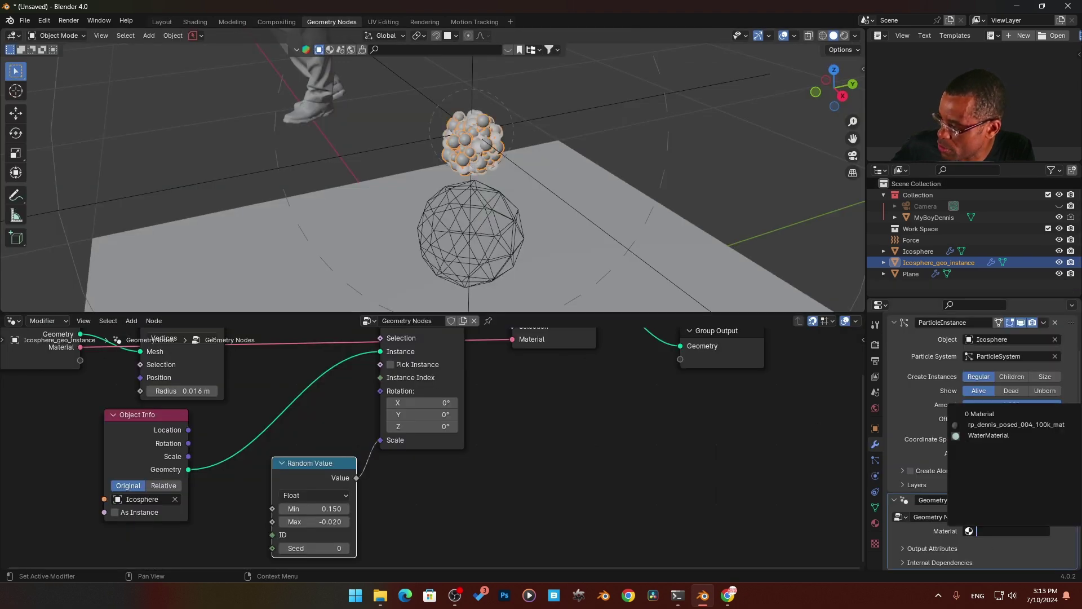
{"action": "left_click", "coordinate": [988, 435]}
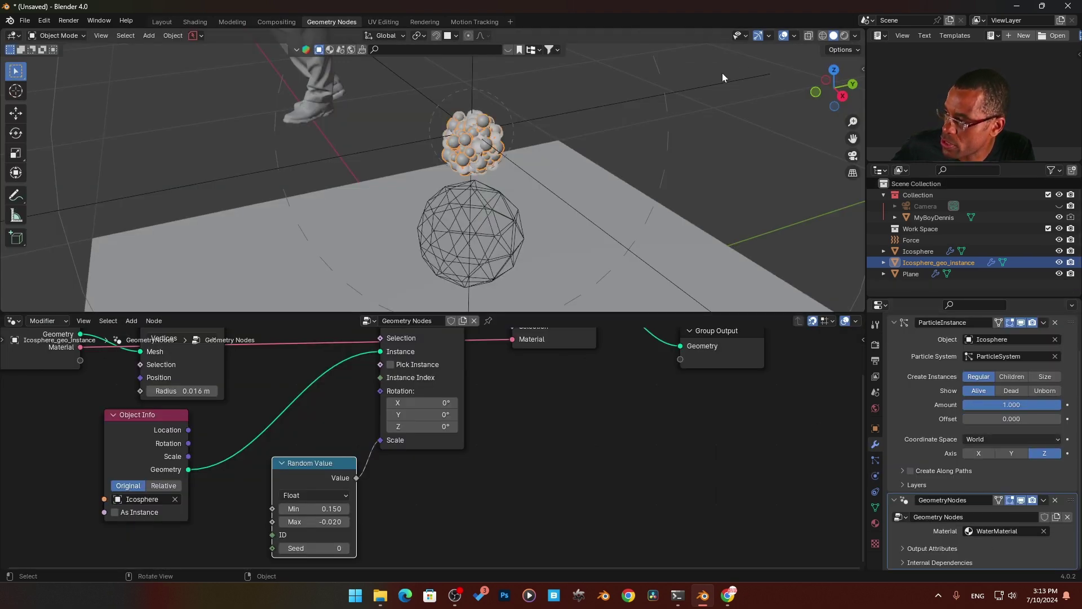
- Preview the water spheres in Rendered shading with the original Icosphere and the viewport overlays hidden
{"action": "key", "text": "z"}
{"action": "left_click", "coordinate": [463, 102]}
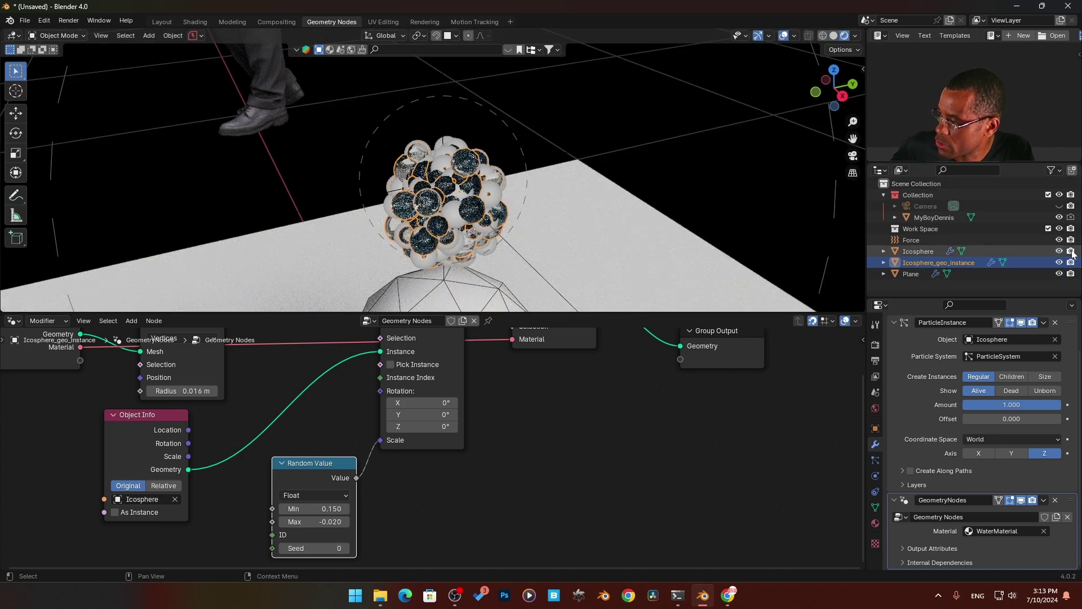
{"action": "left_click", "coordinate": [1059, 251]}
{"action": "middle_click_drag", "start_coordinate": [564, 249], "coordinate": [468, 204]}
{"action": "left_click", "coordinate": [783, 35]}
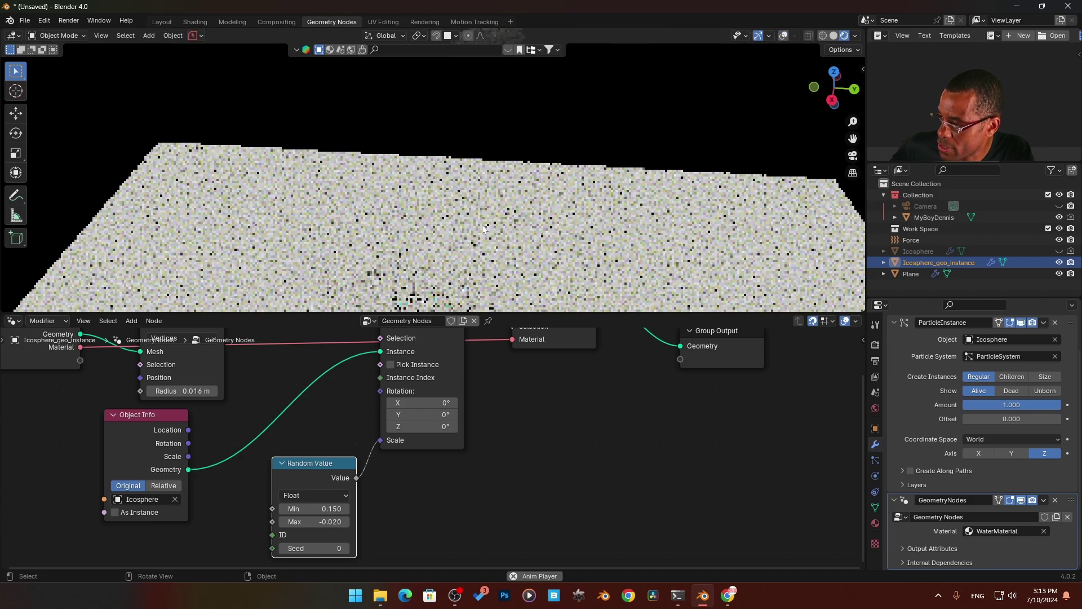
{"action": "middle_click_drag", "start_coordinate": [509, 256], "coordinate": [491, 251]}
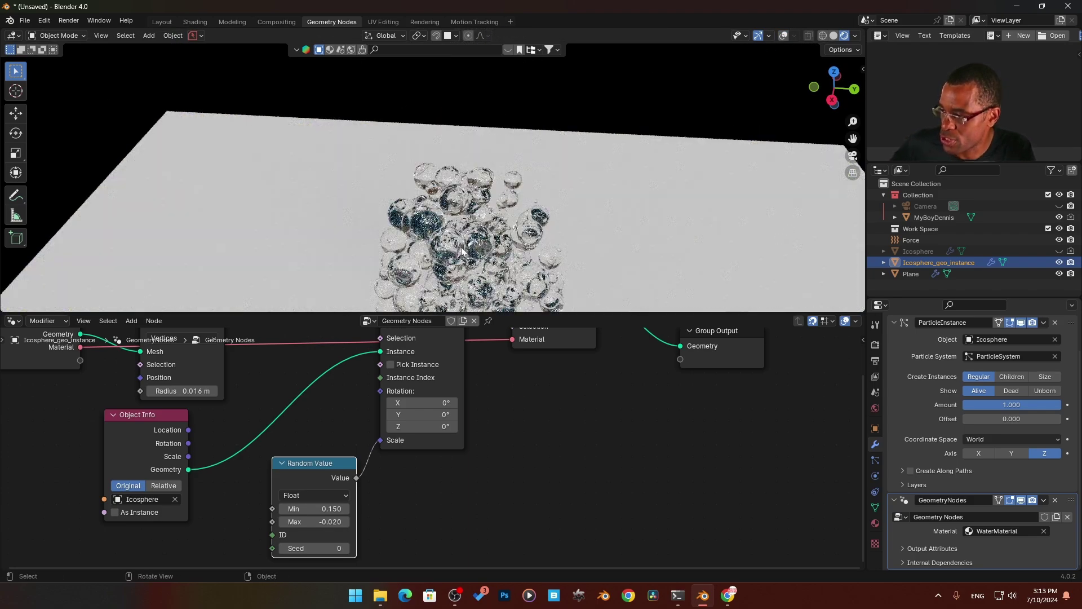